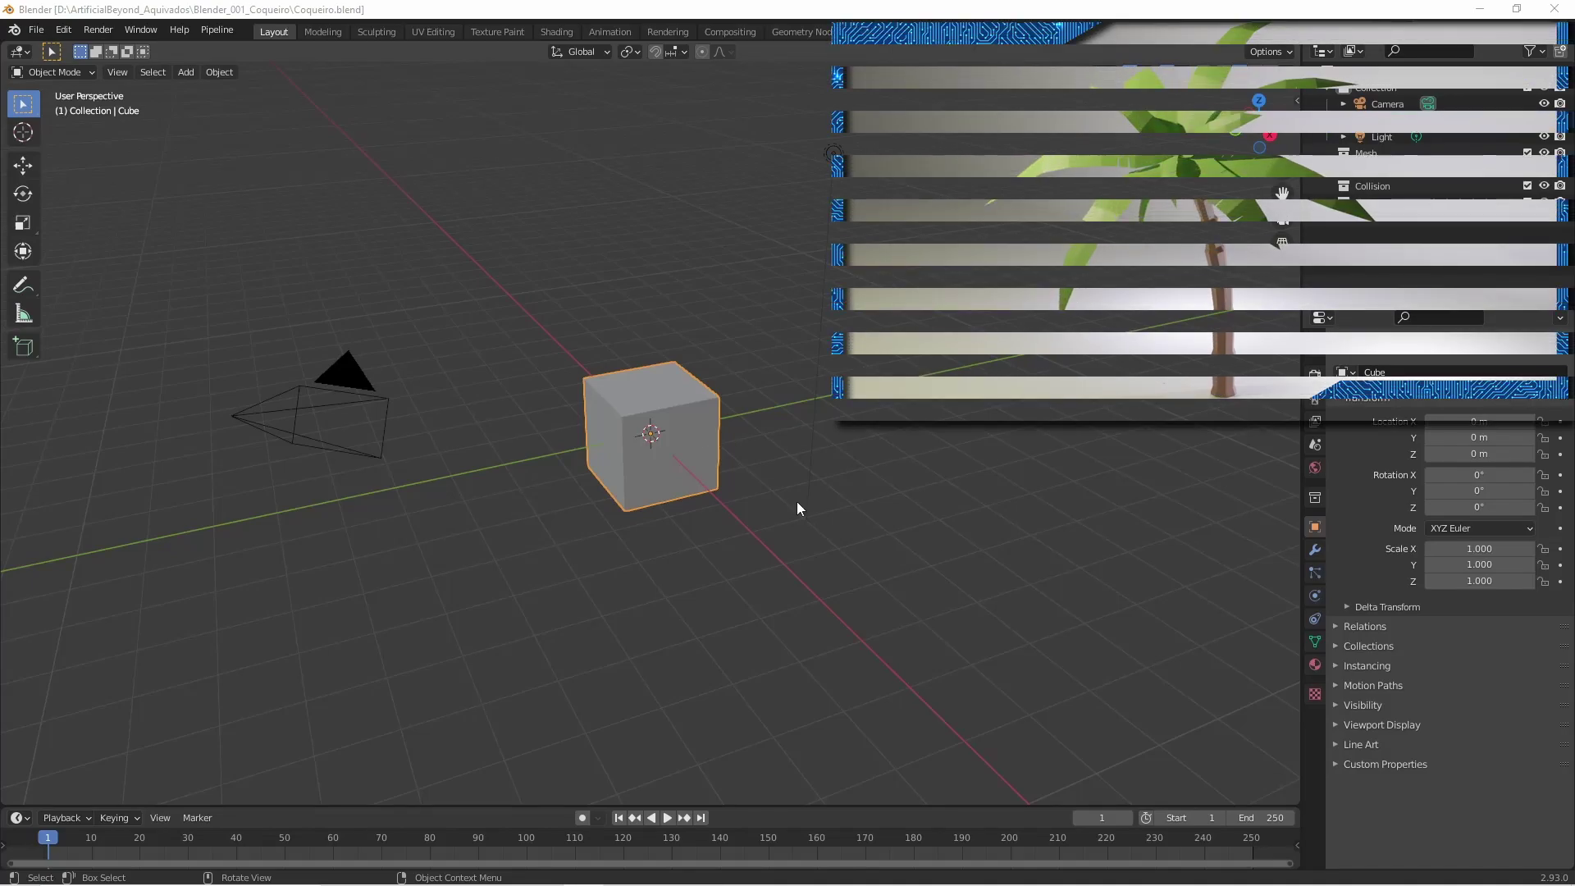
# Replace the default cube with an 8-sided cylinder, thinned and stretched tall along Z.
pyautogui.press('Delete')
pyautogui.hotkey('shift', 'a')
pyautogui.click(759, 509)
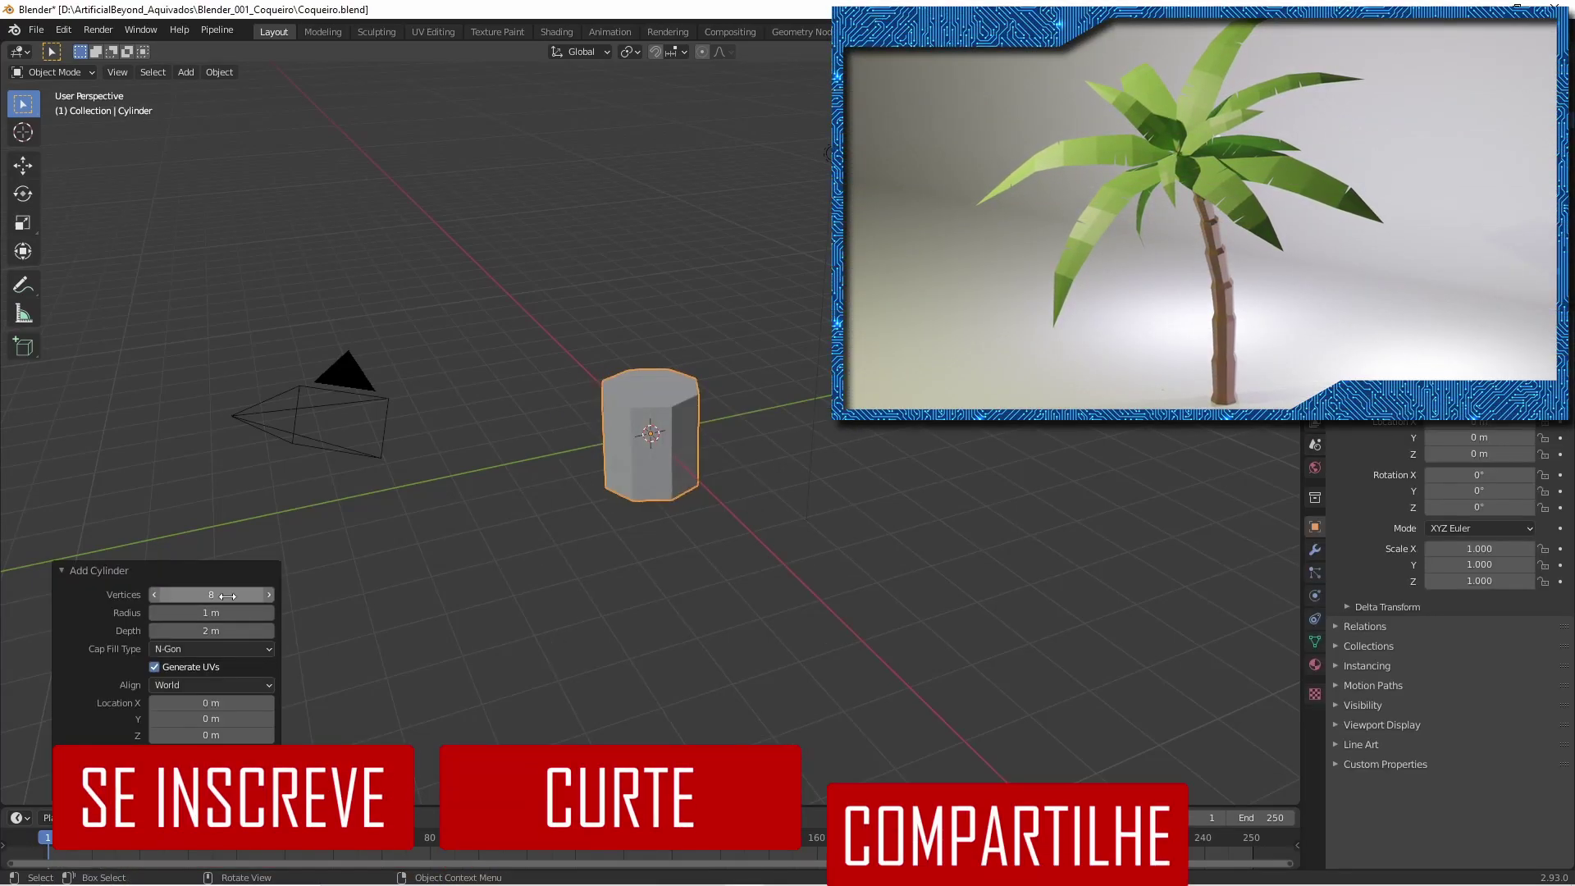
pyautogui.scroll(-2, 686, 475)
pyautogui.press('Tab')
pyautogui.press('s')
pyautogui.press('z')
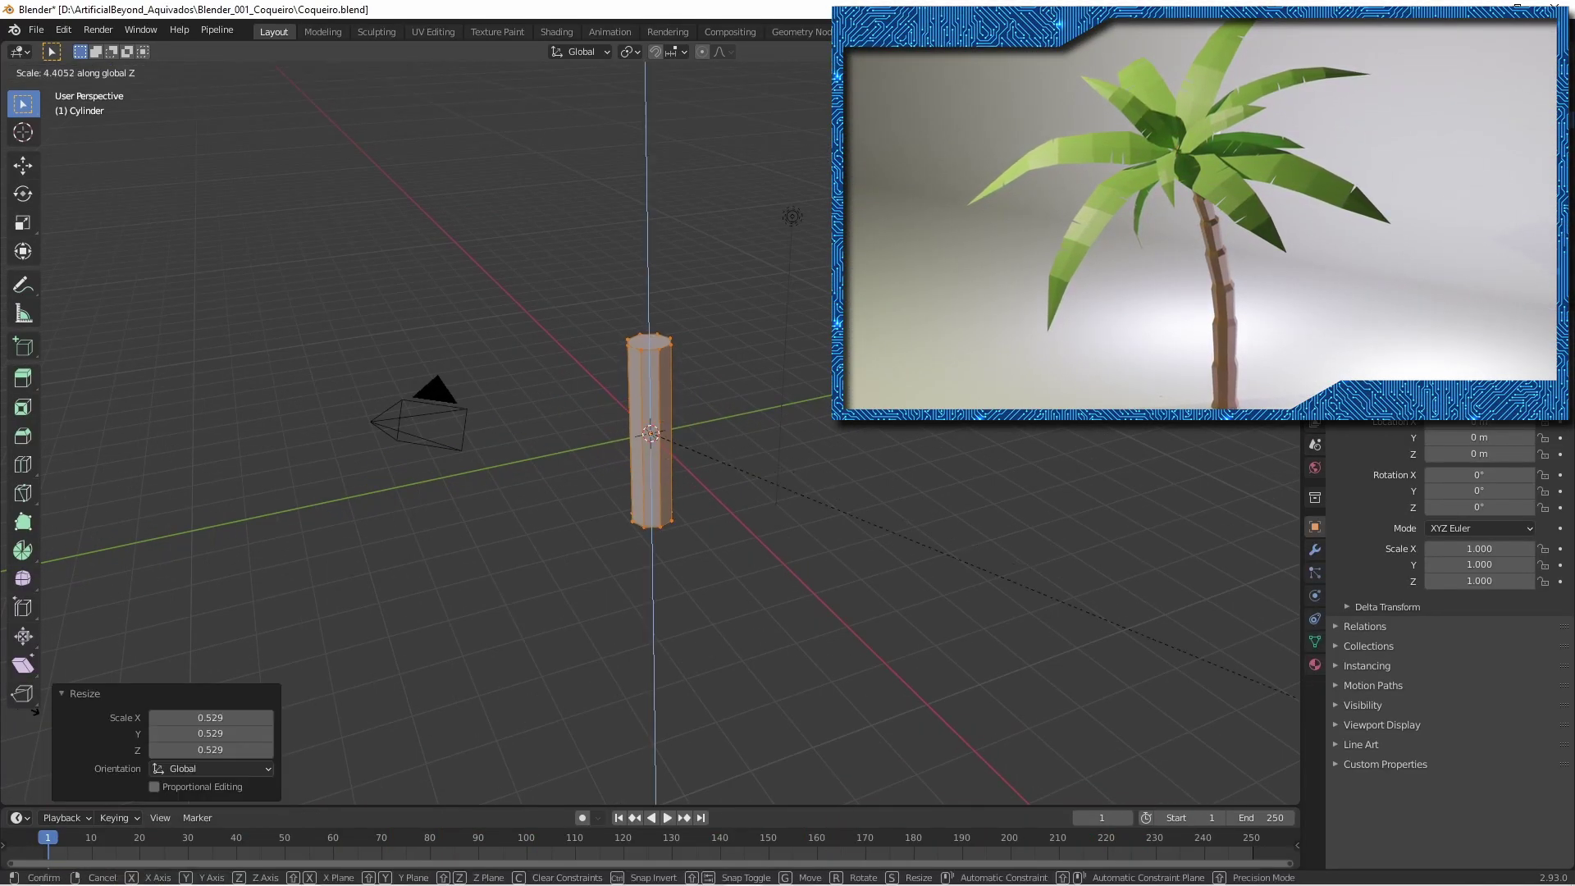
pyautogui.click(792, 476)
# Add nine evenly spaced edge loops around the cylinder with Ctrl+R.
pyautogui.hotkey('ctrl', 'r')
pyautogui.scroll(8, 651, 410)
pyautogui.click(651, 410)
pyautogui.rightClick(651, 410)
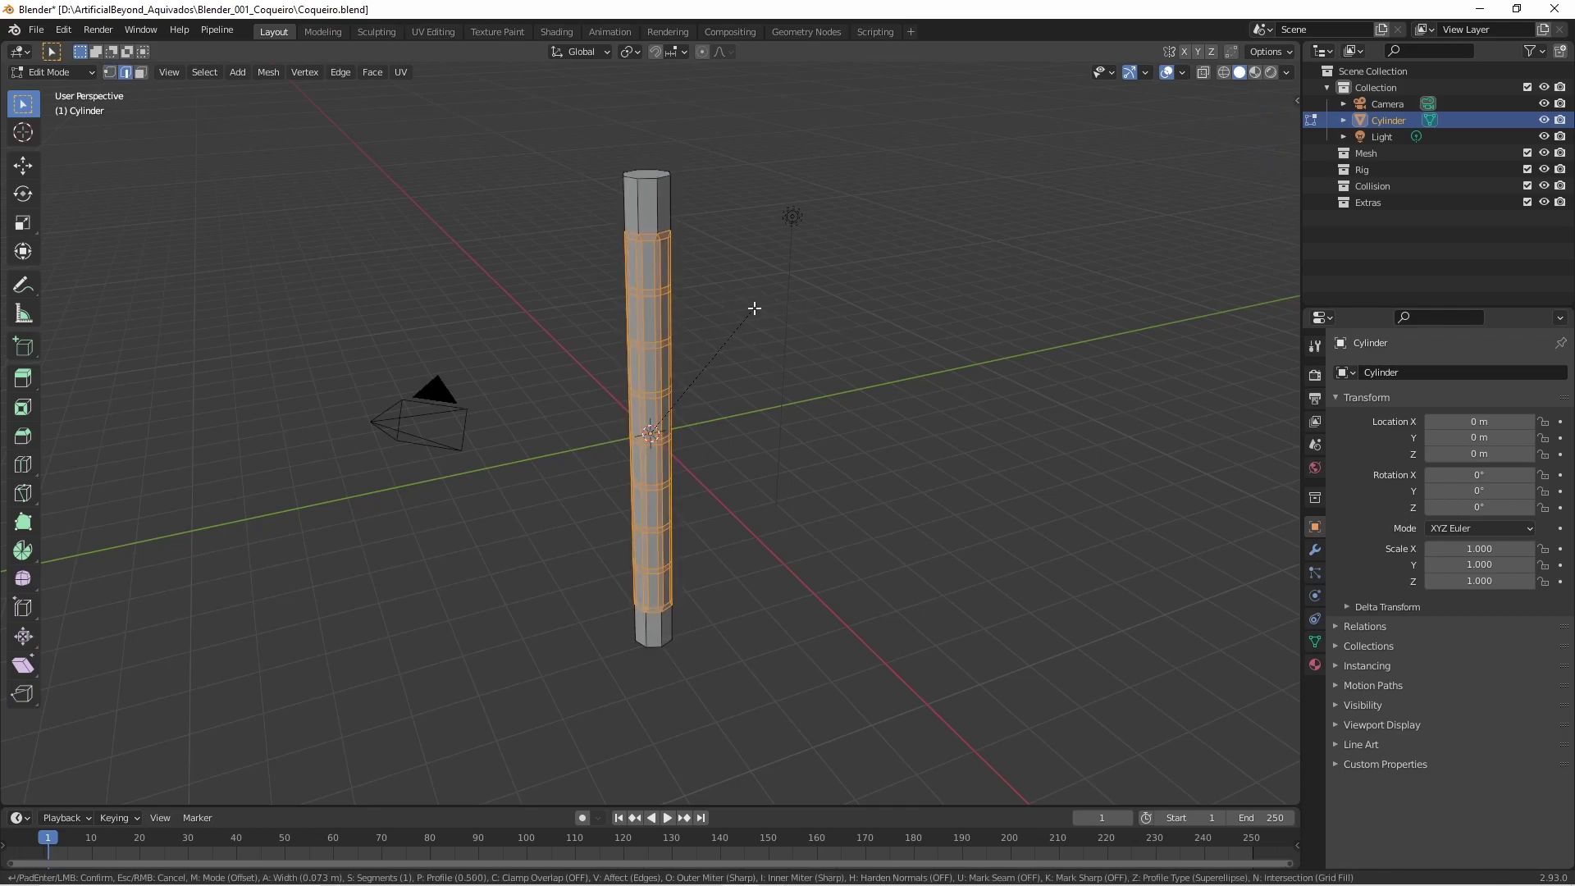
# Bevel the trunk's edge loops into double bands, then clear the selection.
pyautogui.keyDown('alt'); pyautogui.click(648, 235); pyautogui.keyUp('alt')
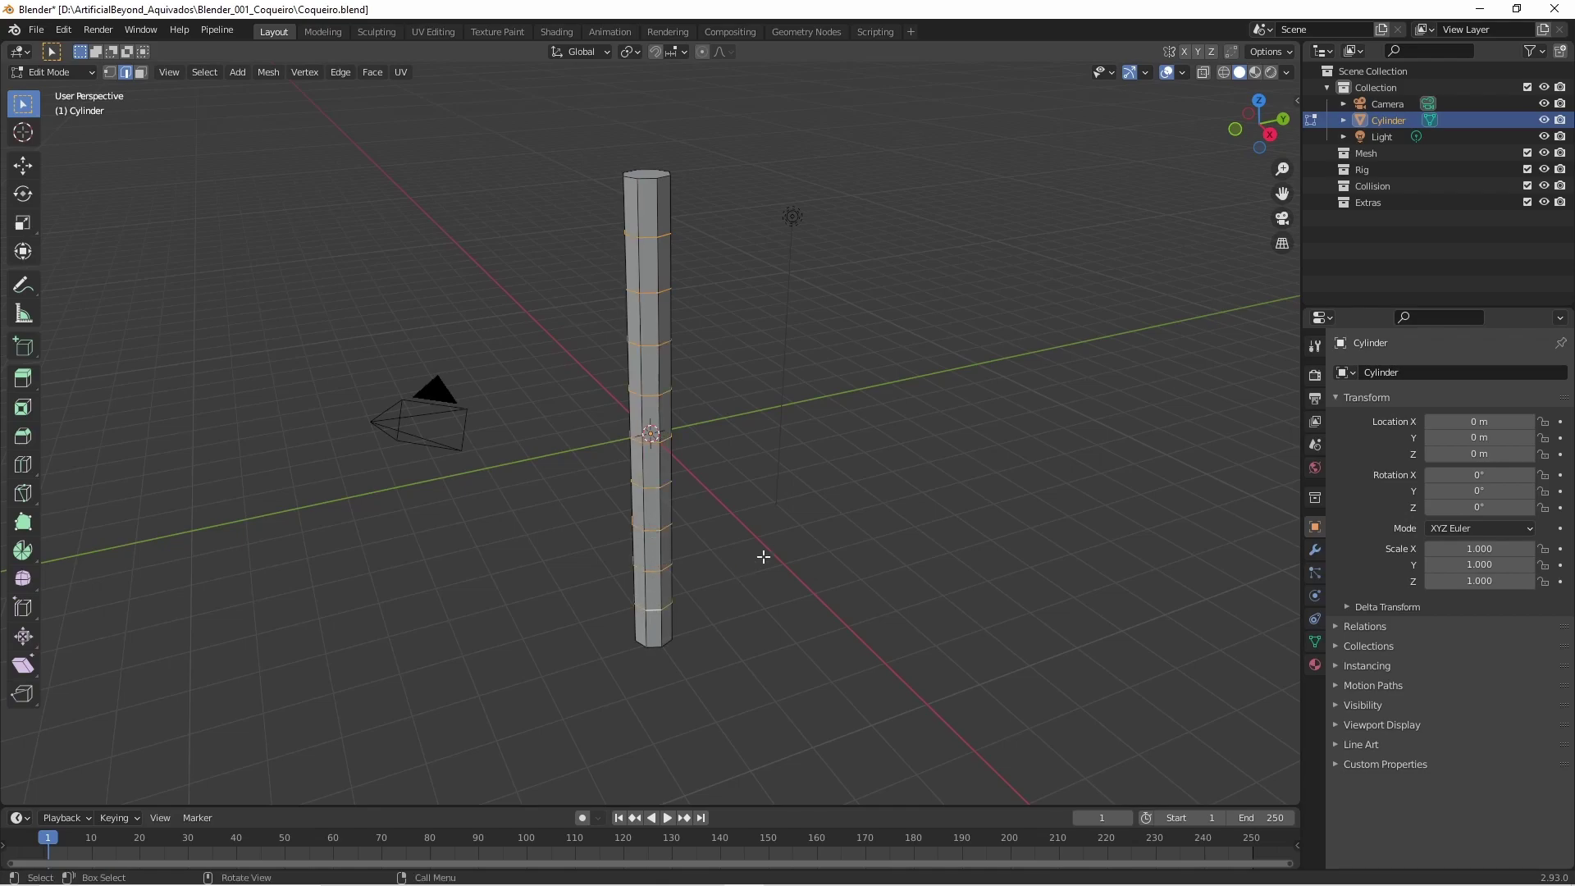
pyautogui.hotkey('ctrl', 'b')
pyautogui.click(749, 344)
pyautogui.hotkey('alt', 'a')
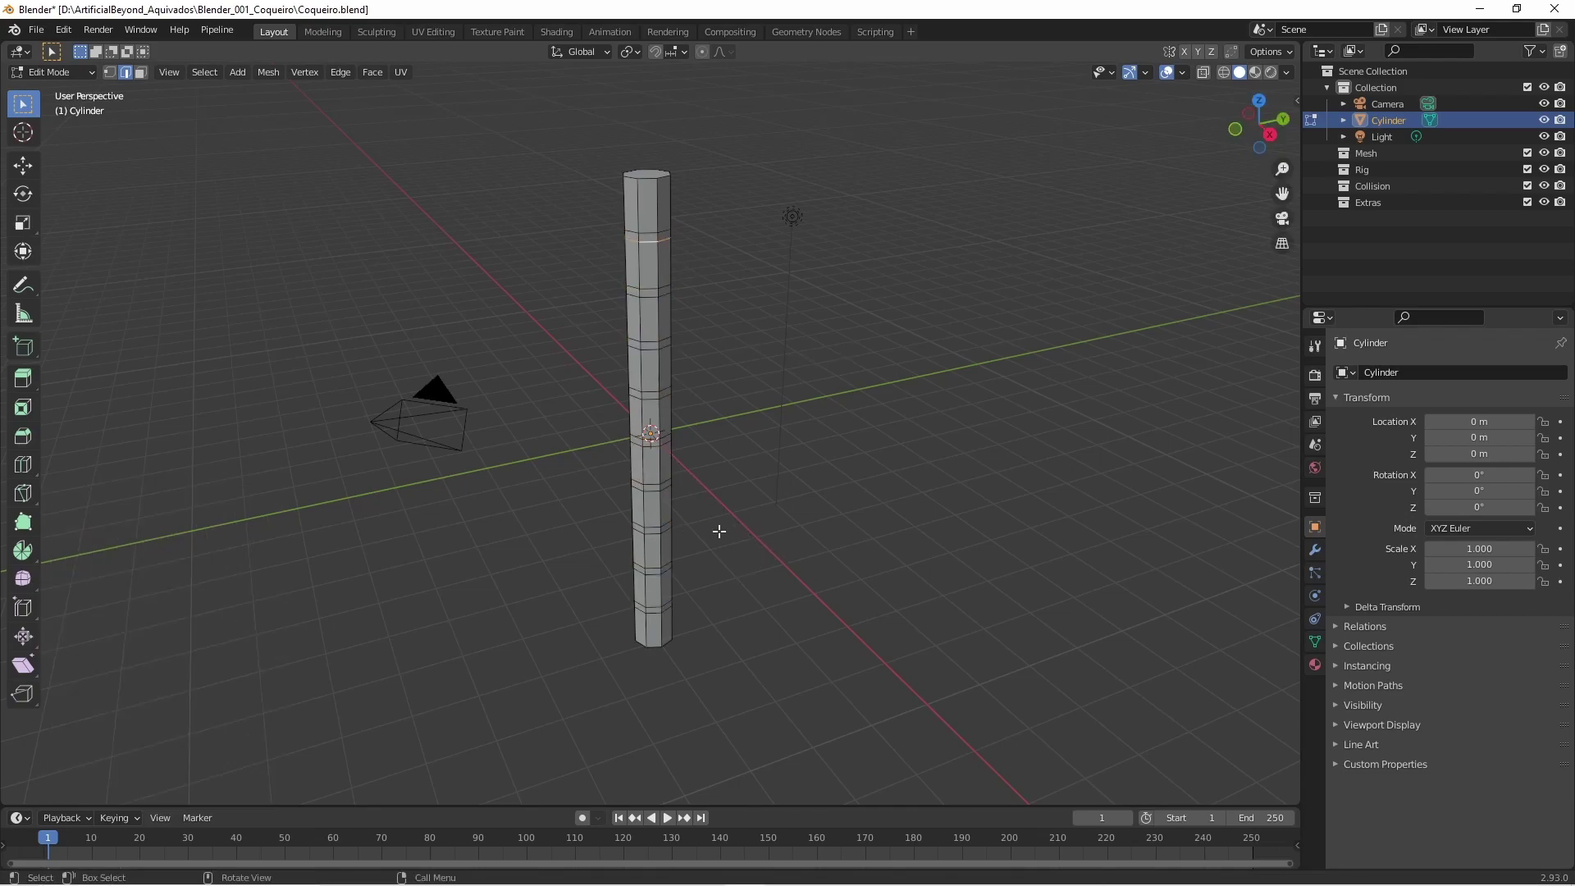
# From the front view, taper the trunk's top using proportional smooth-falloff scaling.
pyautogui.press('KP_1')
pyautogui.press('s')
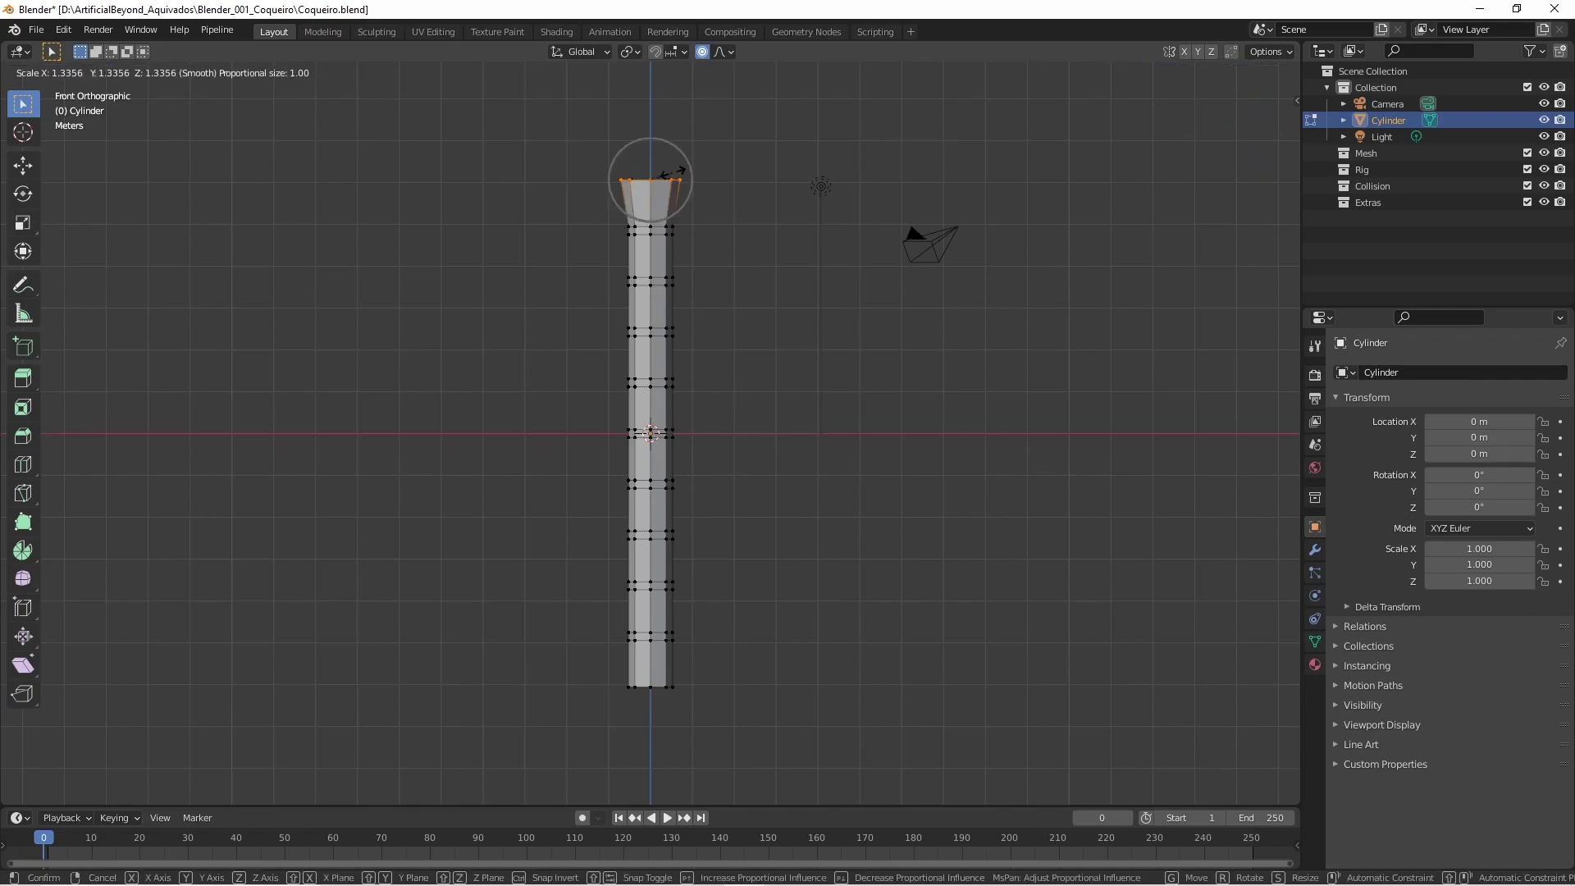
pyautogui.scroll(-15, 673, 201)
pyautogui.click(651, 178)
pyautogui.scroll(-2, 714, 295)
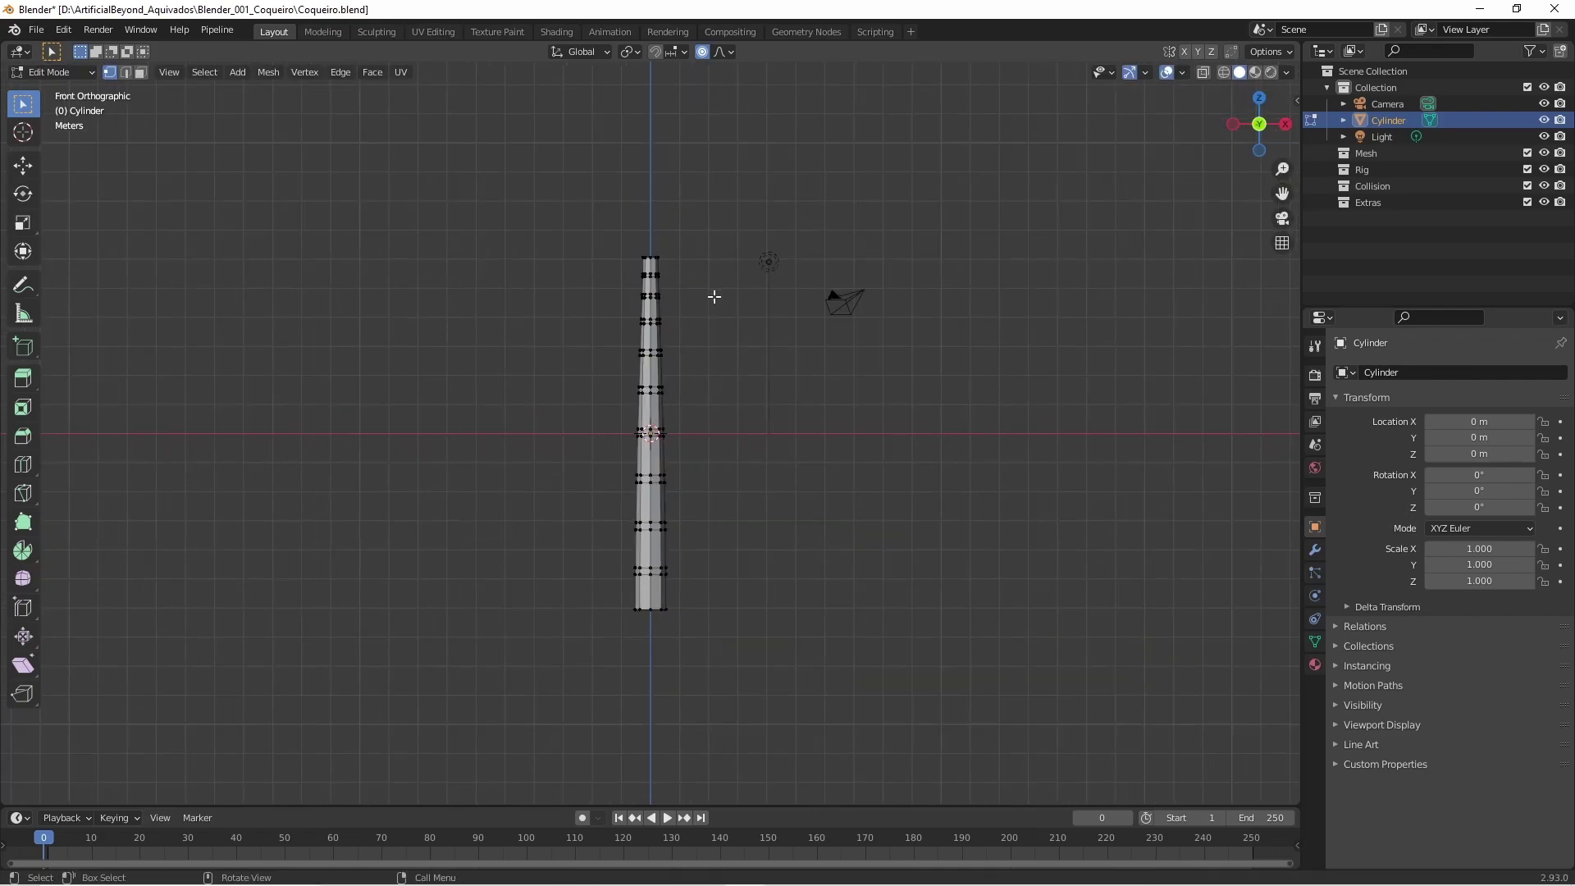
pyautogui.scroll(3, 736, 271)
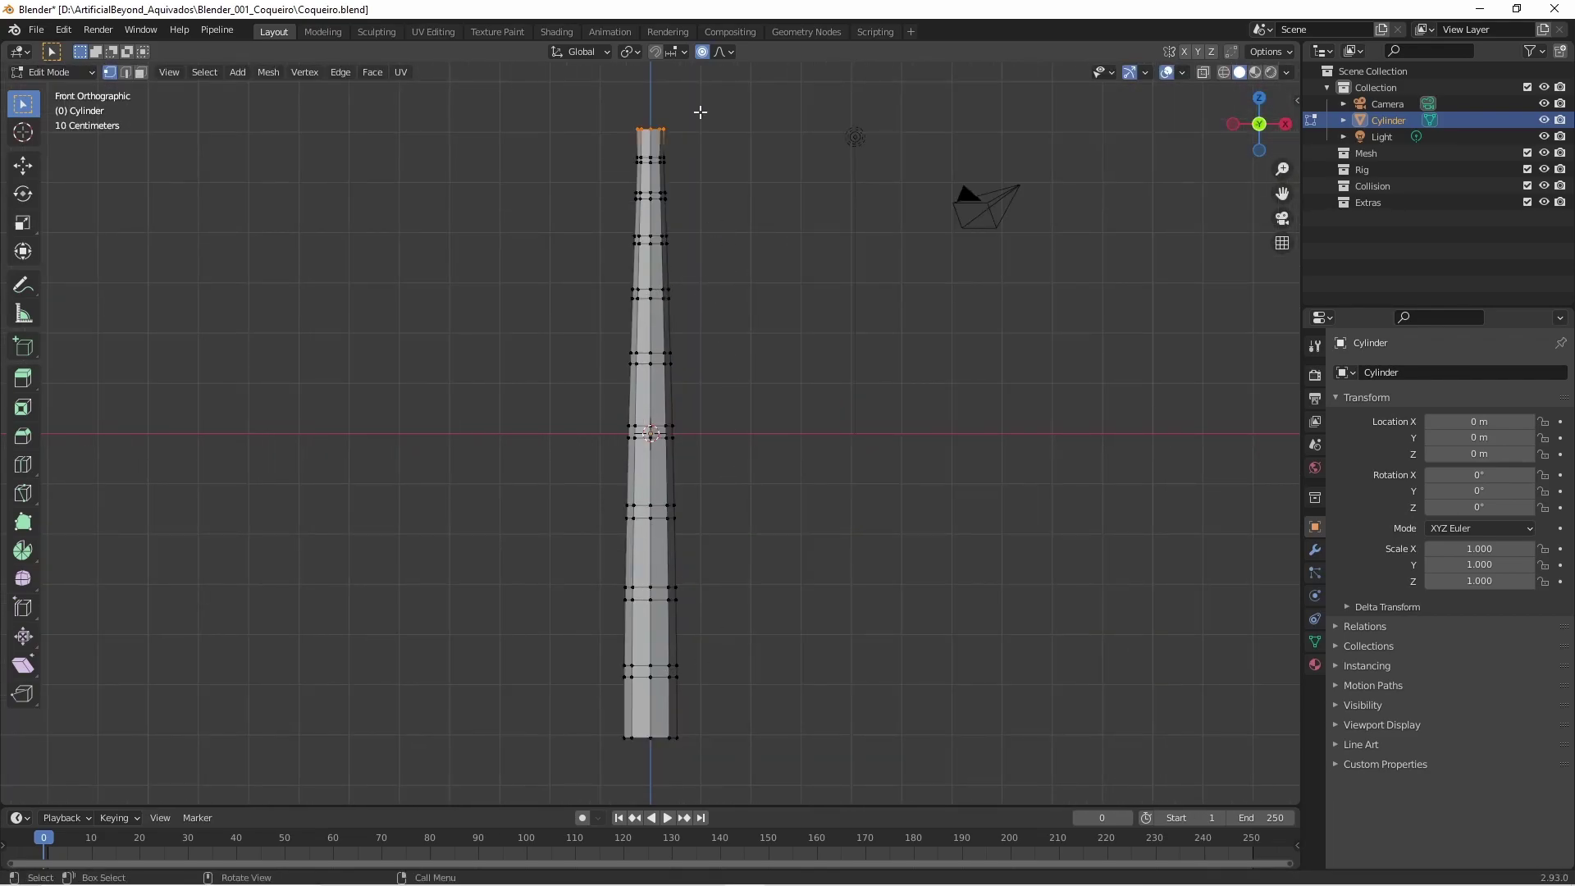
# With X-ray on, narrow the trunk's top vertices further and select its upper half.
pyautogui.click(1204, 74)
pyautogui.moveTo(902, 246); pyautogui.dragTo(791, 345, button='middle')
pyautogui.press('KP_1')
pyautogui.press('s')
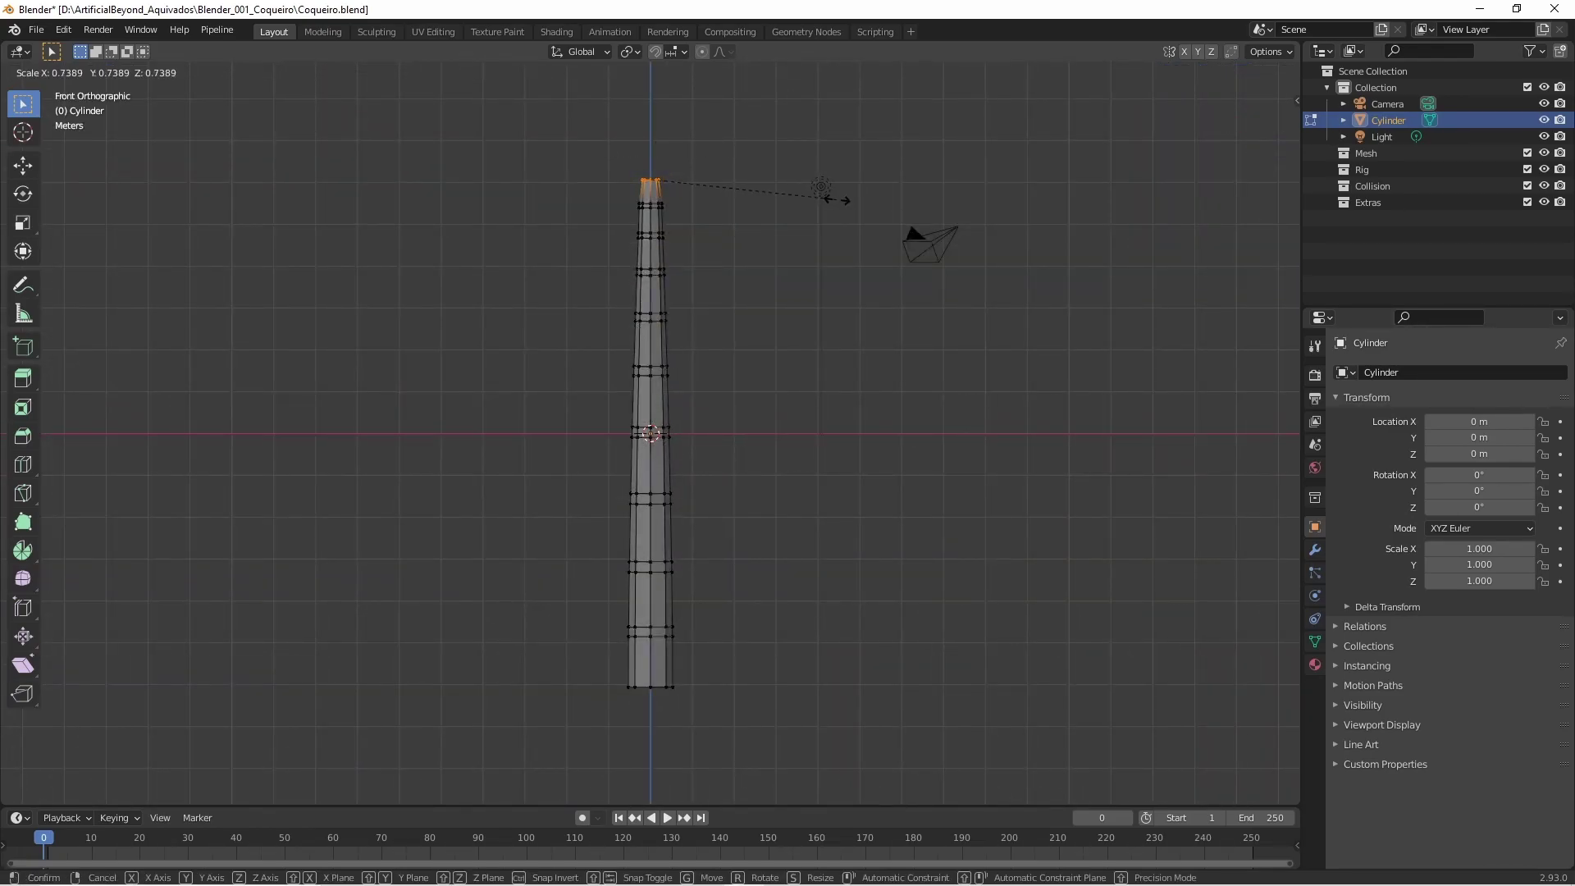
pyautogui.click(742, 280)
pyautogui.moveTo(742, 280)
pyautogui.mouseDown(button='middle')
pyautogui.moveTo(791, 439)
pyautogui.moveTo(626, 257)
pyautogui.mouseUp(button='middle')
# Select the trunk's upper half and tilt it sideways.
pyautogui.press('KP_1')
pyautogui.moveTo(722, 139); pyautogui.dragTo(555, 475)
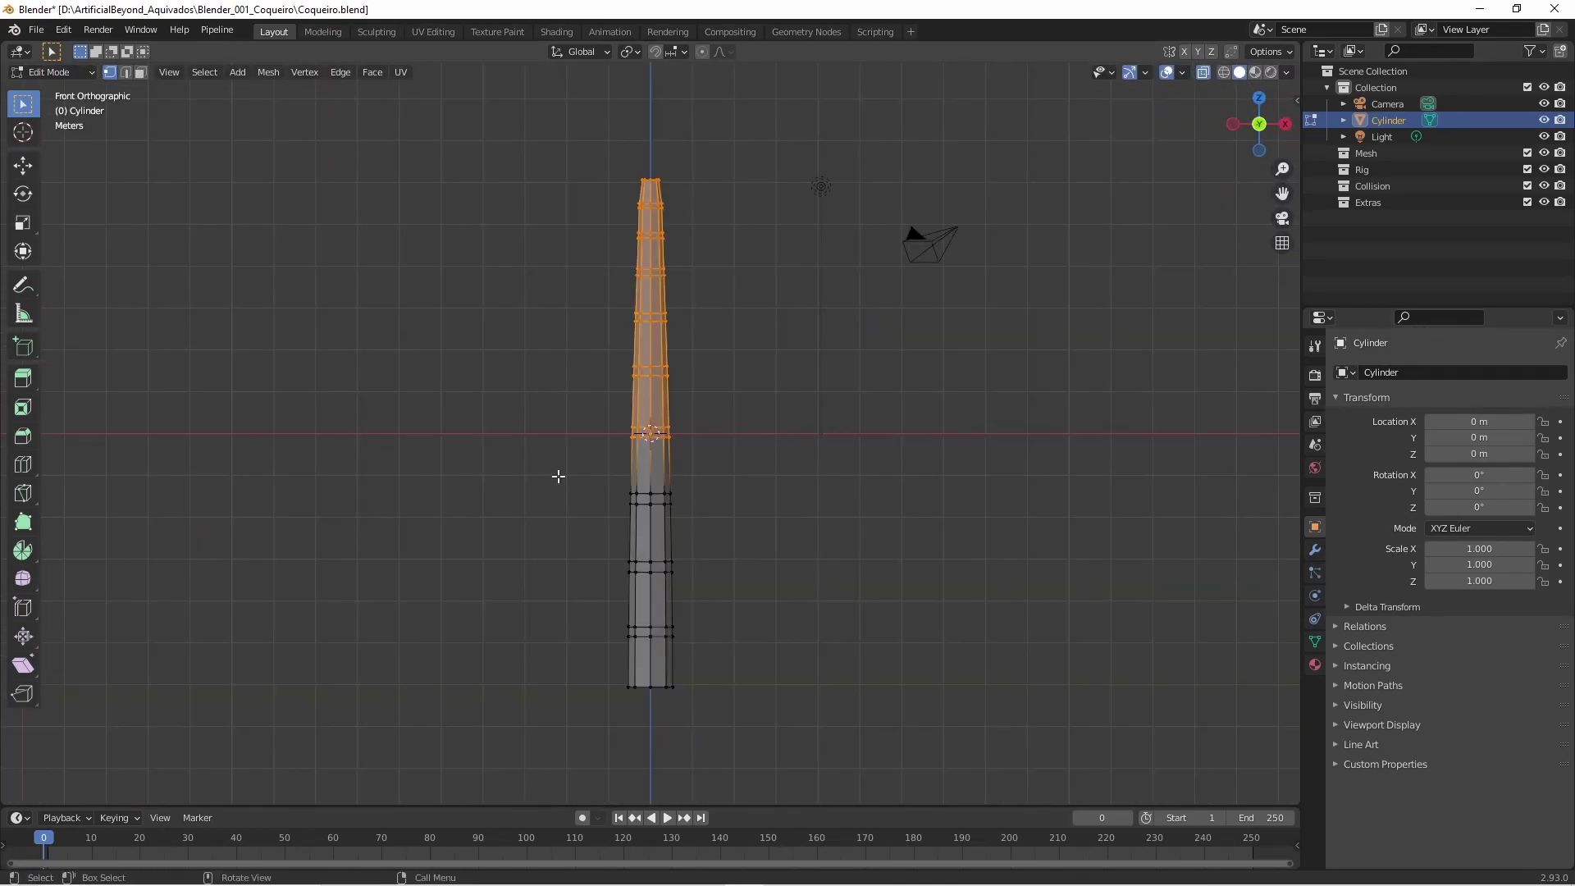
pyautogui.press('r')
pyautogui.click(1002, 428)
# Shift the top rings right and rotate the top three loops to bend further.
pyautogui.hotkey('ctrl', 'z')
pyautogui.press('g')
pyautogui.click(1118, 422)
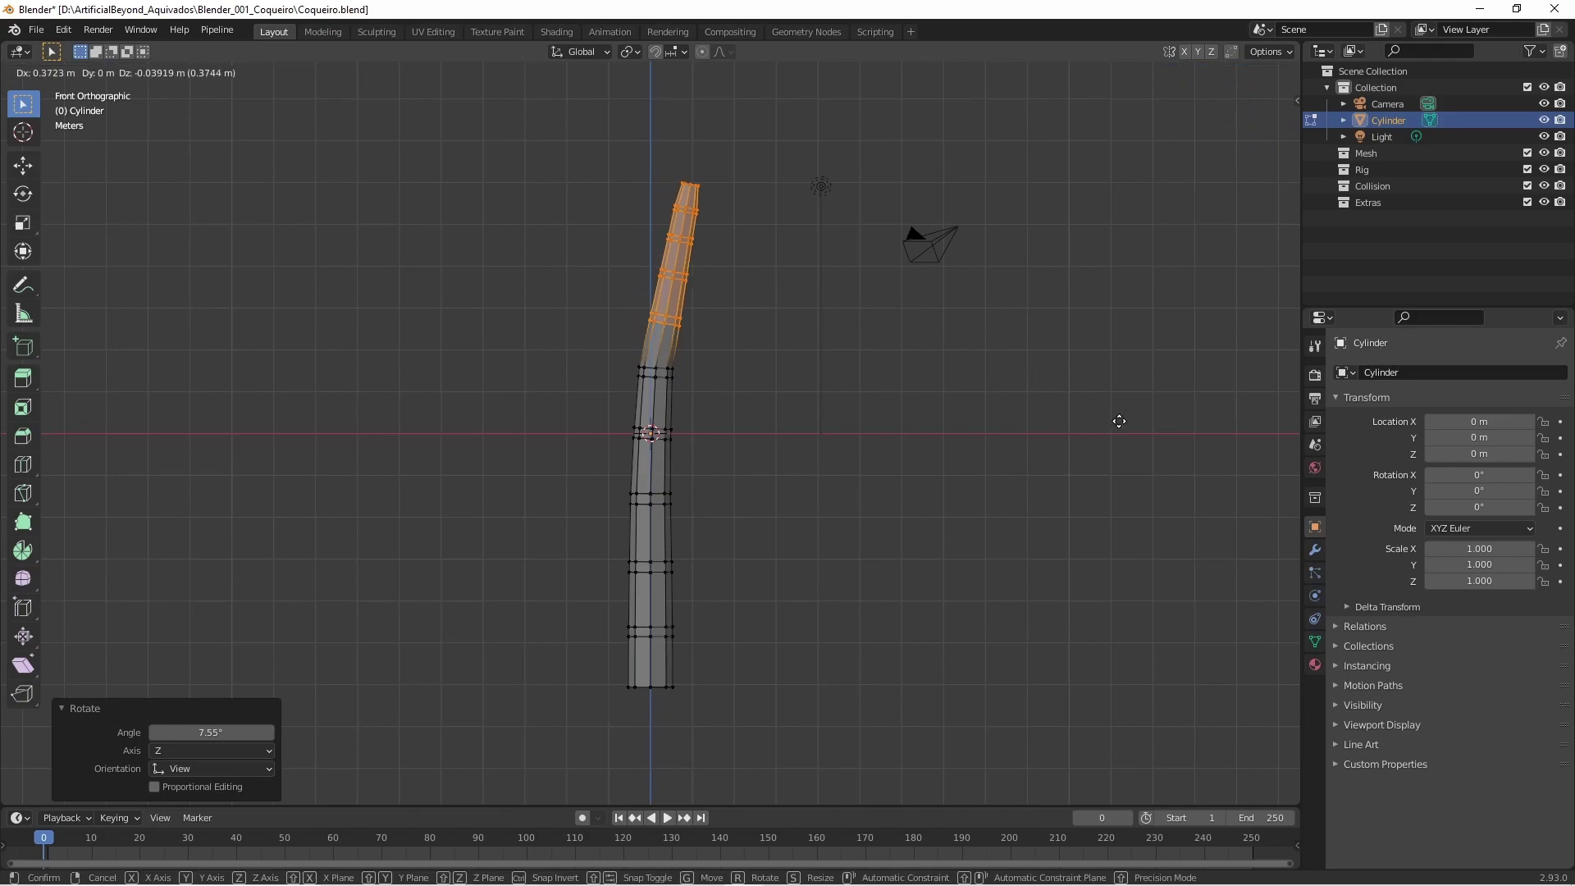
pyautogui.press('ctrl+KP_Subtract')
pyautogui.press('ctrl+KP_Subtract')
pyautogui.press('r')
pyautogui.click(965, 362)
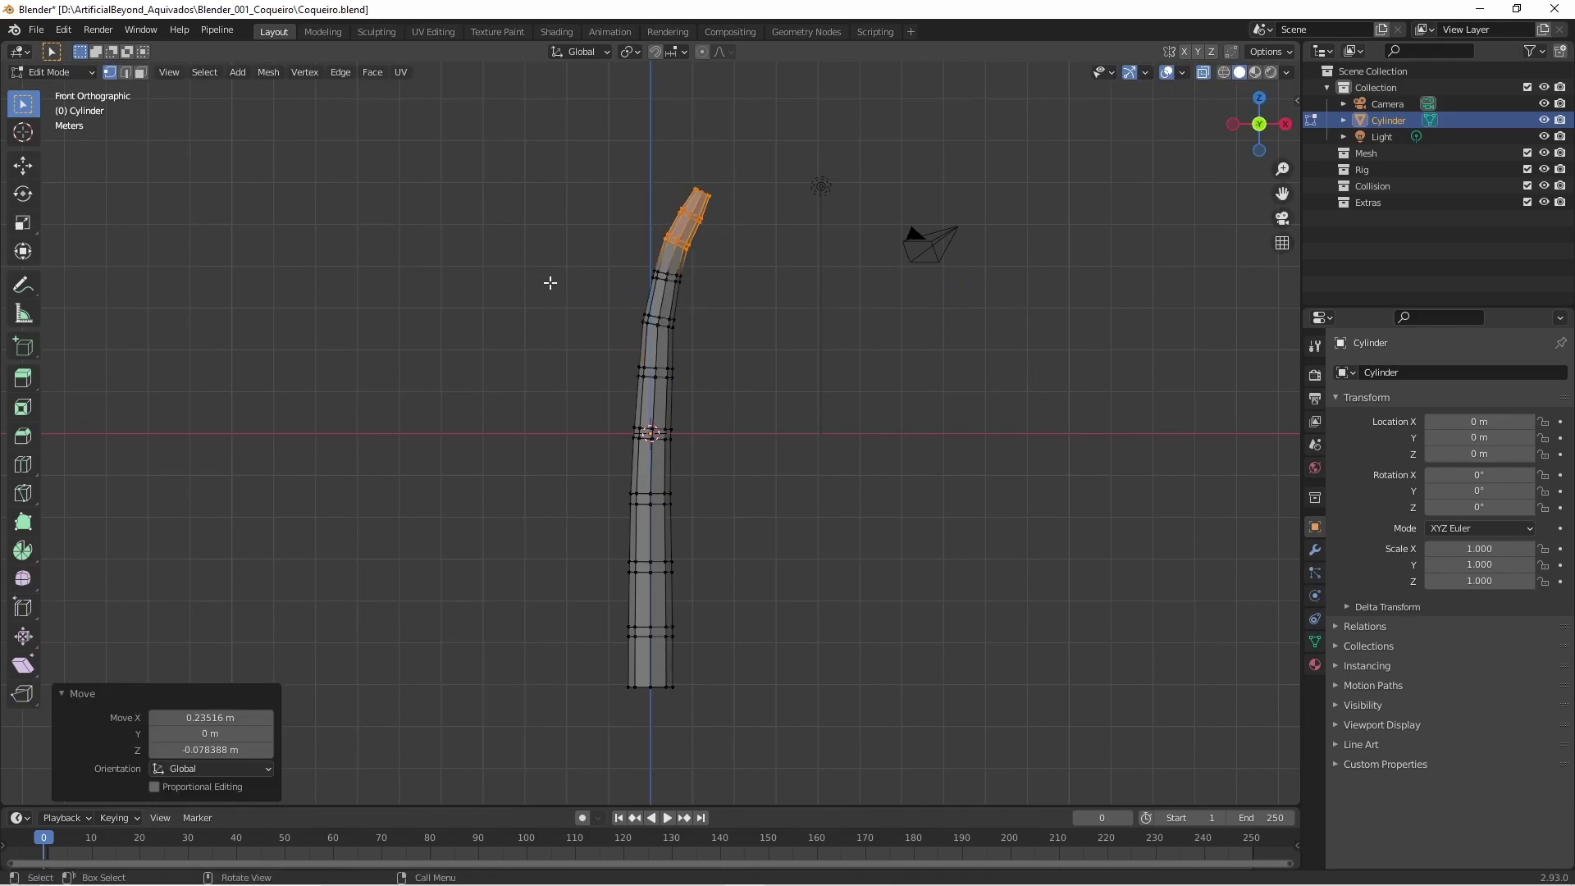
# Grow the selection down the trunk and move it right and down into a gentle curve.
pyautogui.press('ctrl+KP_Add')
pyautogui.press('ctrl+KP_Add')
pyautogui.press('ctrl+KP_Add')
pyautogui.press('g')
pyautogui.click(1245, 660)
pyautogui.hotkey('alt', 'a')
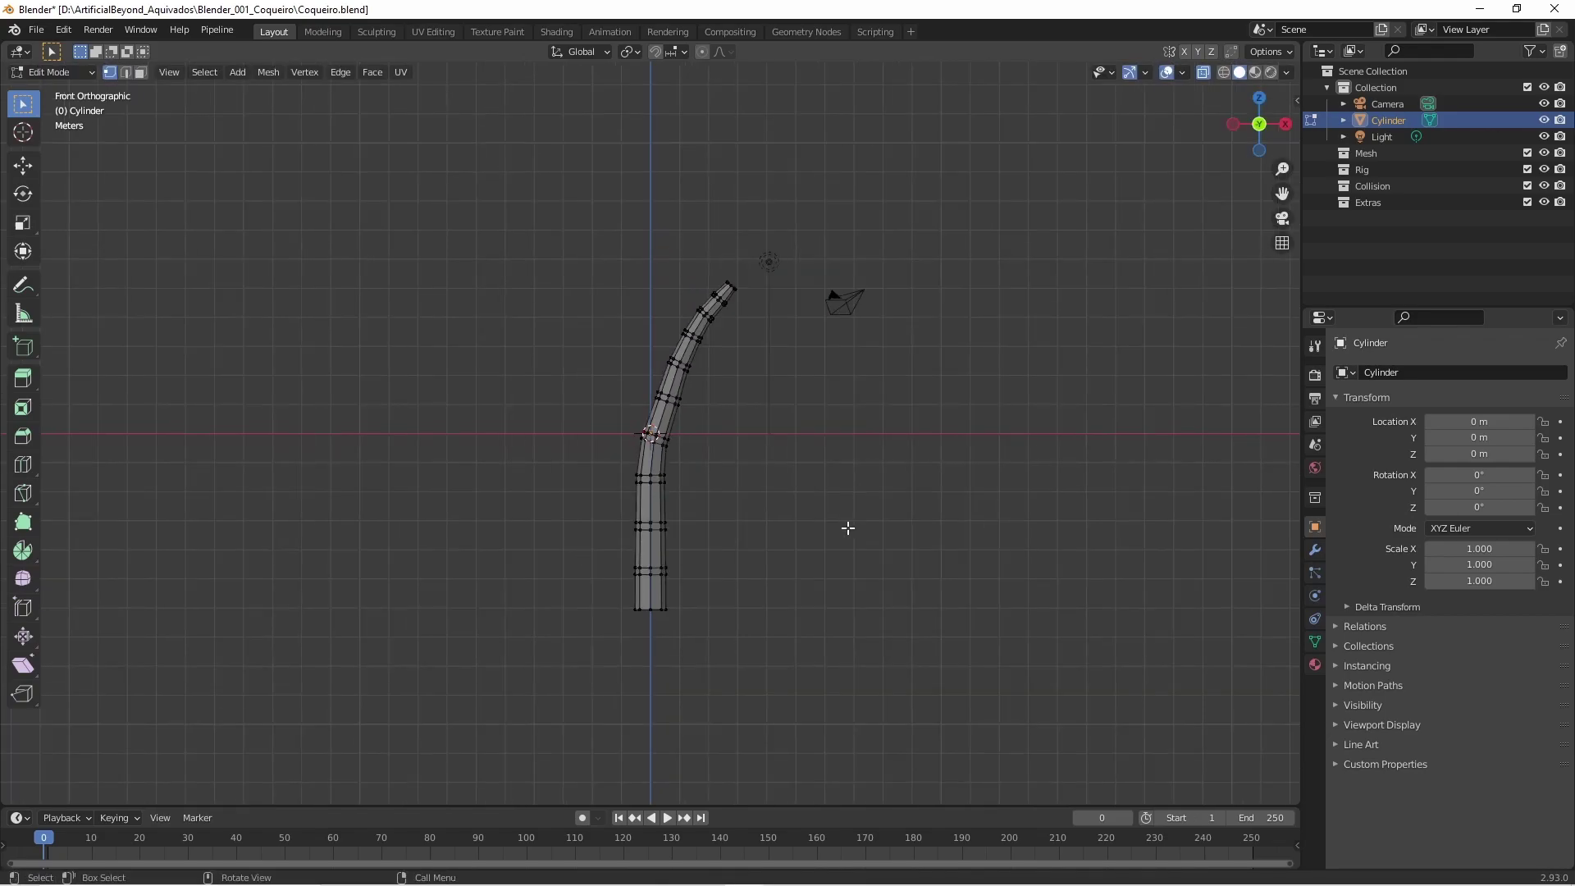
pyautogui.moveTo(847, 527)
pyautogui.mouseDown(button='middle')
pyautogui.moveTo(556, 528)
pyautogui.moveTo(810, 567)
pyautogui.mouseUp(button='middle')
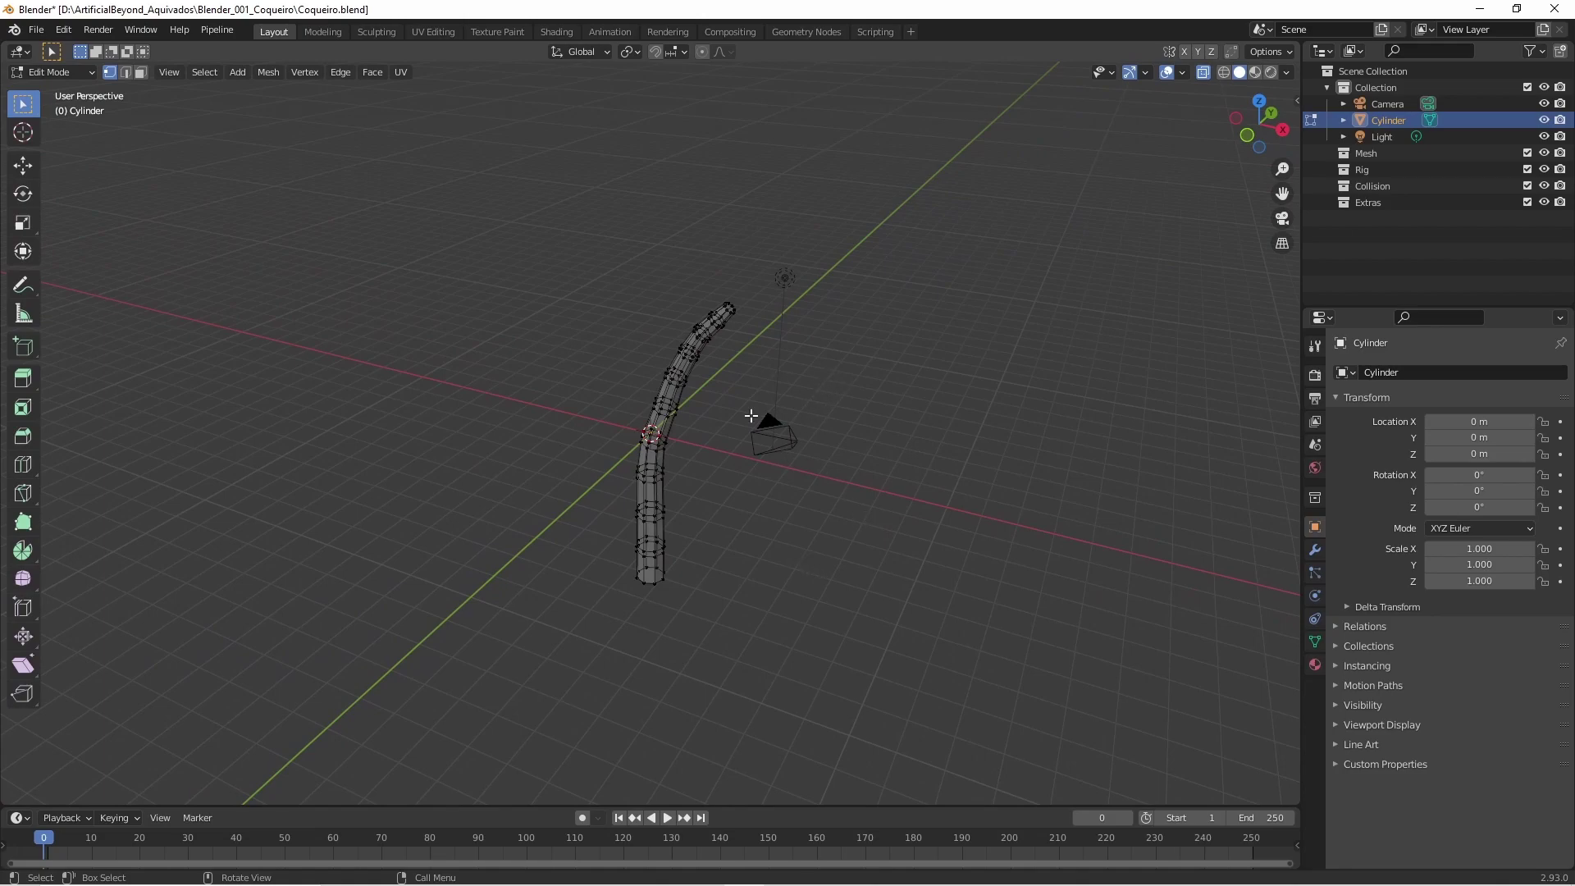
# Return to Object Mode and rename the trunk object Tronco.
pyautogui.press('Tab')
pyautogui.write('co')
pyautogui.press('Return')
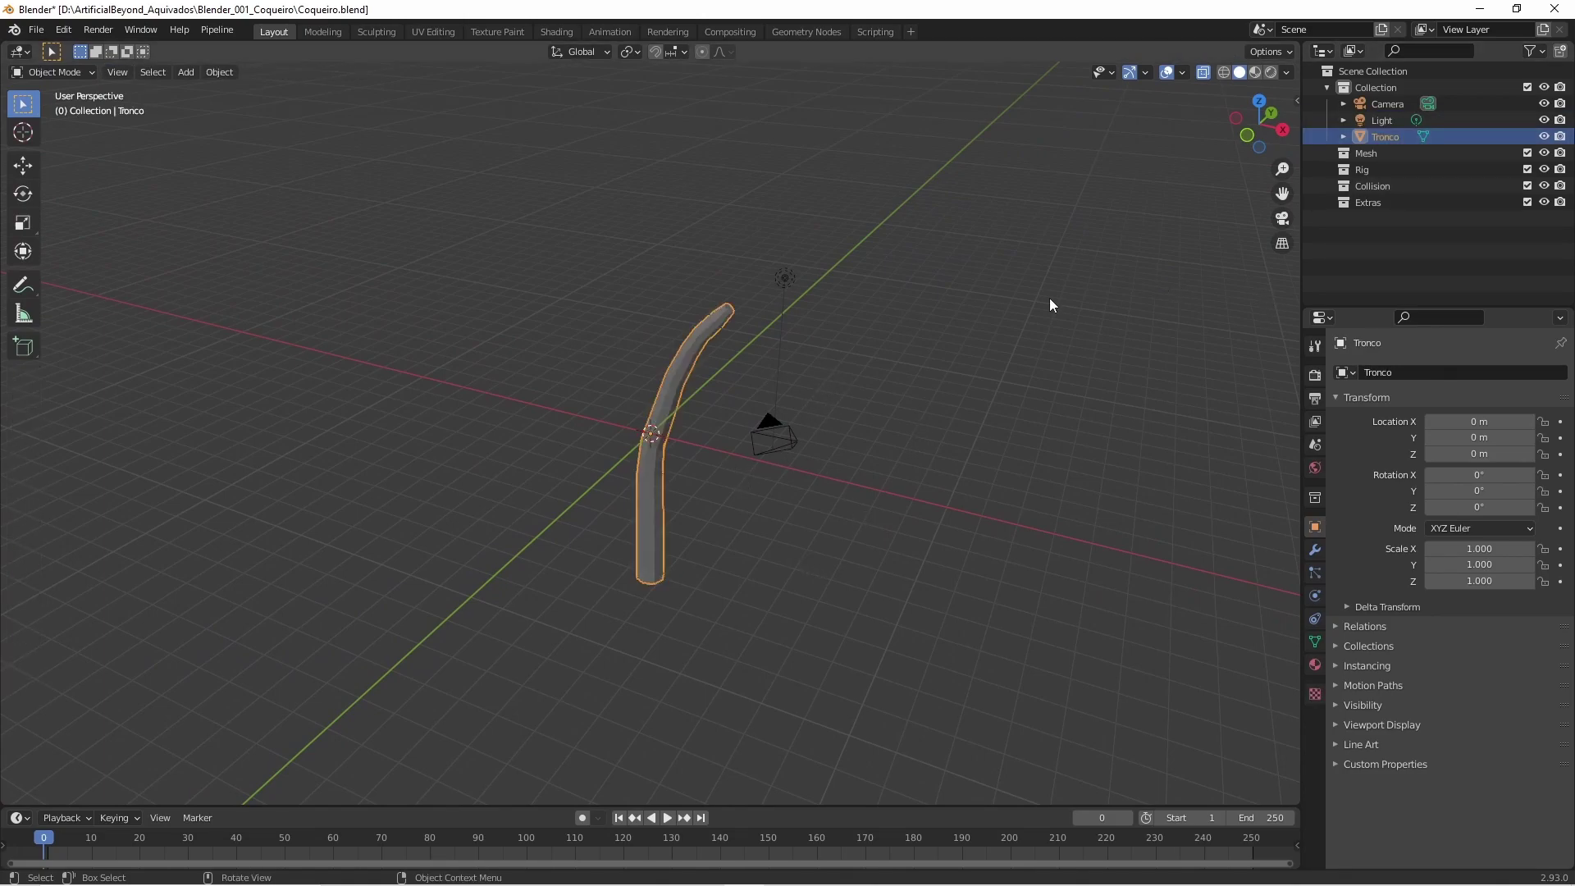
# Add a new Tronco material with a reddish-brown base colour and view it in Material Preview.
pyautogui.click(1315, 664)
pyautogui.click(1394, 443)
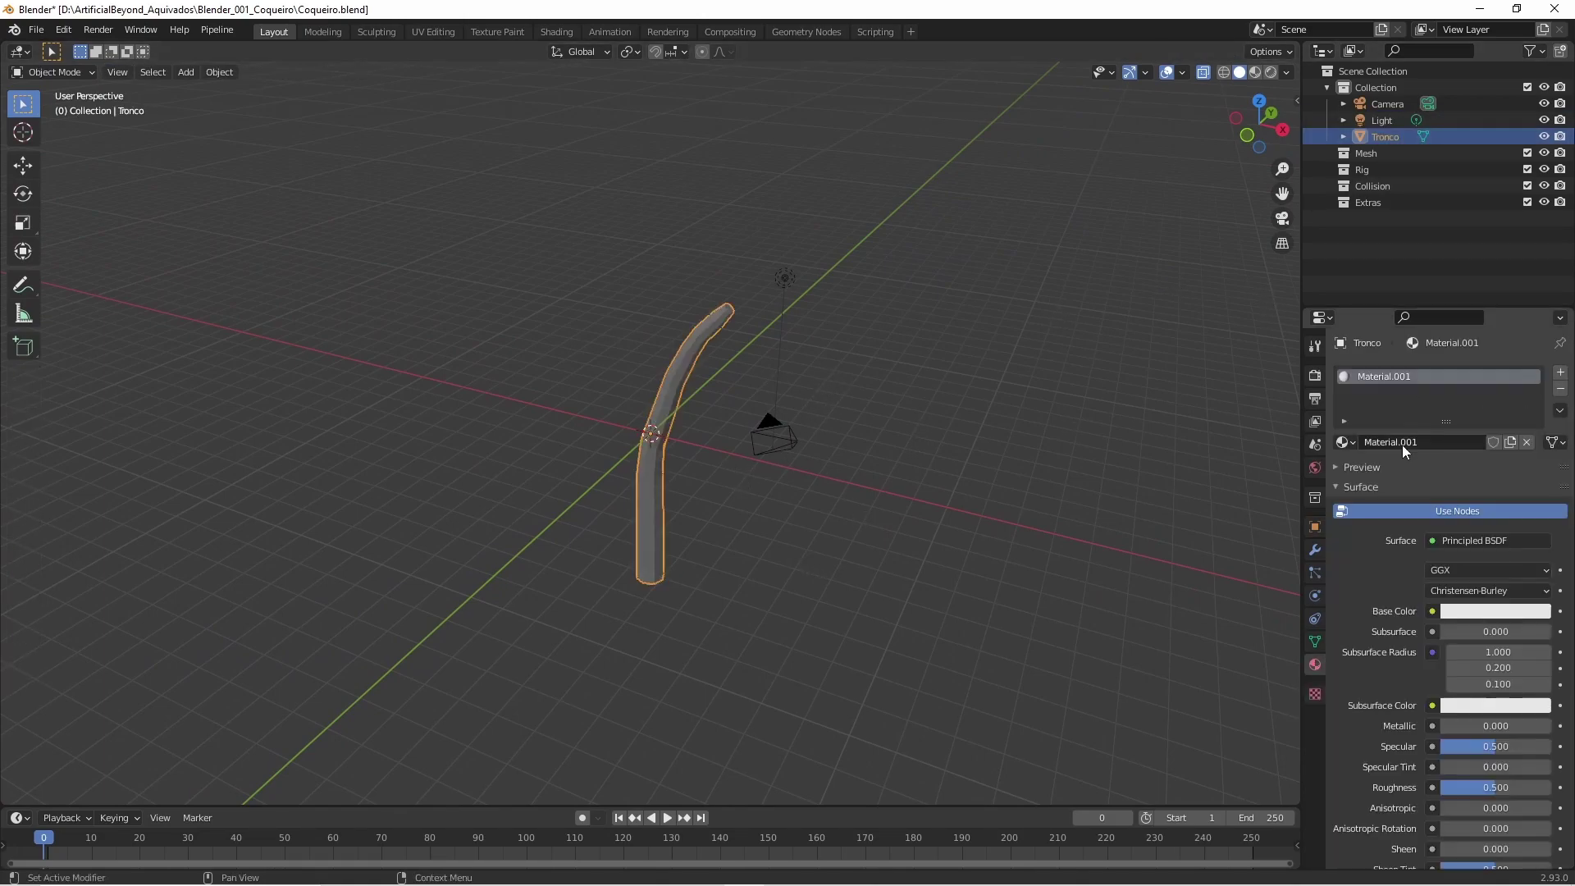
pyautogui.write('Tronco')
pyautogui.click(1495, 611)
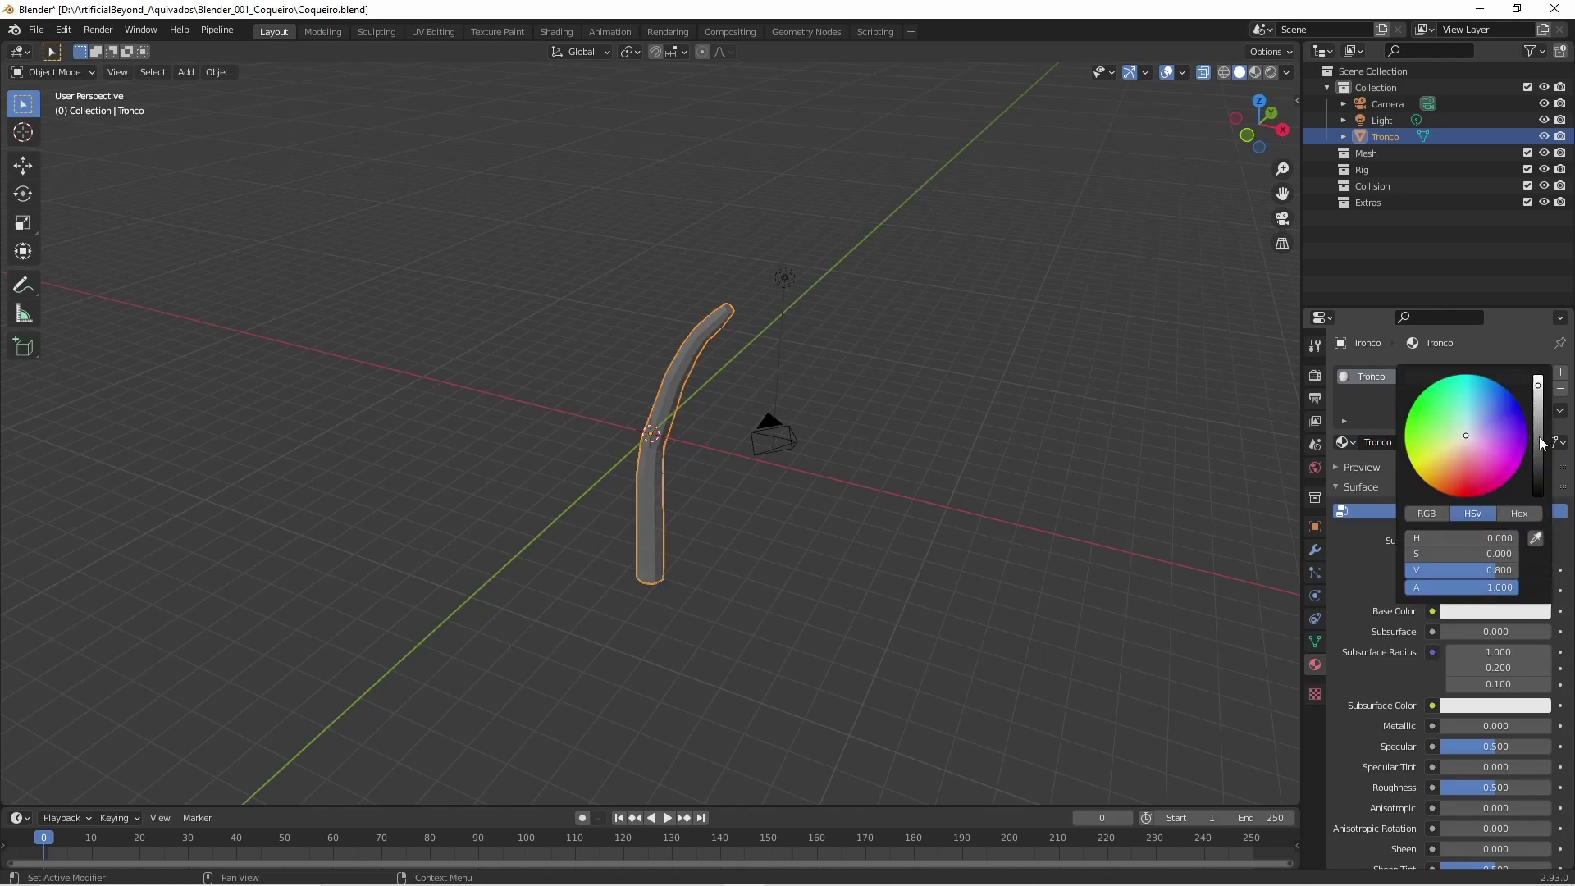
pyautogui.click(1538, 435)
pyautogui.click(1174, 153)
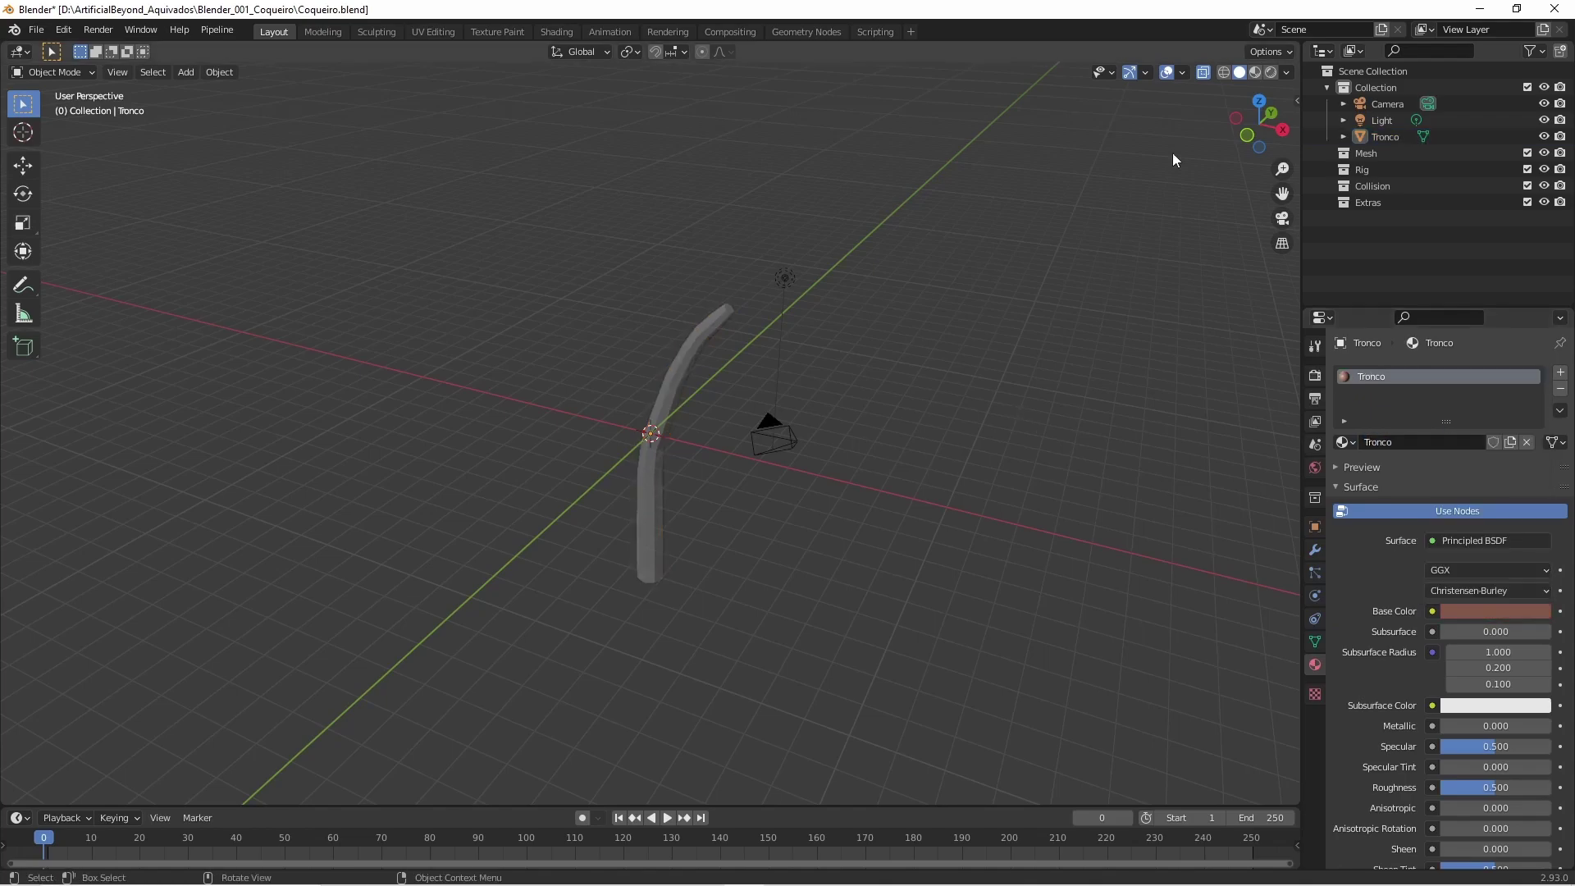
pyautogui.click(1271, 72)
pyautogui.moveTo(903, 246)
pyautogui.mouseDown(button='middle')
pyautogui.moveTo(760, 269)
pyautogui.moveTo(983, 323)
pyautogui.moveTo(665, 318)
pyautogui.mouseUp(button='middle')
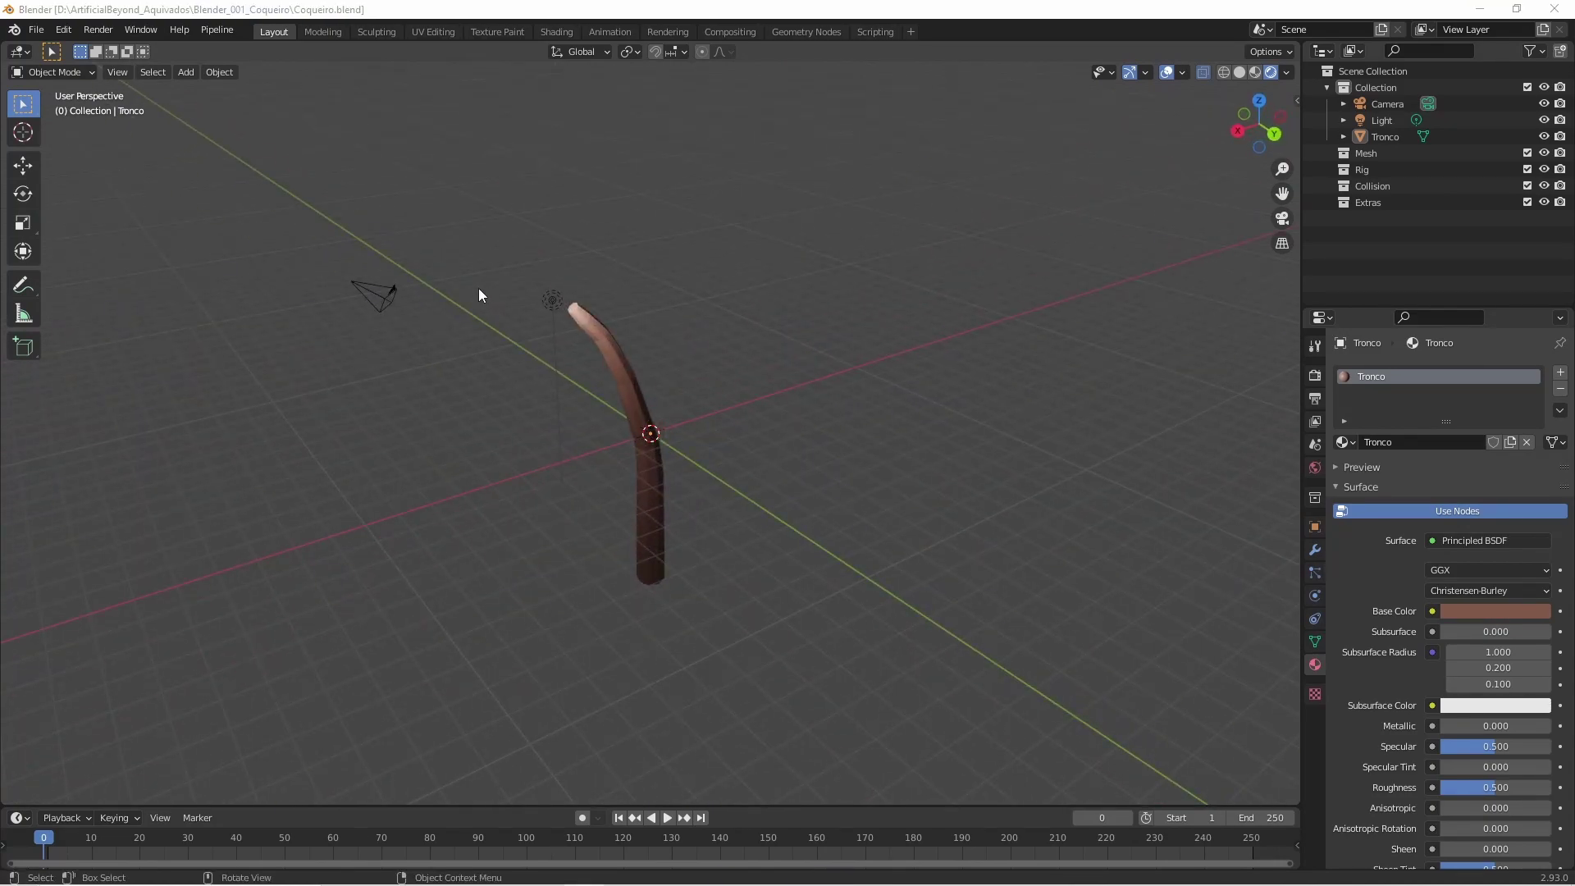
pyautogui.scroll(3, 479, 293)
# Select alternate trunk rings and shrink/fatten them with Alt+S by 0.0847 m for a segmented look.
pyautogui.press('Tab')
pyautogui.scroll(3, 222, 156)
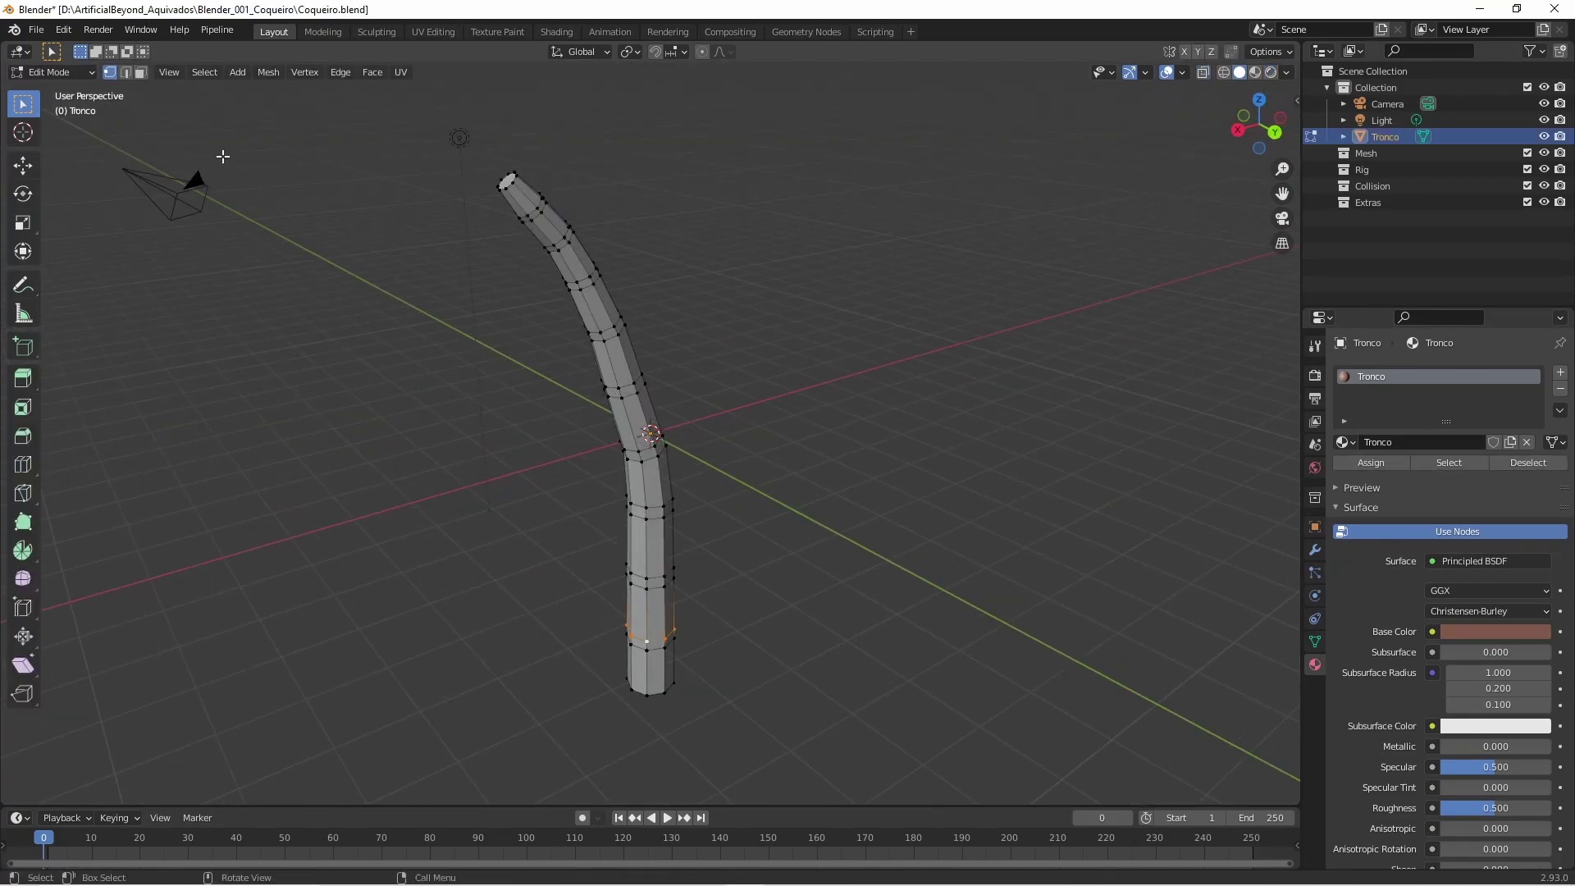
pyautogui.keyDown('alt'); pyautogui.click(536, 213); pyautogui.keyUp('alt')
pyautogui.hotkey('alt', 's')
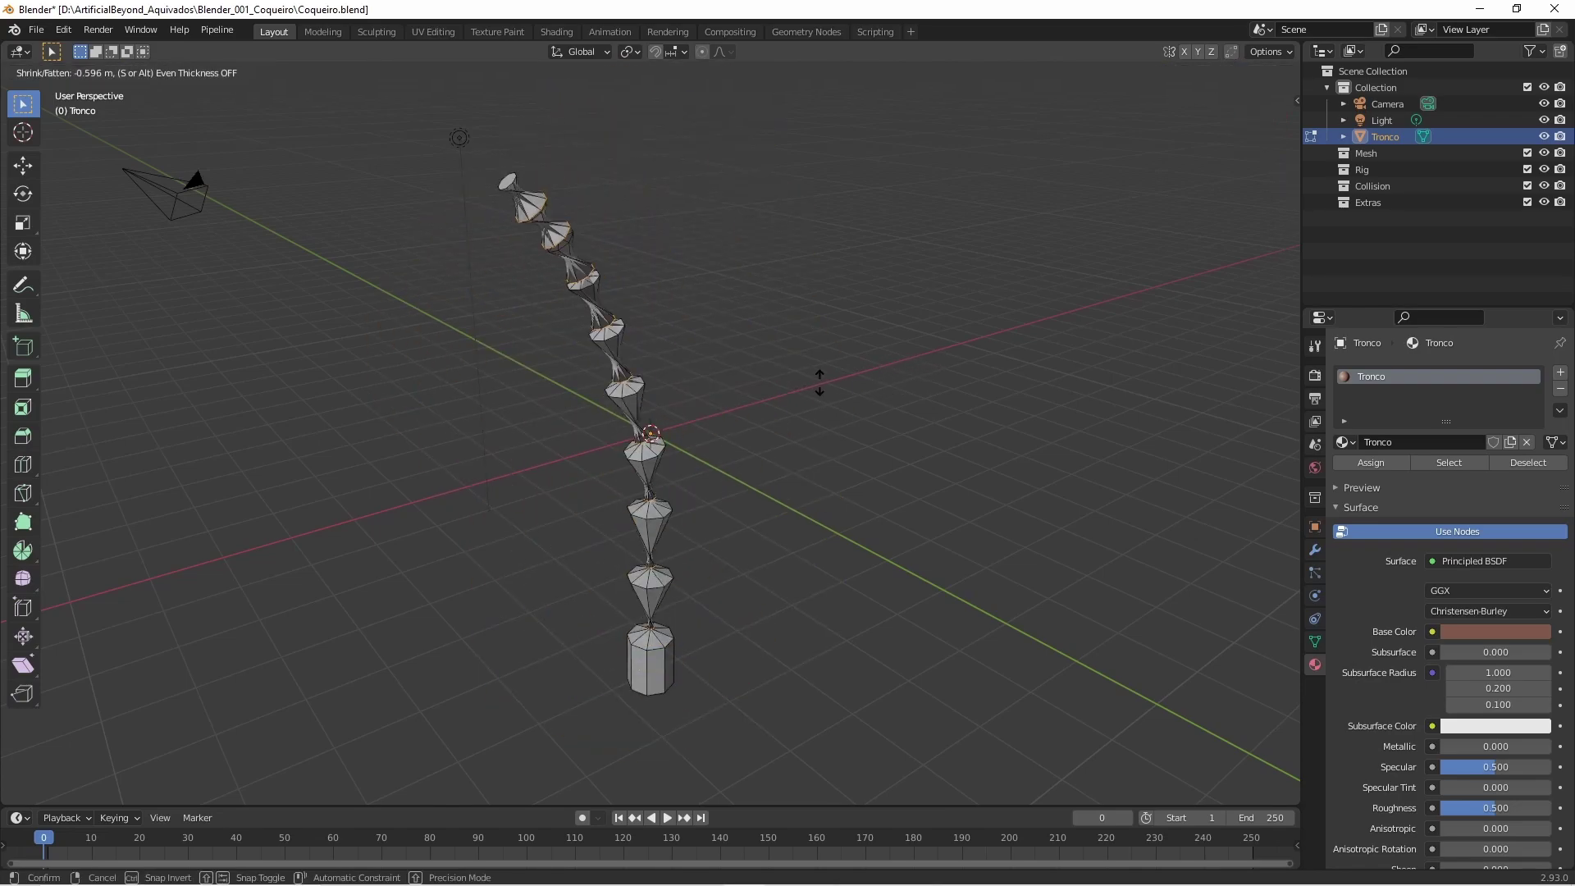
pyautogui.click(737, 384)
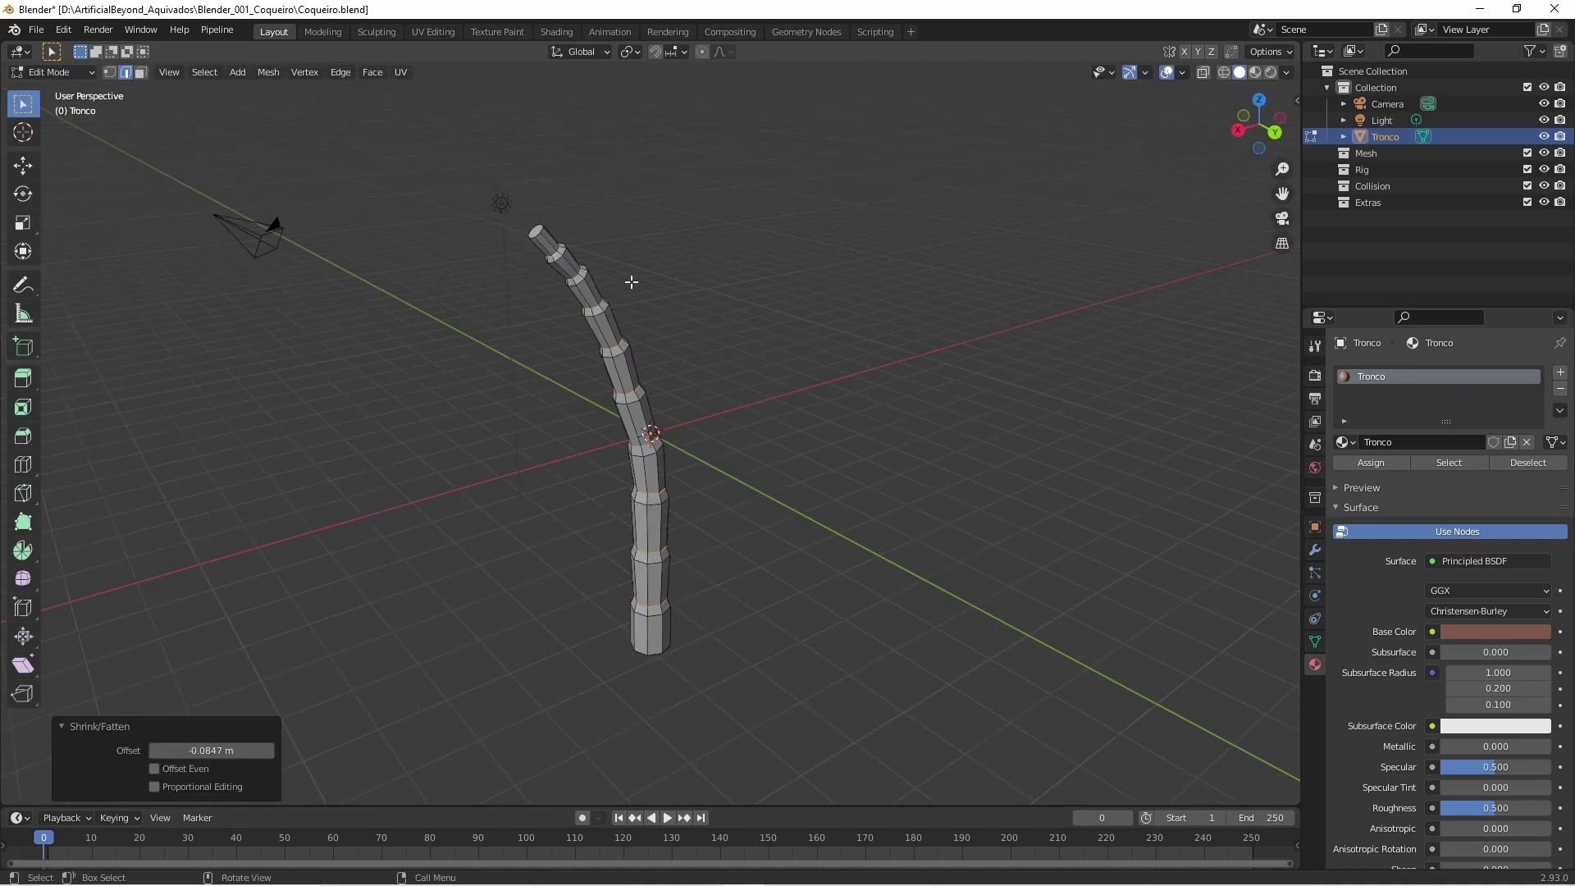
pyautogui.press('Tab')
# Move the light up near the trunk top and turn off material shading.
pyautogui.moveTo(712, 335); pyautogui.dragTo(785, 401, button='middle')
pyautogui.click(739, 298)
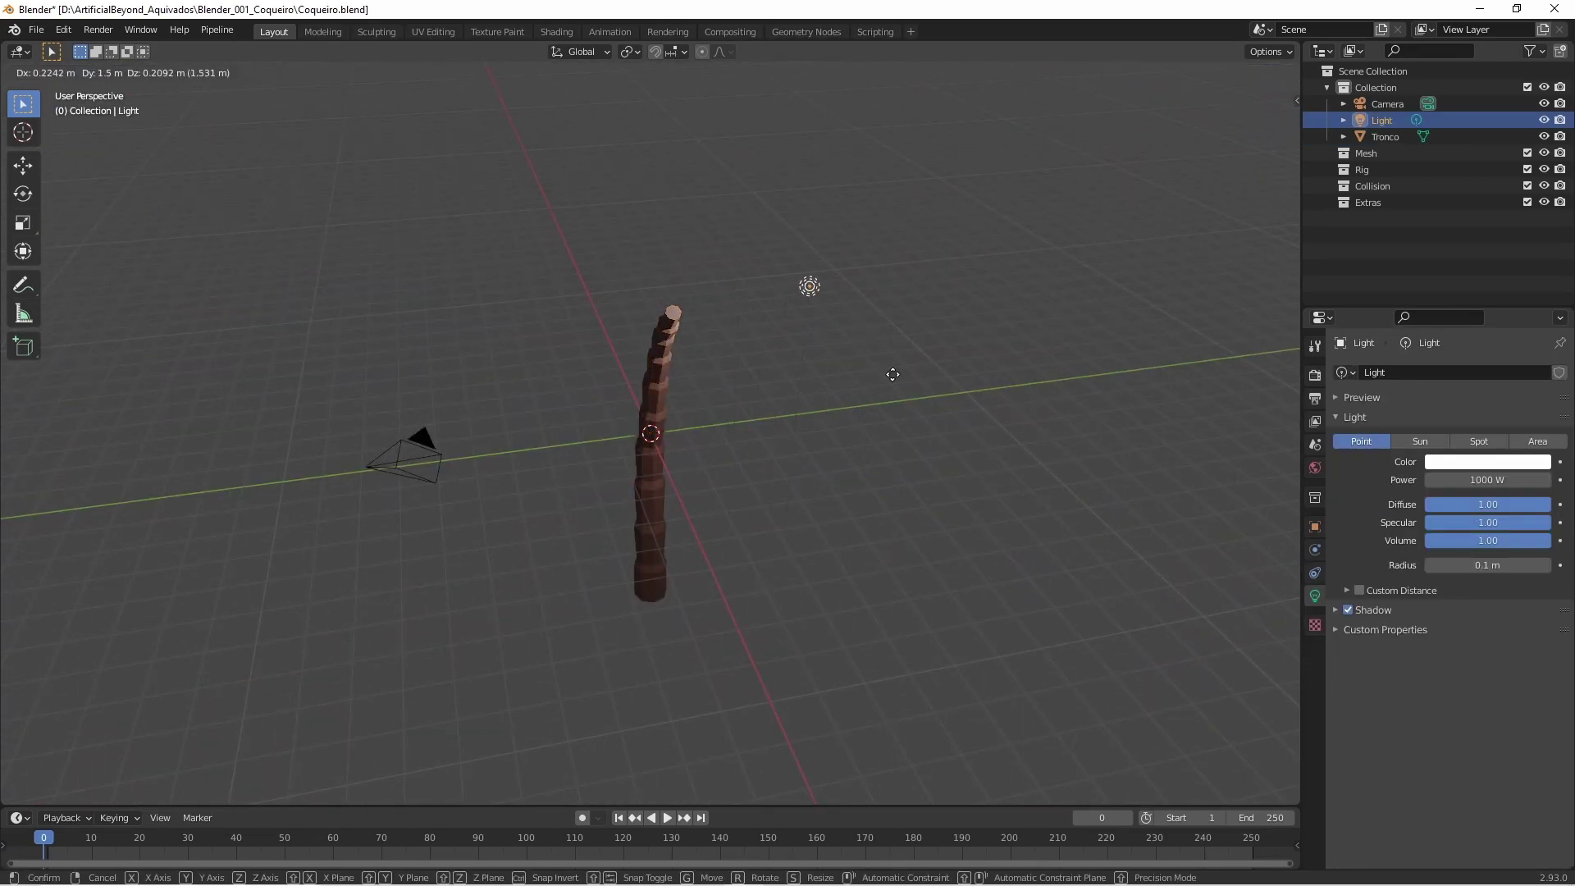
pyautogui.moveTo(809, 285); pyautogui.dragTo(844, 397)
pyautogui.moveTo(845, 397); pyautogui.dragTo(589, 314, button='middle')
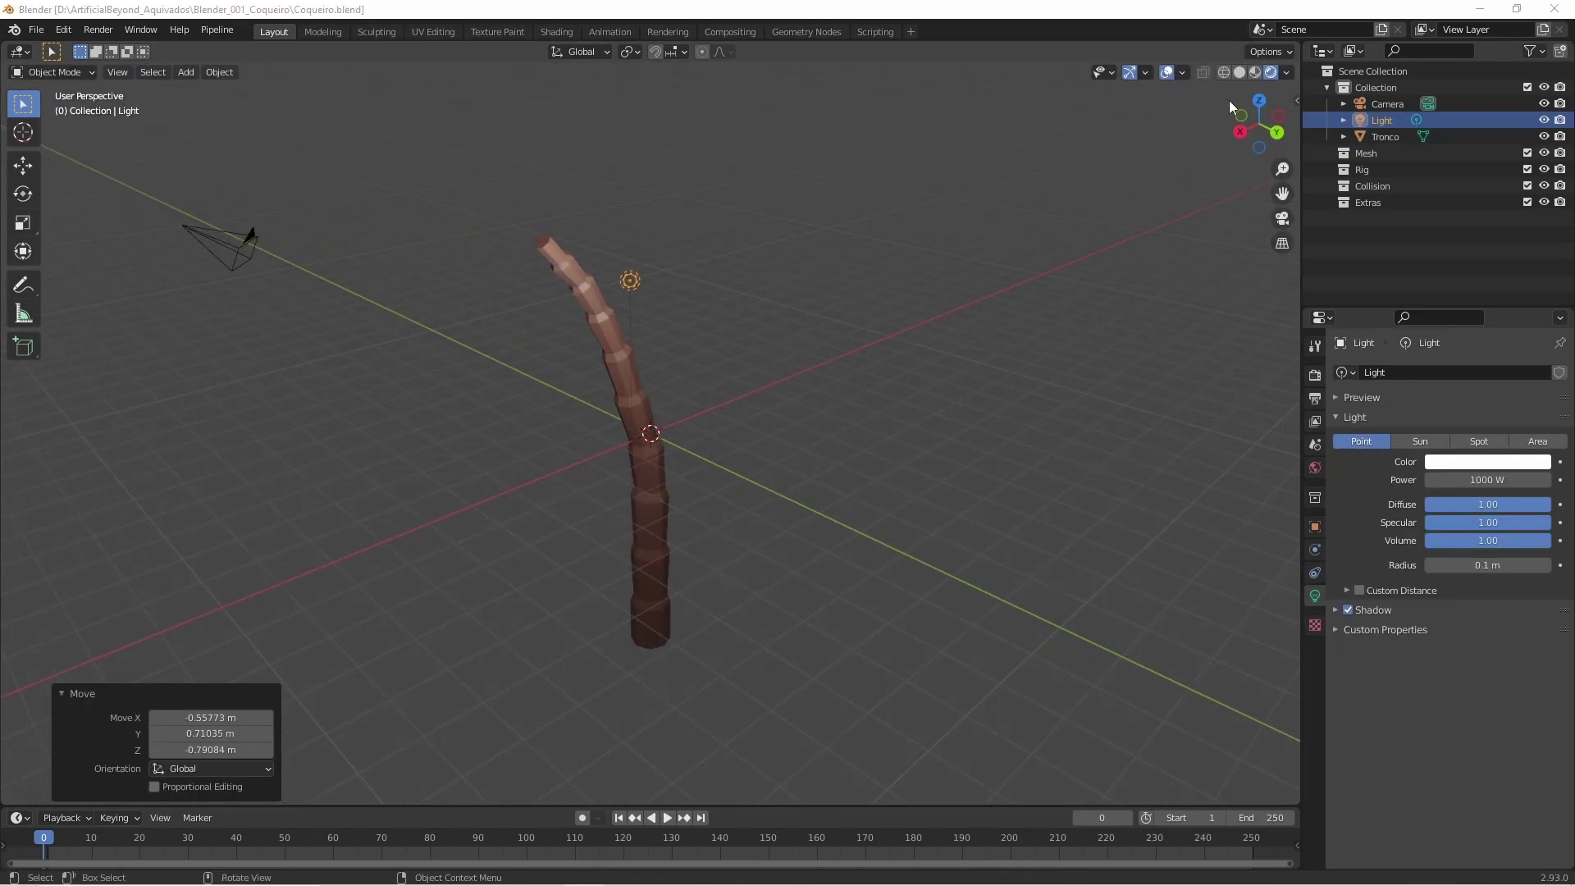
pyautogui.click(1240, 72)
# Hide the trunk, add a plane, and squash it along X into a narrow leaf strip.
pyautogui.press('h')
pyautogui.hotkey('shift', 'a')
pyautogui.click(800, 416)
pyautogui.press('Tab')
pyautogui.press('KP_7')
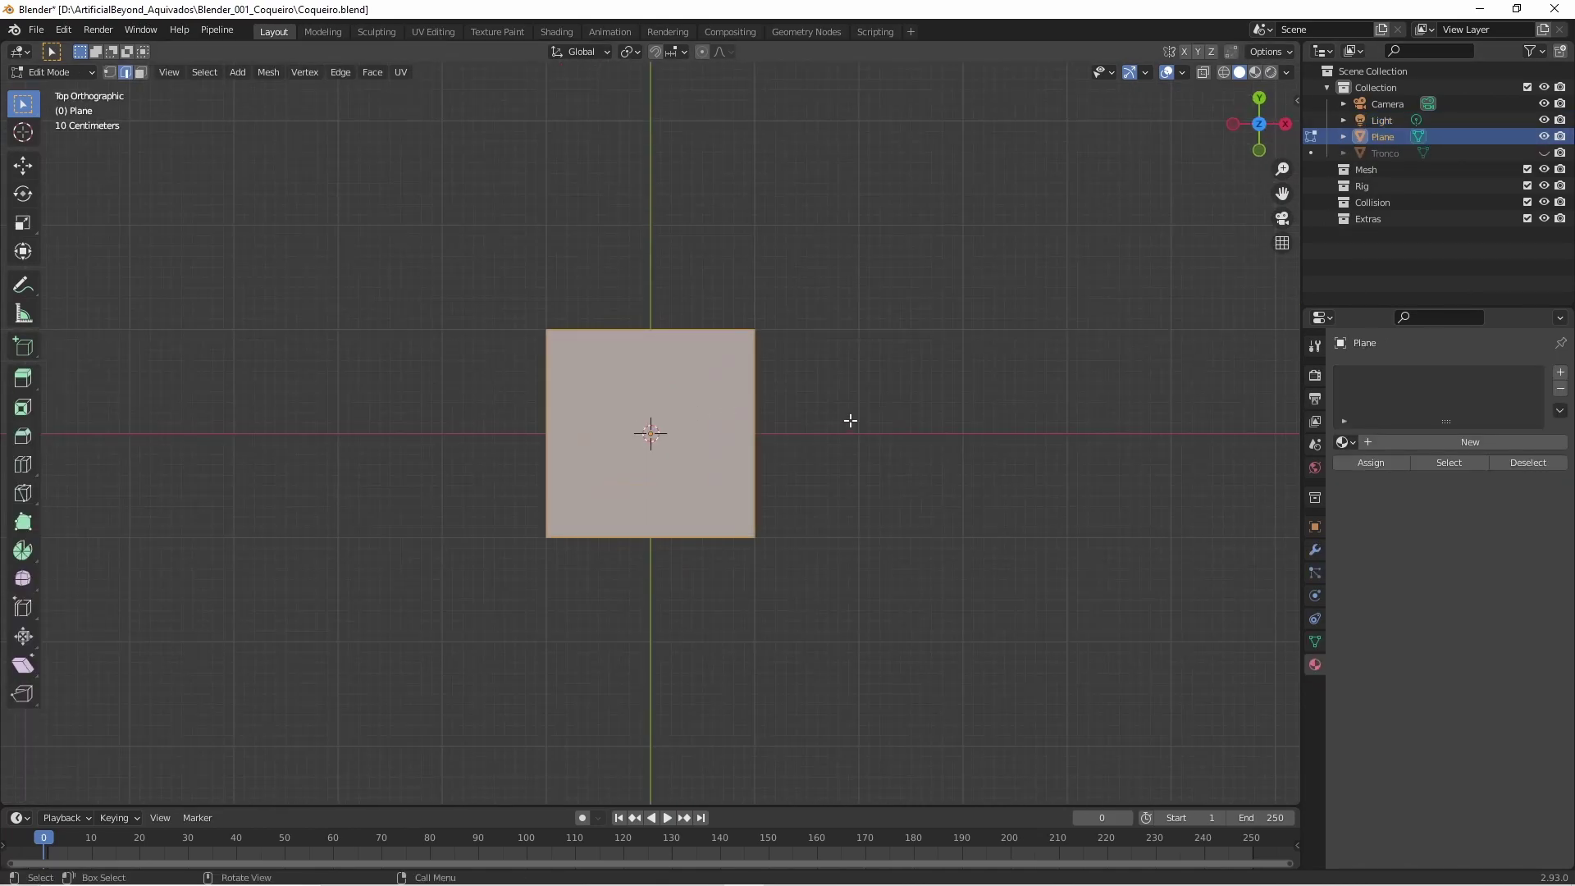
pyautogui.press('s')
pyautogui.press('x')
pyautogui.click(654, 431)
# Add a loop cut across the strip and reposition and resize its top edge.
pyautogui.hotkey('ctrl', 'r')
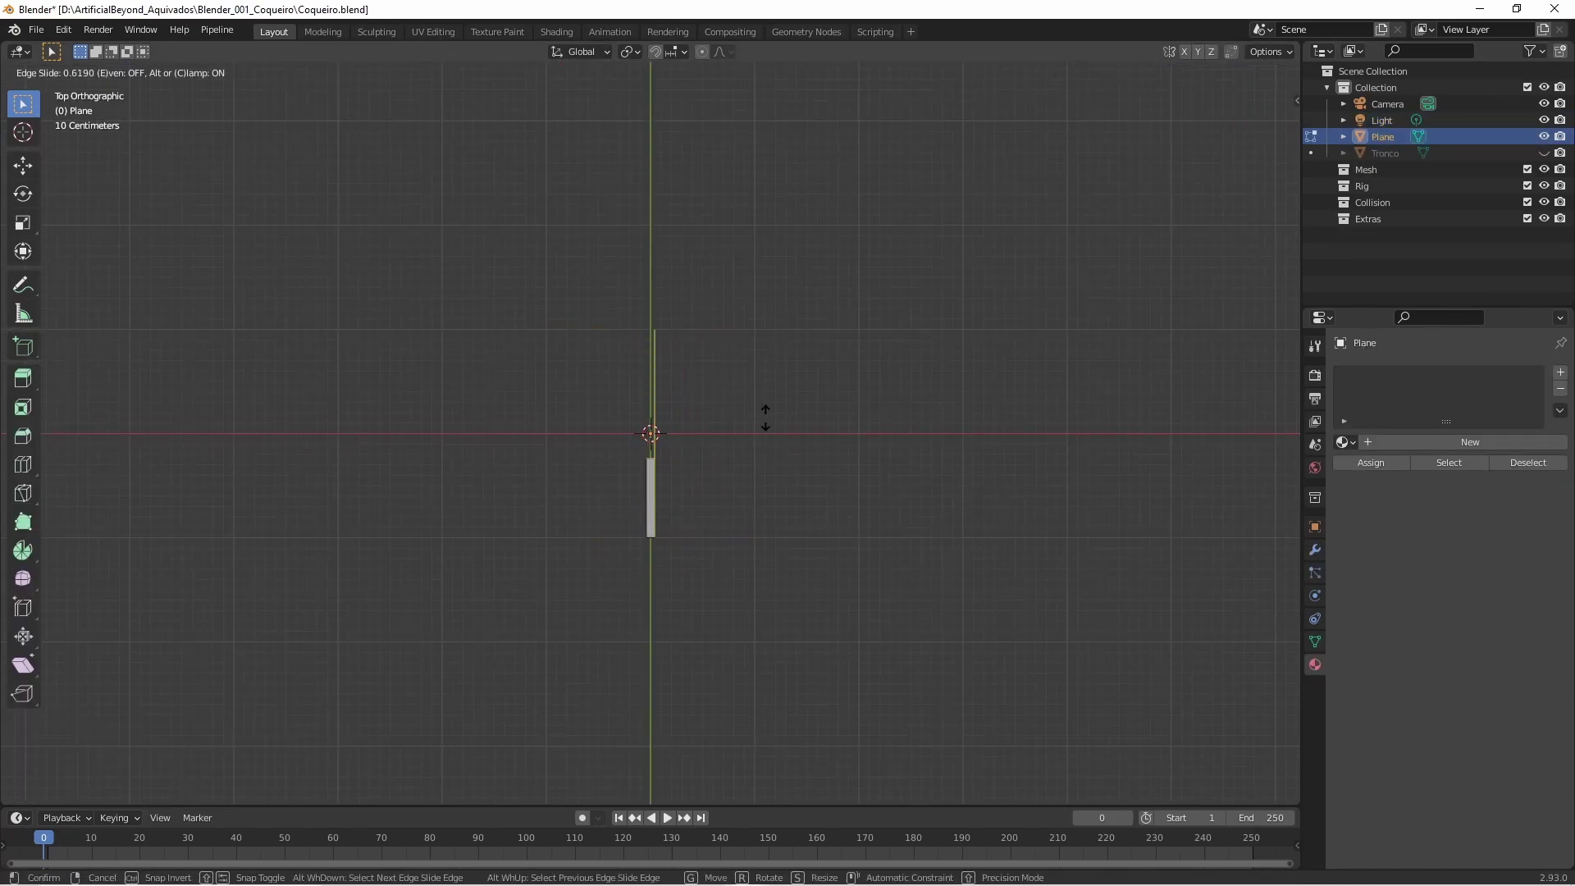
pyautogui.click(767, 416)
pyautogui.click(762, 402)
pyautogui.press('g')
pyautogui.click(734, 365)
pyautogui.press('s')
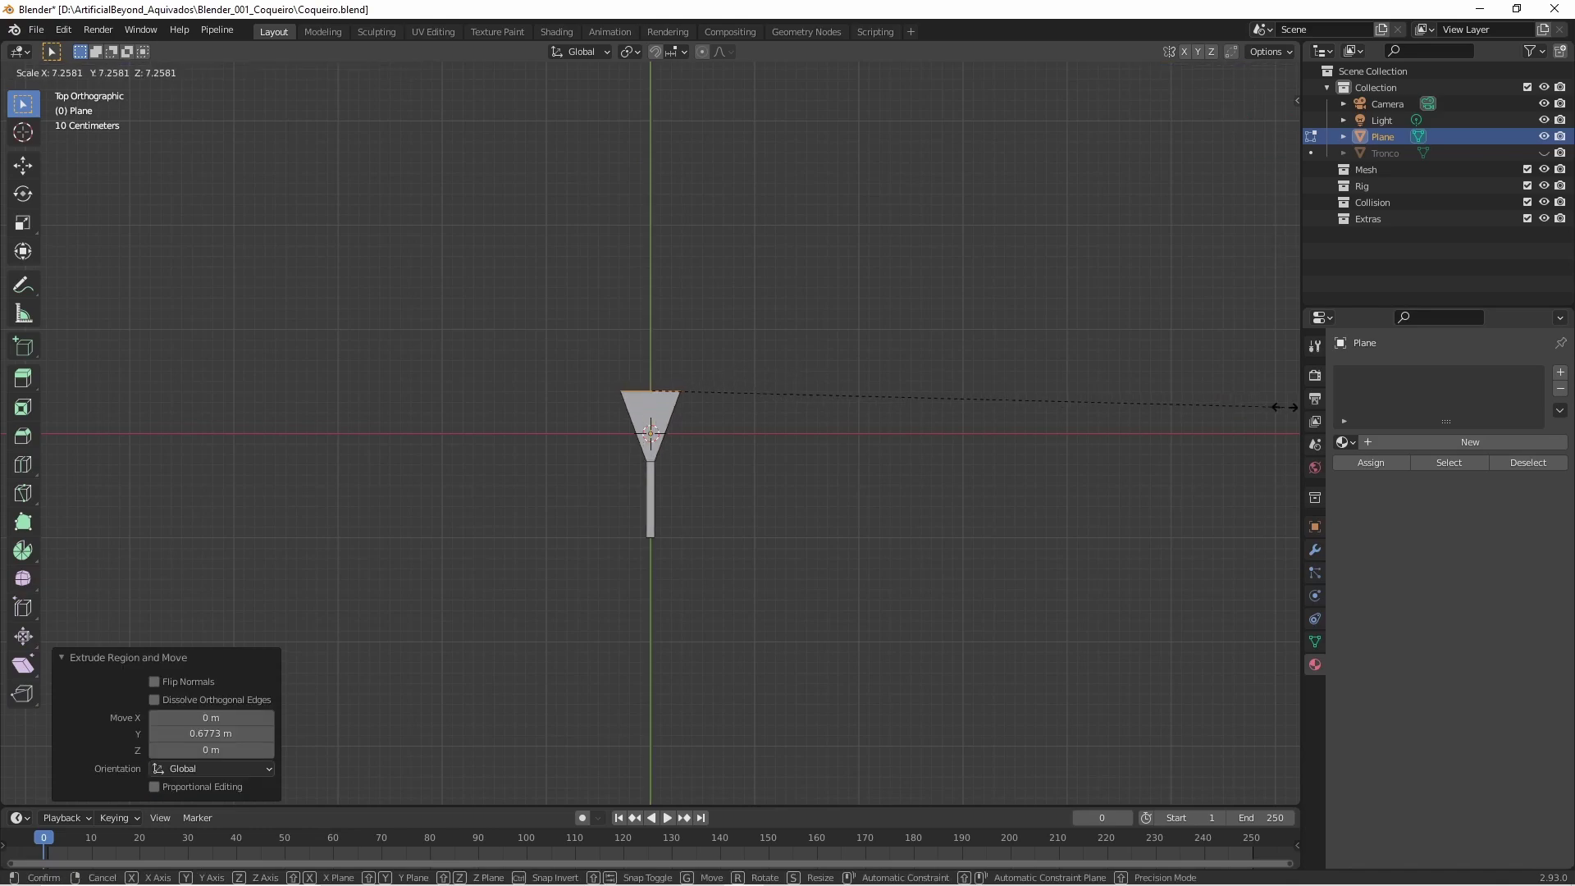
pyautogui.click(317, 485)
# Extrude the top edge upward, scale it slightly smaller, and move it up.
pyautogui.press('e')
pyautogui.click(296, 243)
pyautogui.press('s')
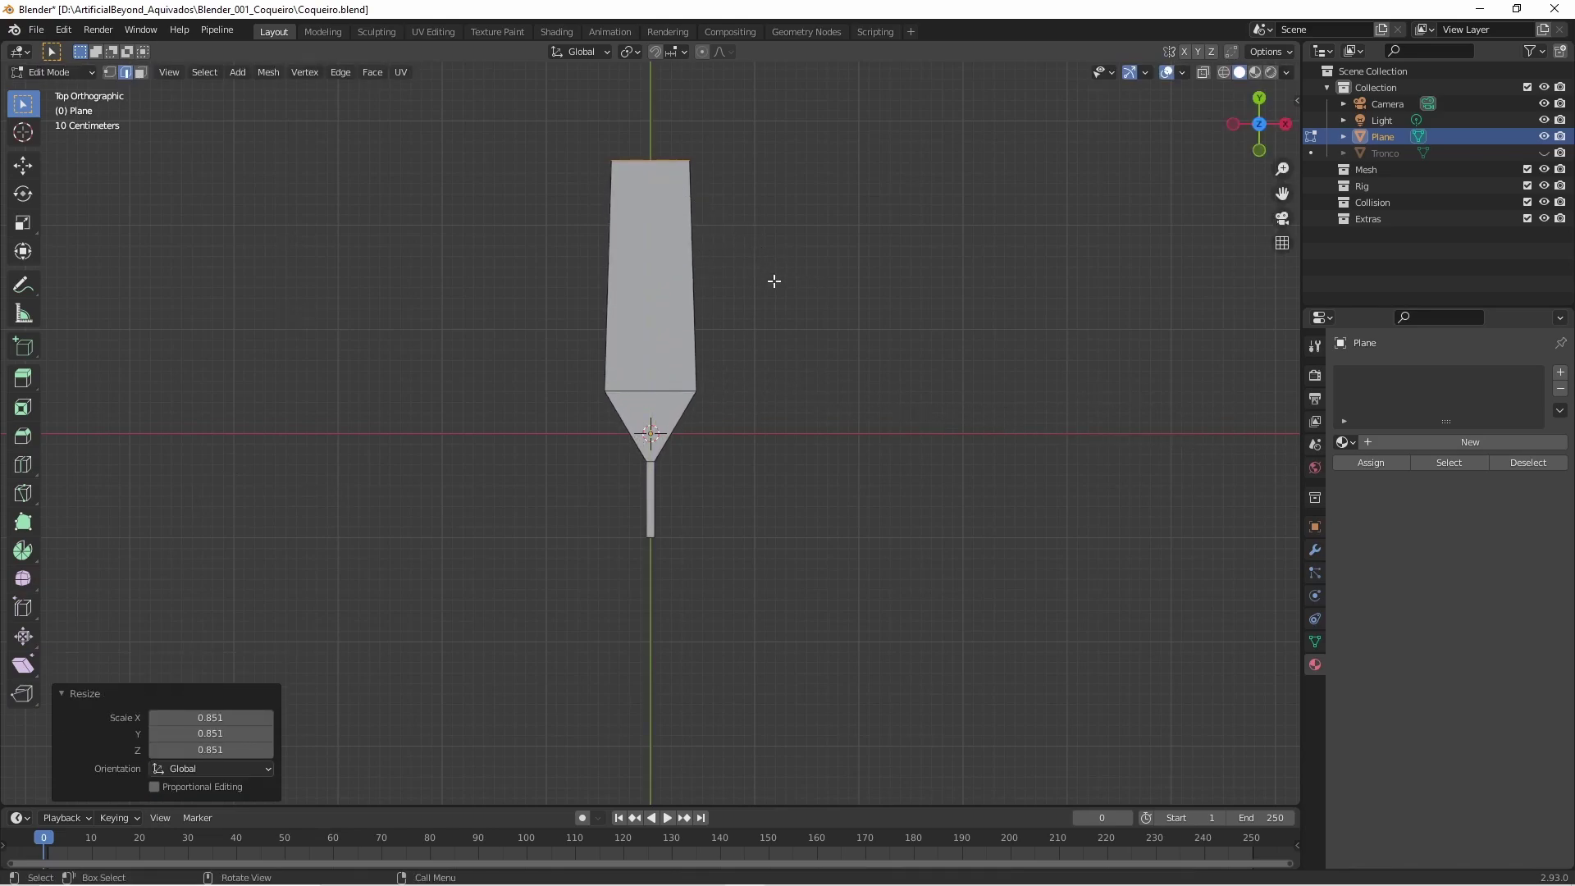
pyautogui.scroll(2, 843, 427)
pyautogui.press('g')
pyautogui.click(853, 420)
# Extrude the top edge again, scale it down, and merge it at center into a tip.
pyautogui.press('e')
pyautogui.press('s')
pyautogui.click(694, 296)
pyautogui.press('m')
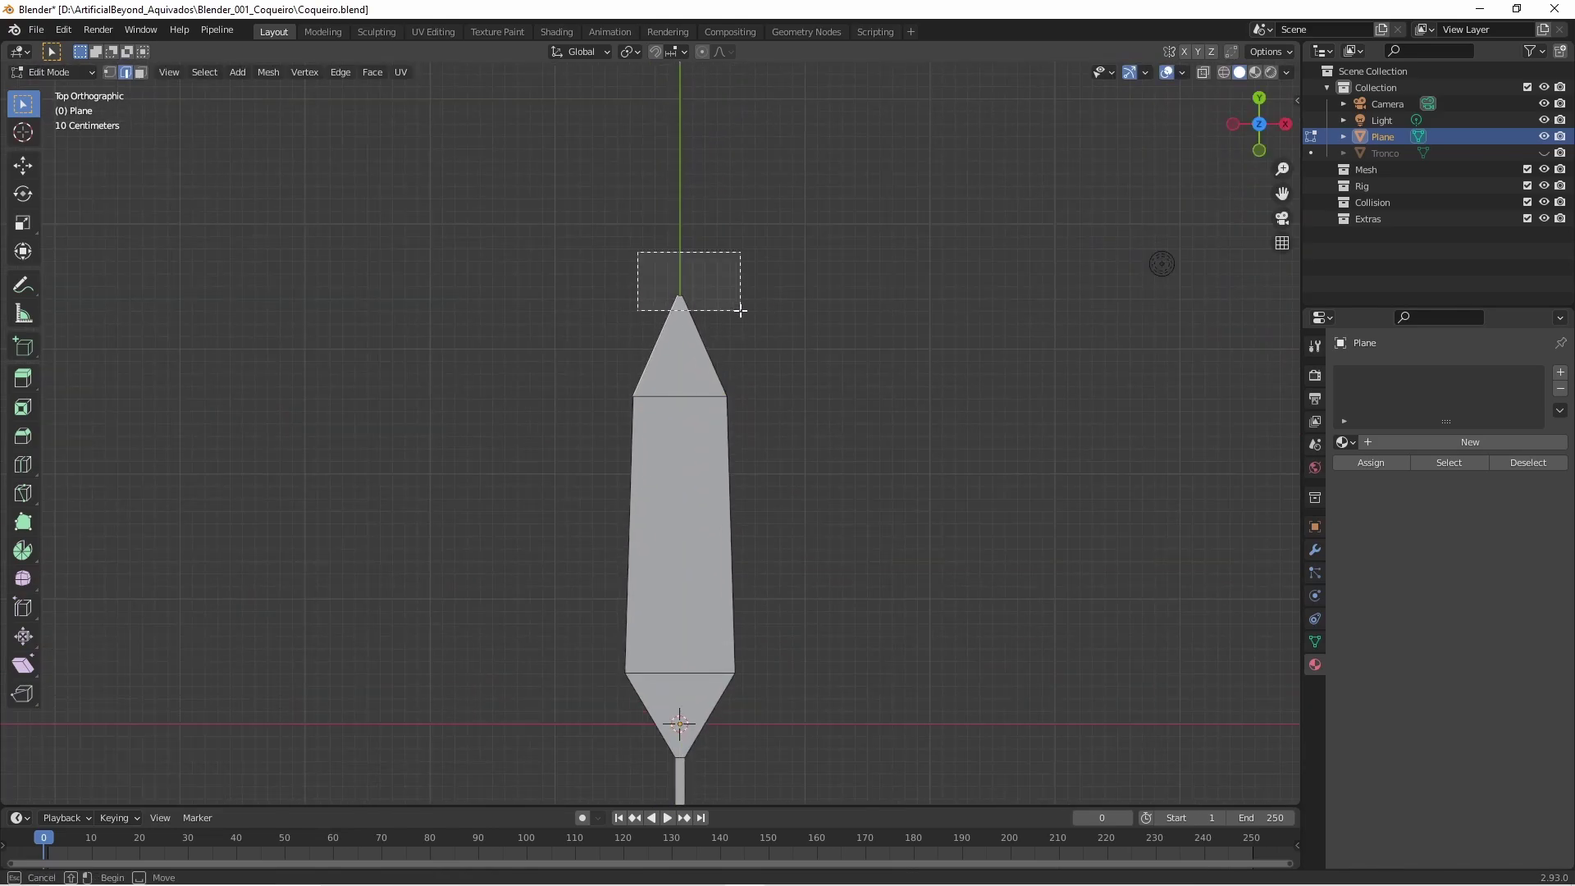
pyautogui.click(689, 259)
# Undo the tip, re-extrude the top edge straight up, and merge it into a single point.
pyautogui.moveTo(752, 324)
pyautogui.mouseDown(button='middle')
pyautogui.moveTo(816, 366)
pyautogui.moveTo(781, 447)
pyautogui.mouseUp(button='middle')
pyautogui.press('KP_7')
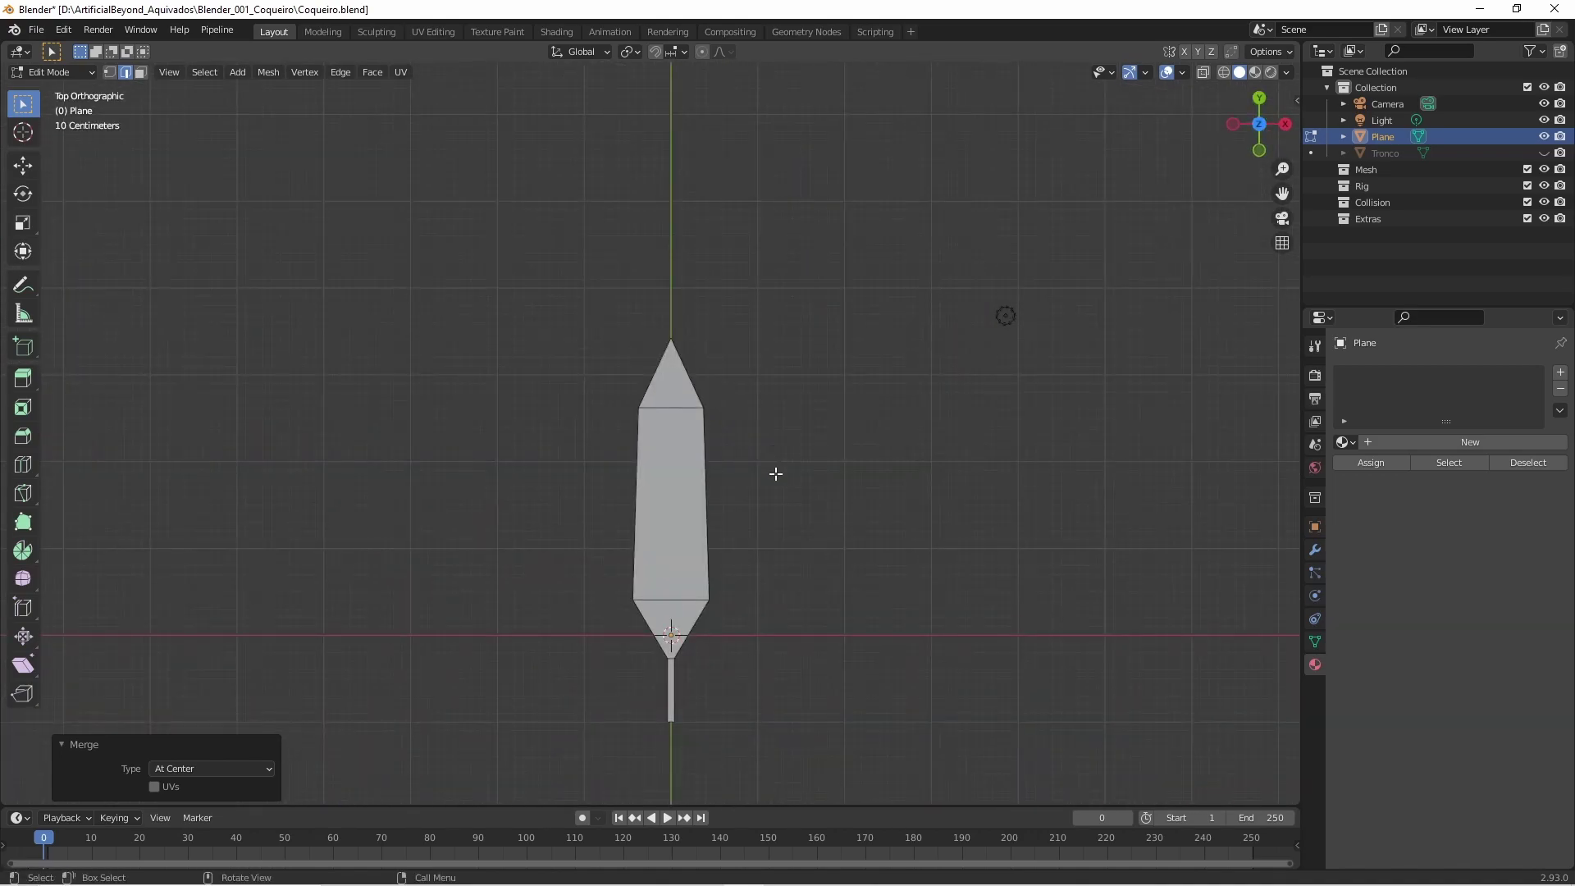
pyautogui.scroll(1, 711, 675)
pyautogui.hotkey('ctrl', 'z')
pyautogui.hotkey('ctrl', 'z')
pyautogui.hotkey('ctrl', 'z')
pyautogui.hotkey('ctrl', 'z')
pyautogui.hotkey('ctrl', 'z')
pyautogui.hotkey('ctrl', 'z')
pyautogui.press('e')
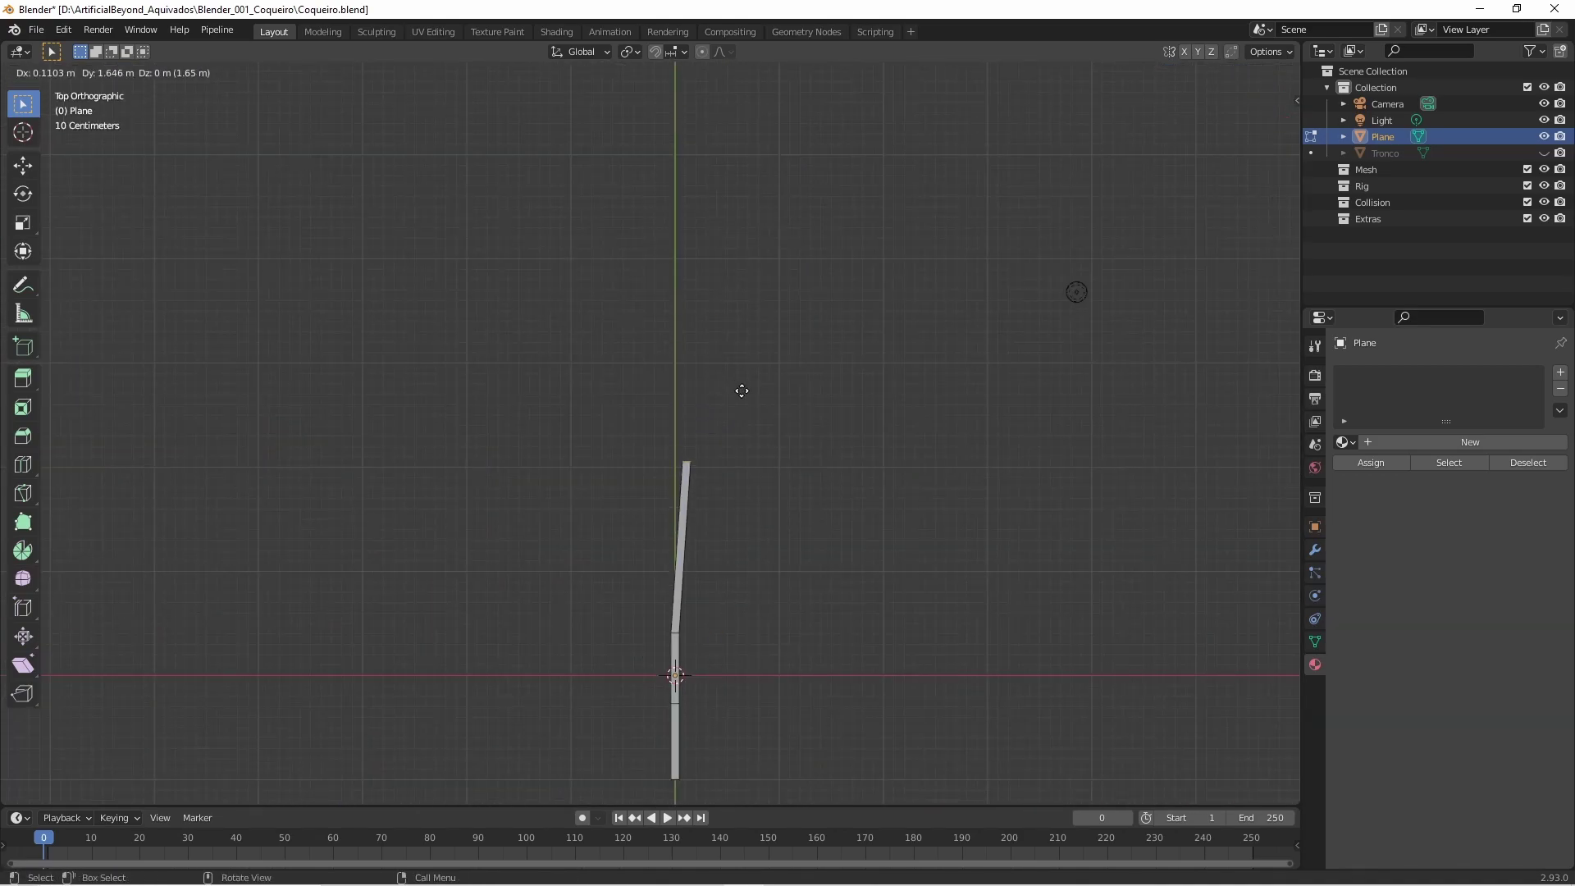
pyautogui.click(733, 317)
pyautogui.press('e')
pyautogui.click(768, 250)
# Turn on proportional editing with Inverse Square falloff.
pyautogui.press('m')
pyautogui.click(702, 52)
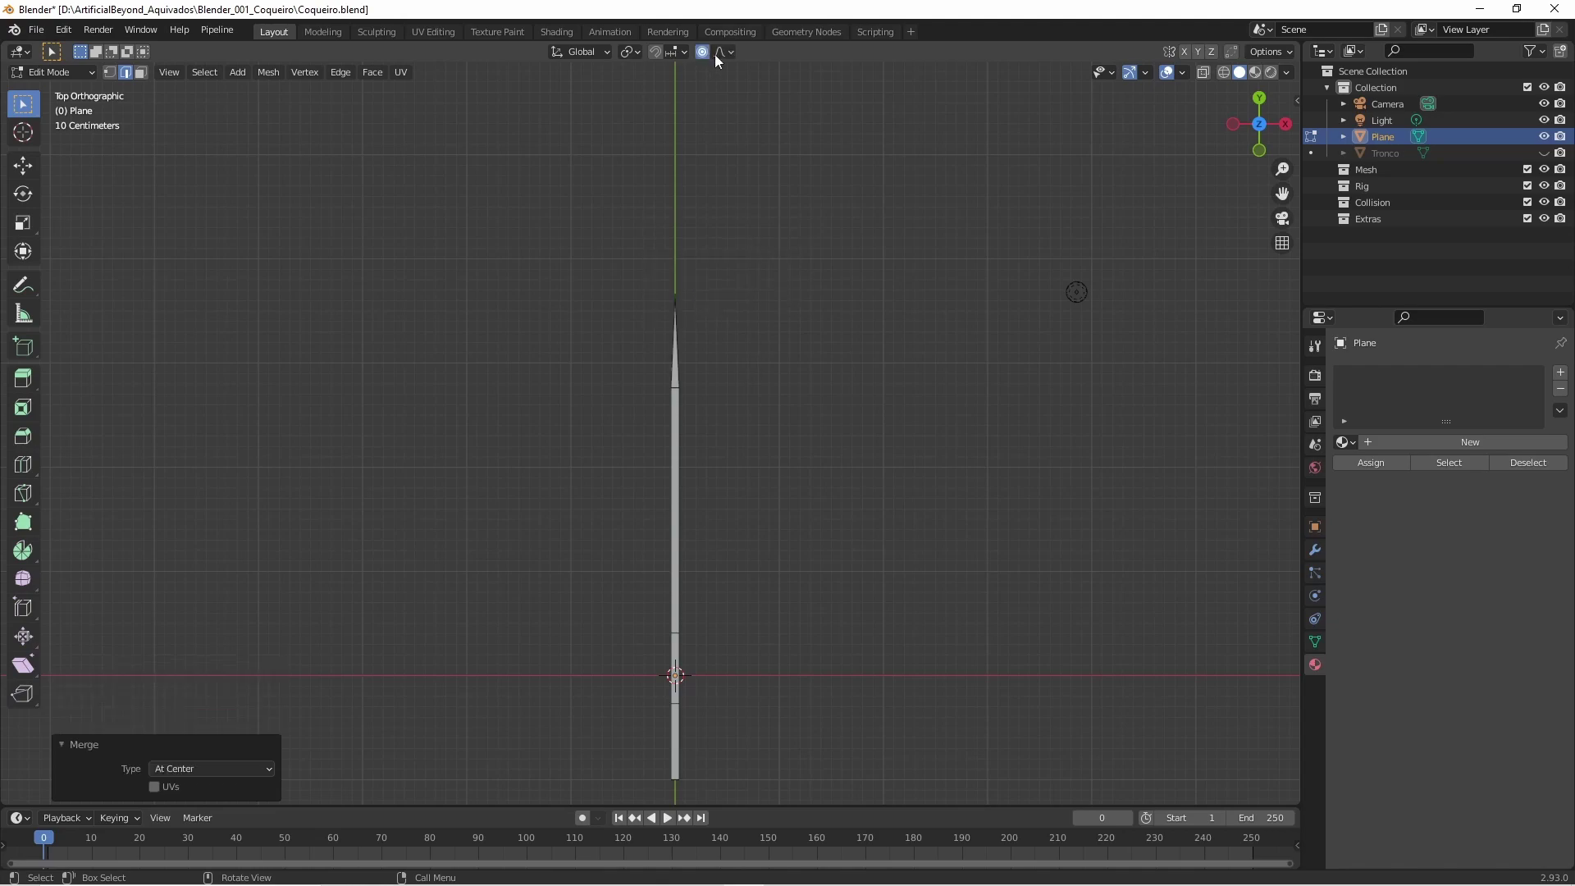
pyautogui.click(687, 174)
# Add centred loop cuts across the strip.
pyautogui.hotkey('ctrl', 'r')
pyautogui.scroll(2, 679, 534)
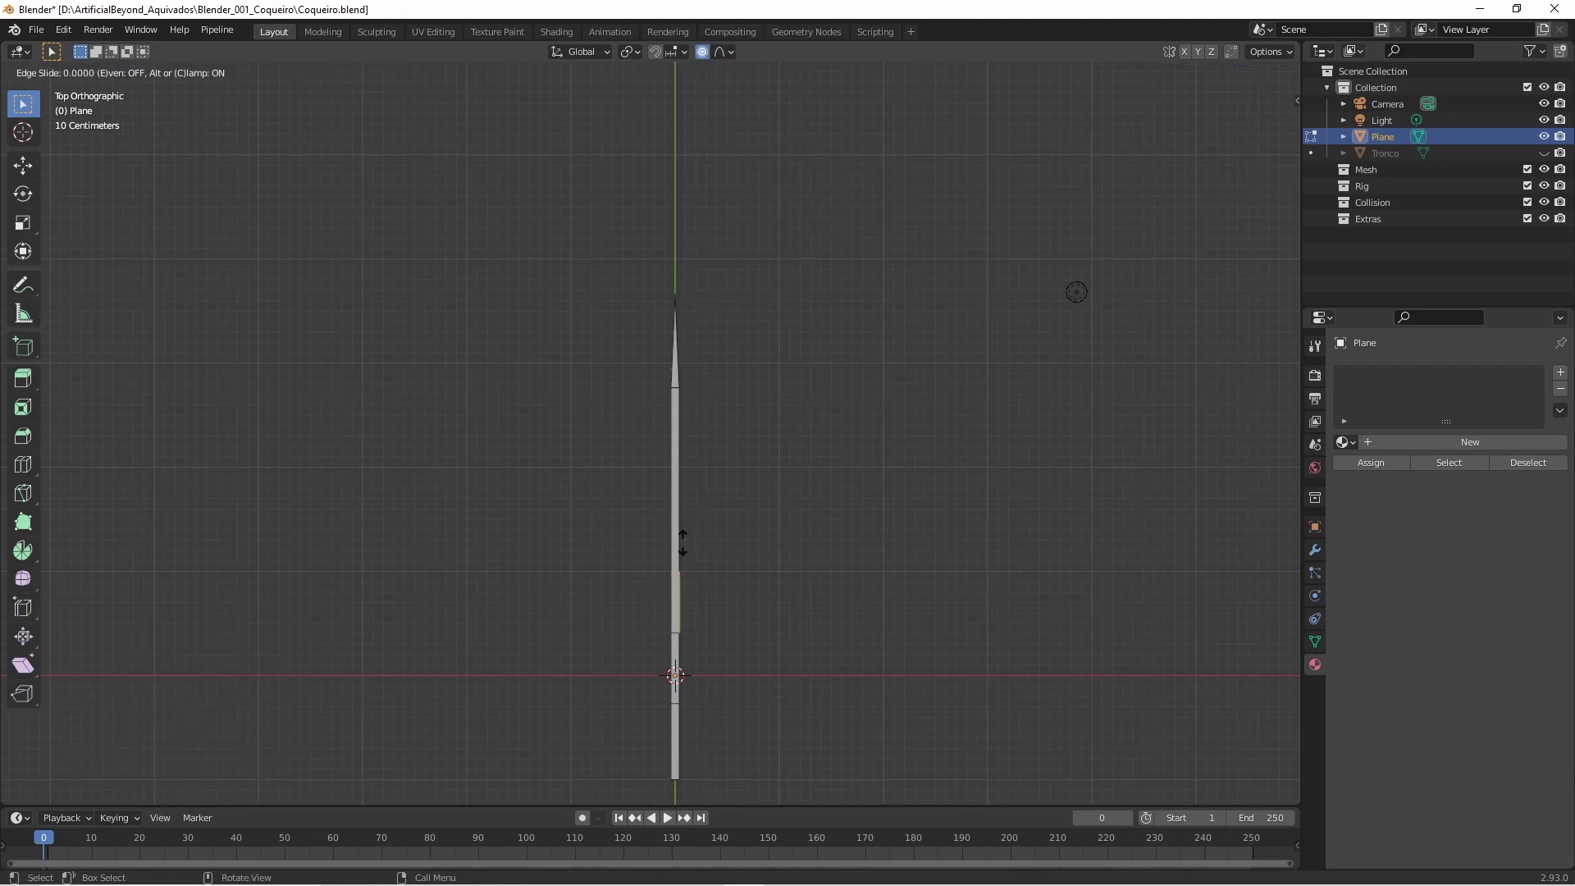
pyautogui.click(679, 534)
pyautogui.rightClick(687, 672)
pyautogui.scroll(-4, 792, 626)
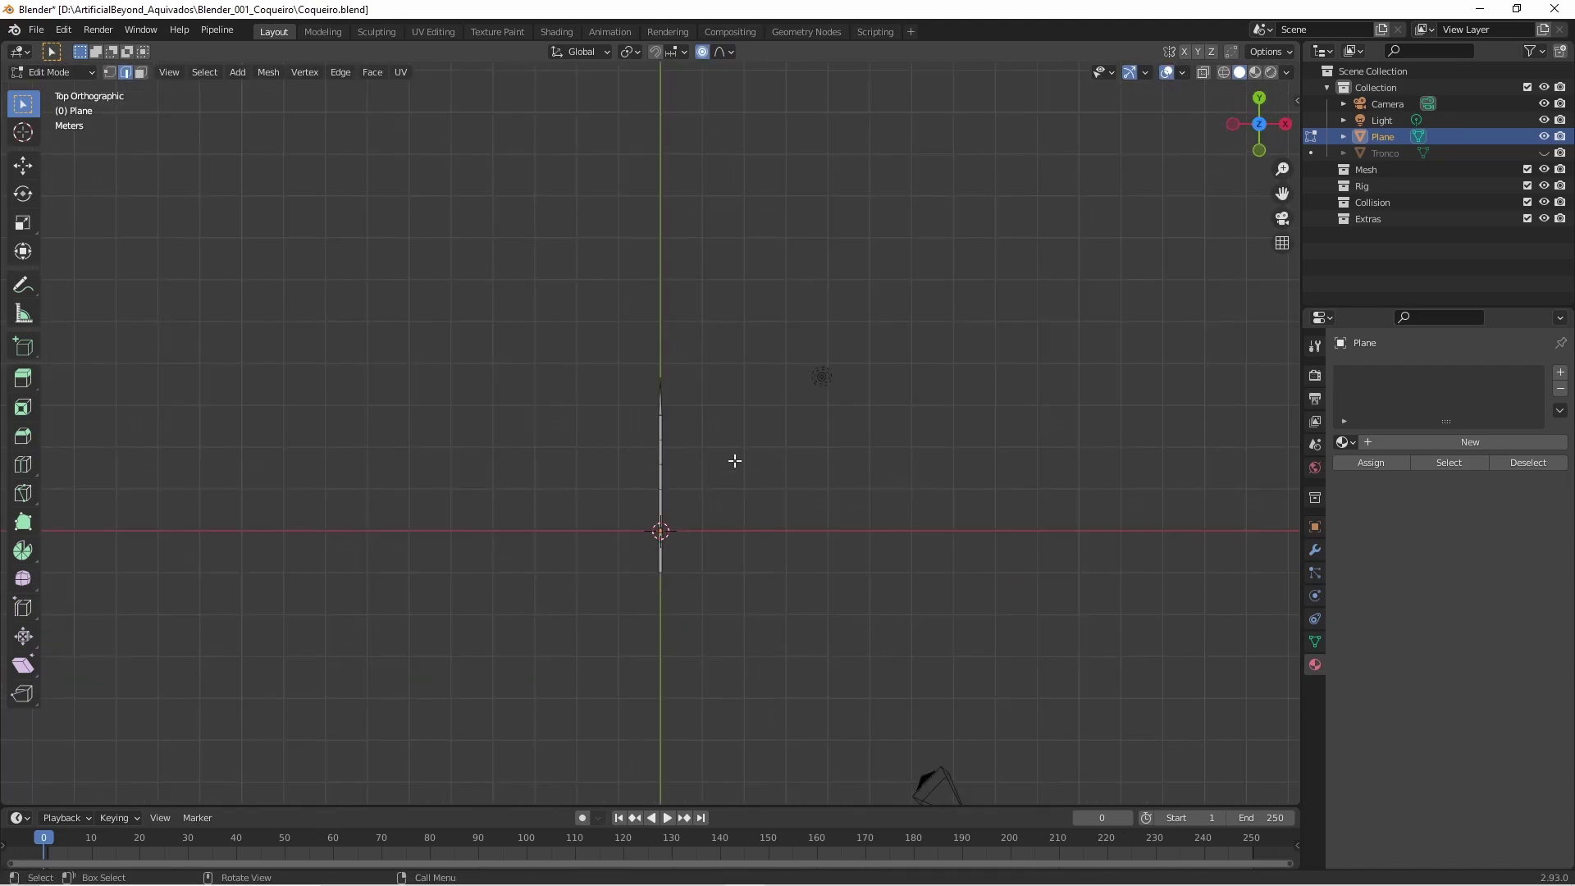
# Widen the strip with proportional scaling, checking the shape from top view.
pyautogui.press('s')
pyautogui.scroll(10, 754, 627)
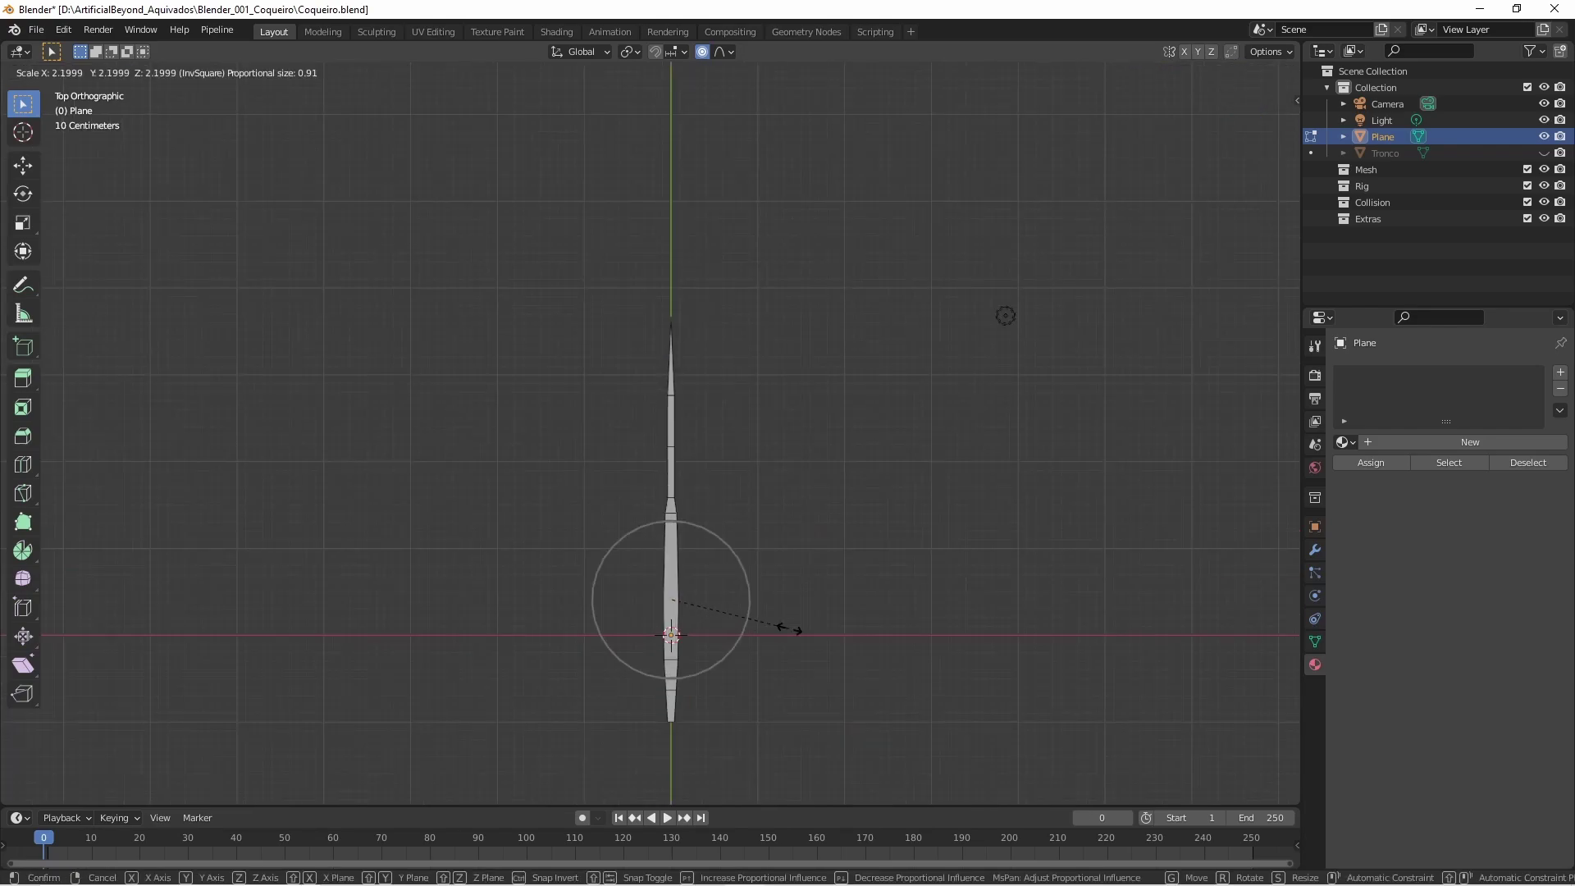
pyautogui.click(997, 646)
pyautogui.moveTo(997, 647)
pyautogui.mouseDown(button='middle')
pyautogui.moveTo(868, 489)
pyautogui.moveTo(809, 552)
pyautogui.mouseUp(button='middle')
pyautogui.press('KP_7')
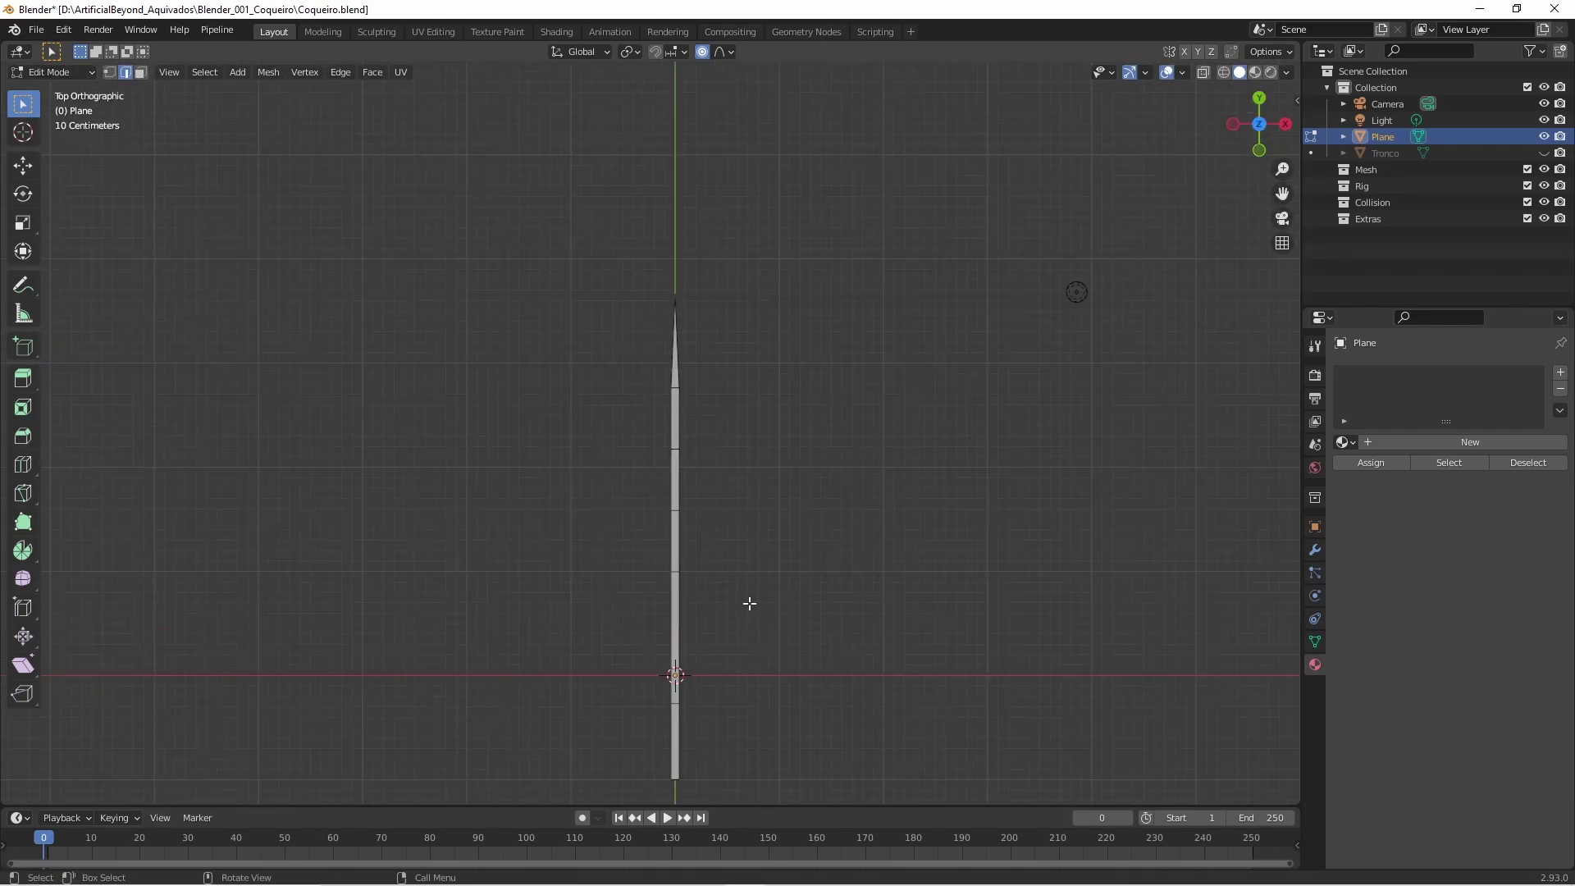
pyautogui.press('s')
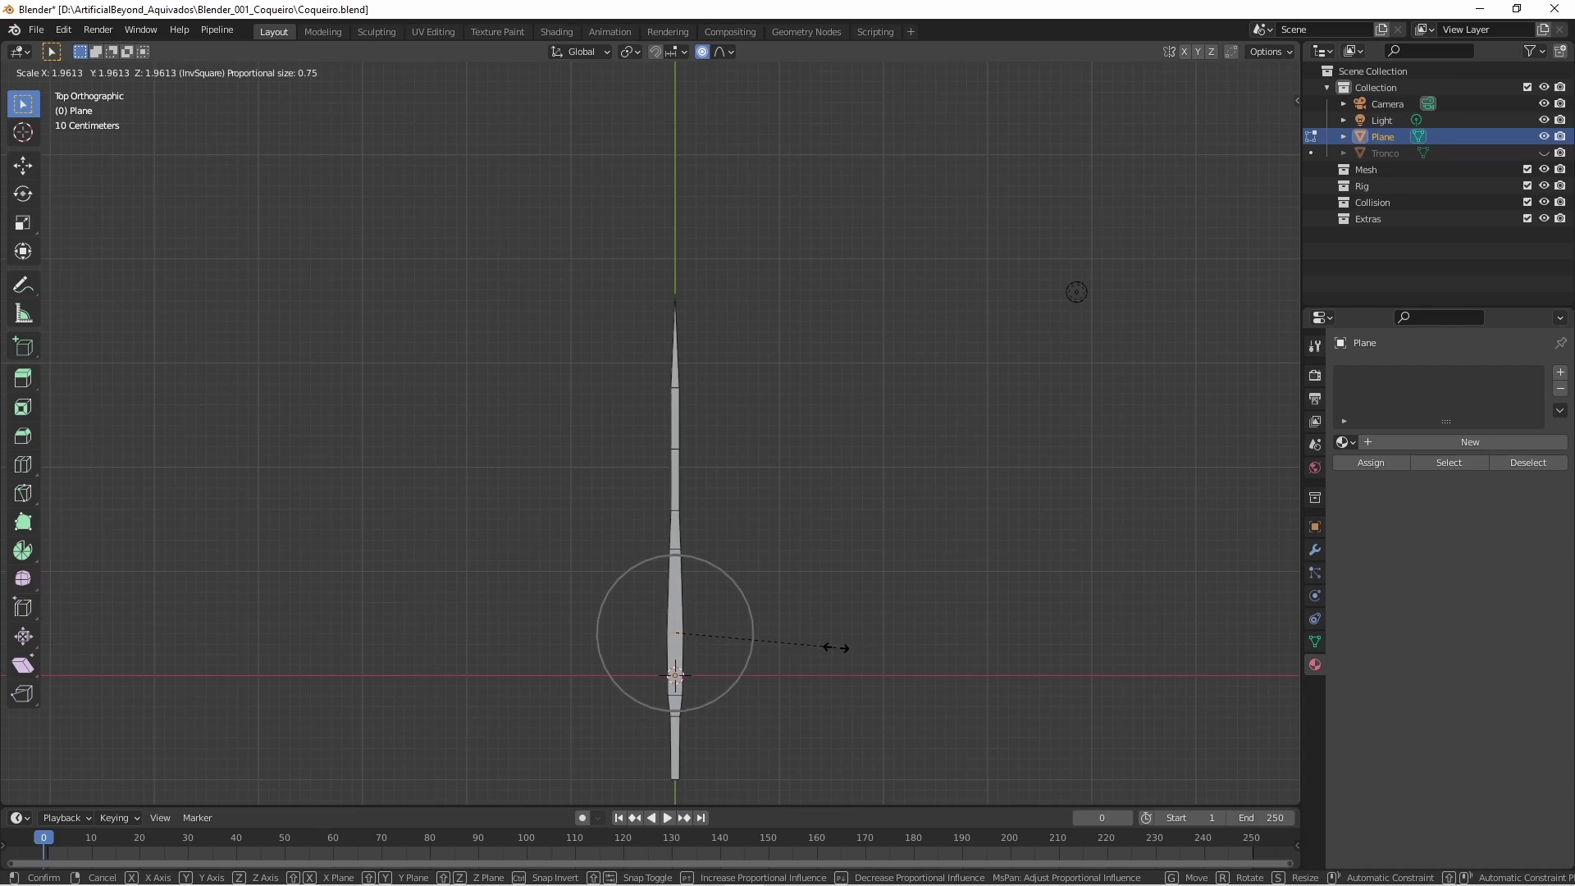
pyautogui.click(837, 649)
# Widen the strip's middle and upper vertices into a diamond-shaped blade.
pyautogui.click(645, 376)
pyautogui.press('s')
pyautogui.rightClick(870, 474)
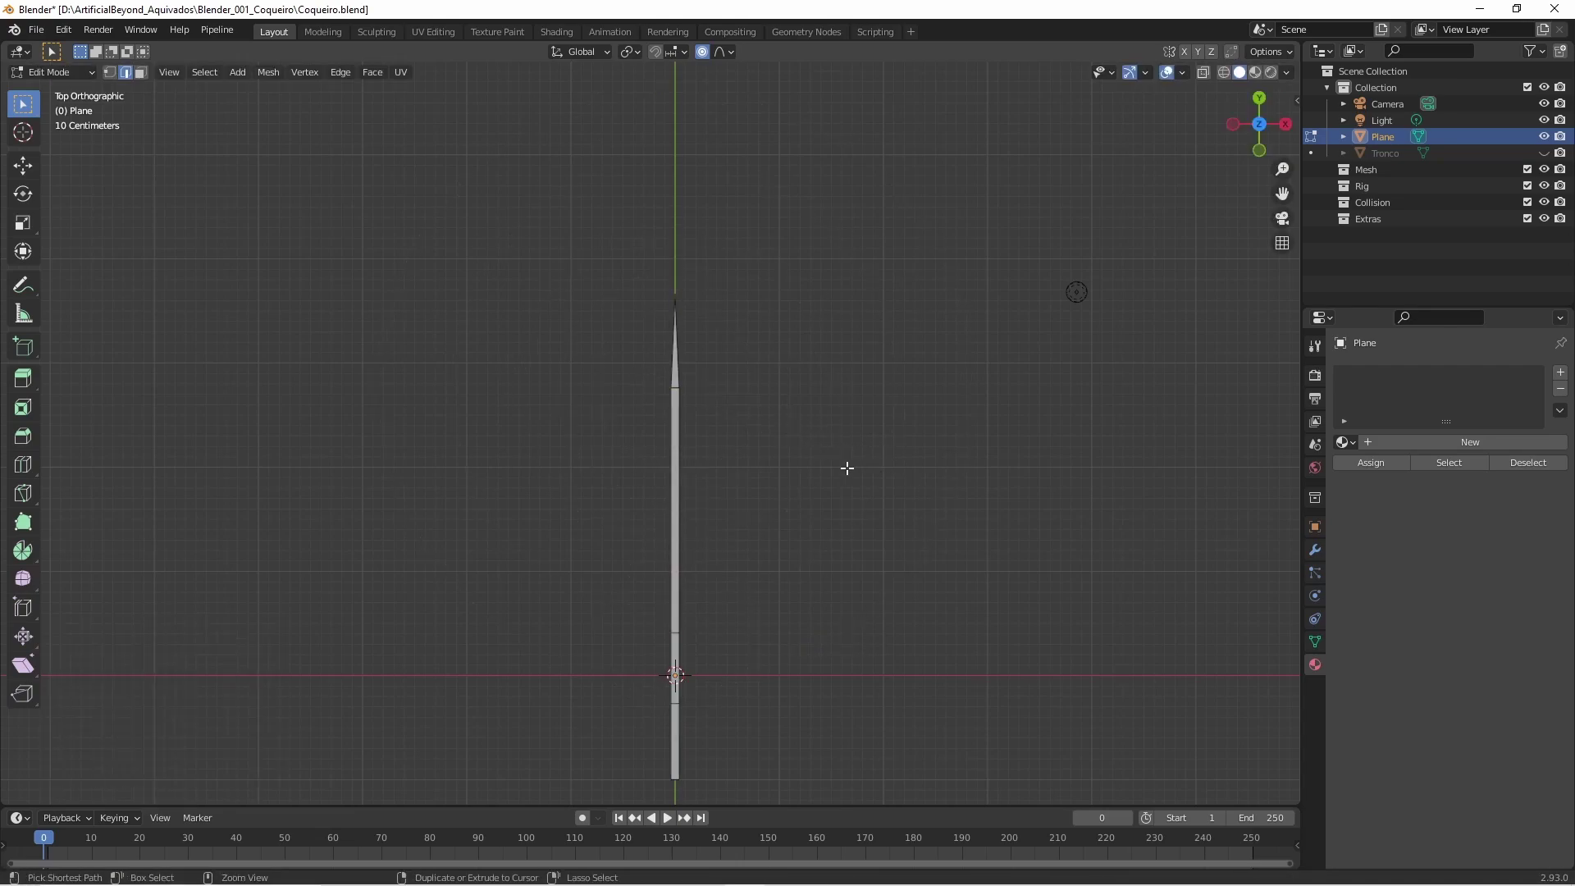
pyautogui.press('s')
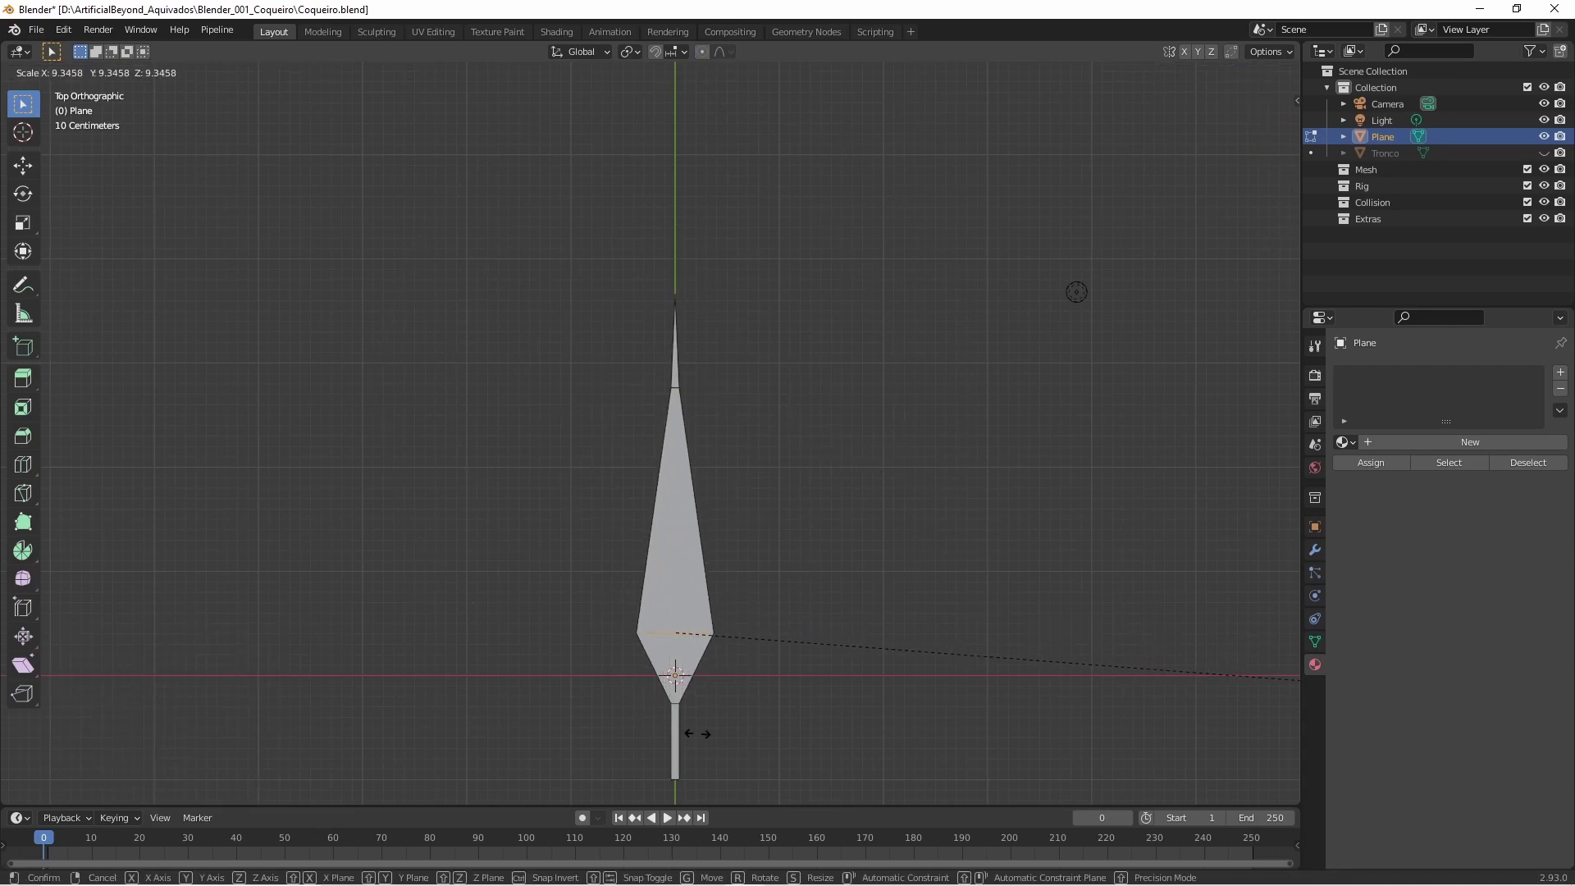
pyautogui.click(693, 728)
pyautogui.press('s')
pyautogui.click(1232, 468)
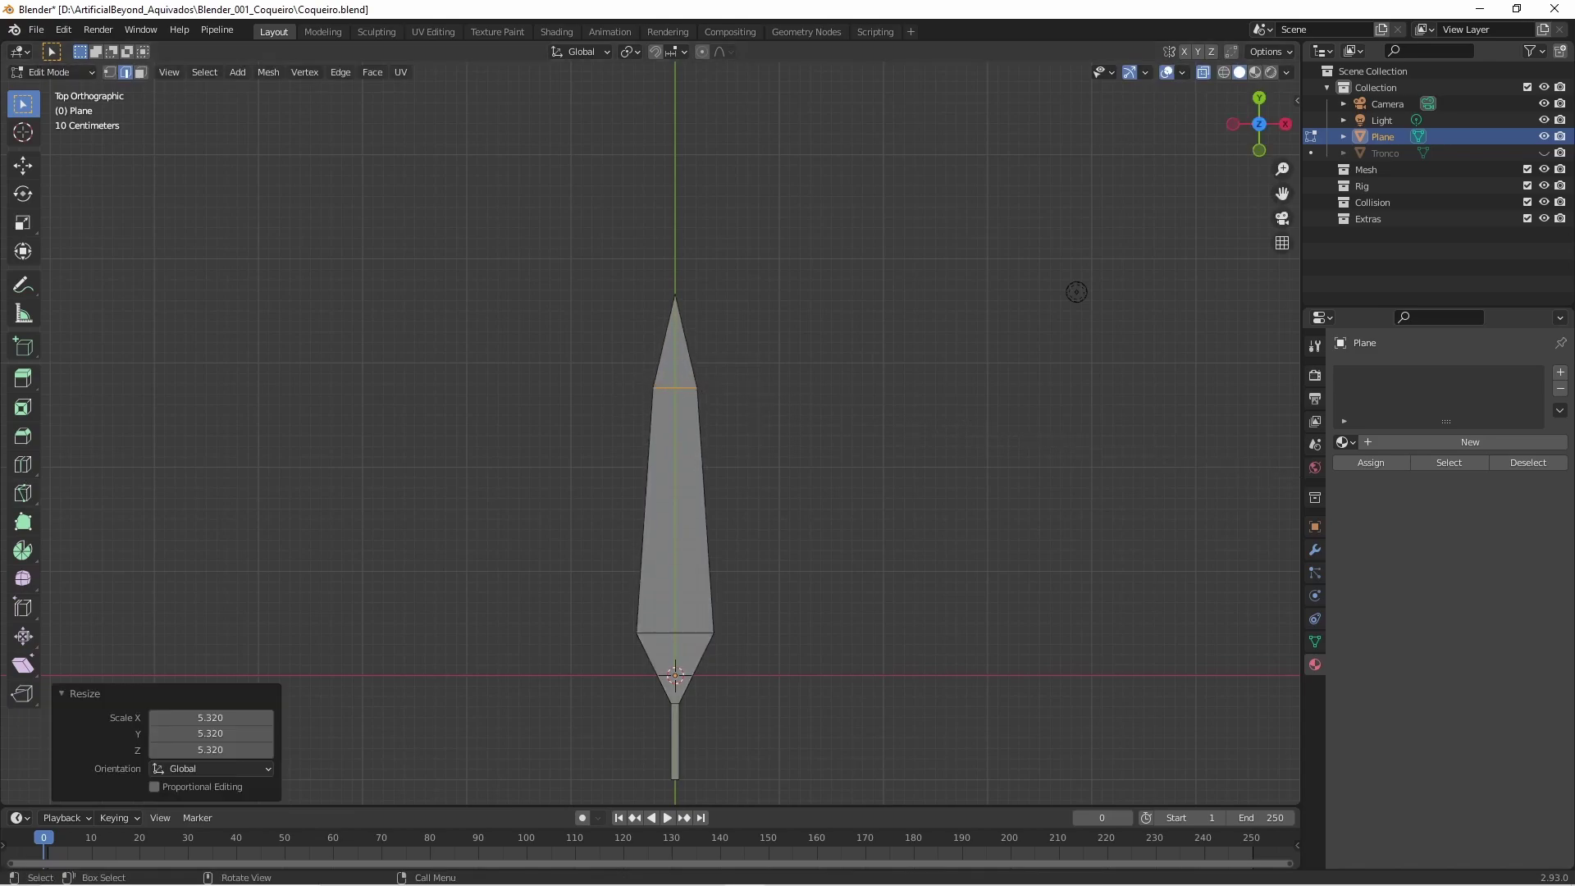
# Merge overlapping leaf vertices by distance.
pyautogui.press('a')
pyautogui.press('m')
pyautogui.press('b')
pyautogui.click(795, 583)
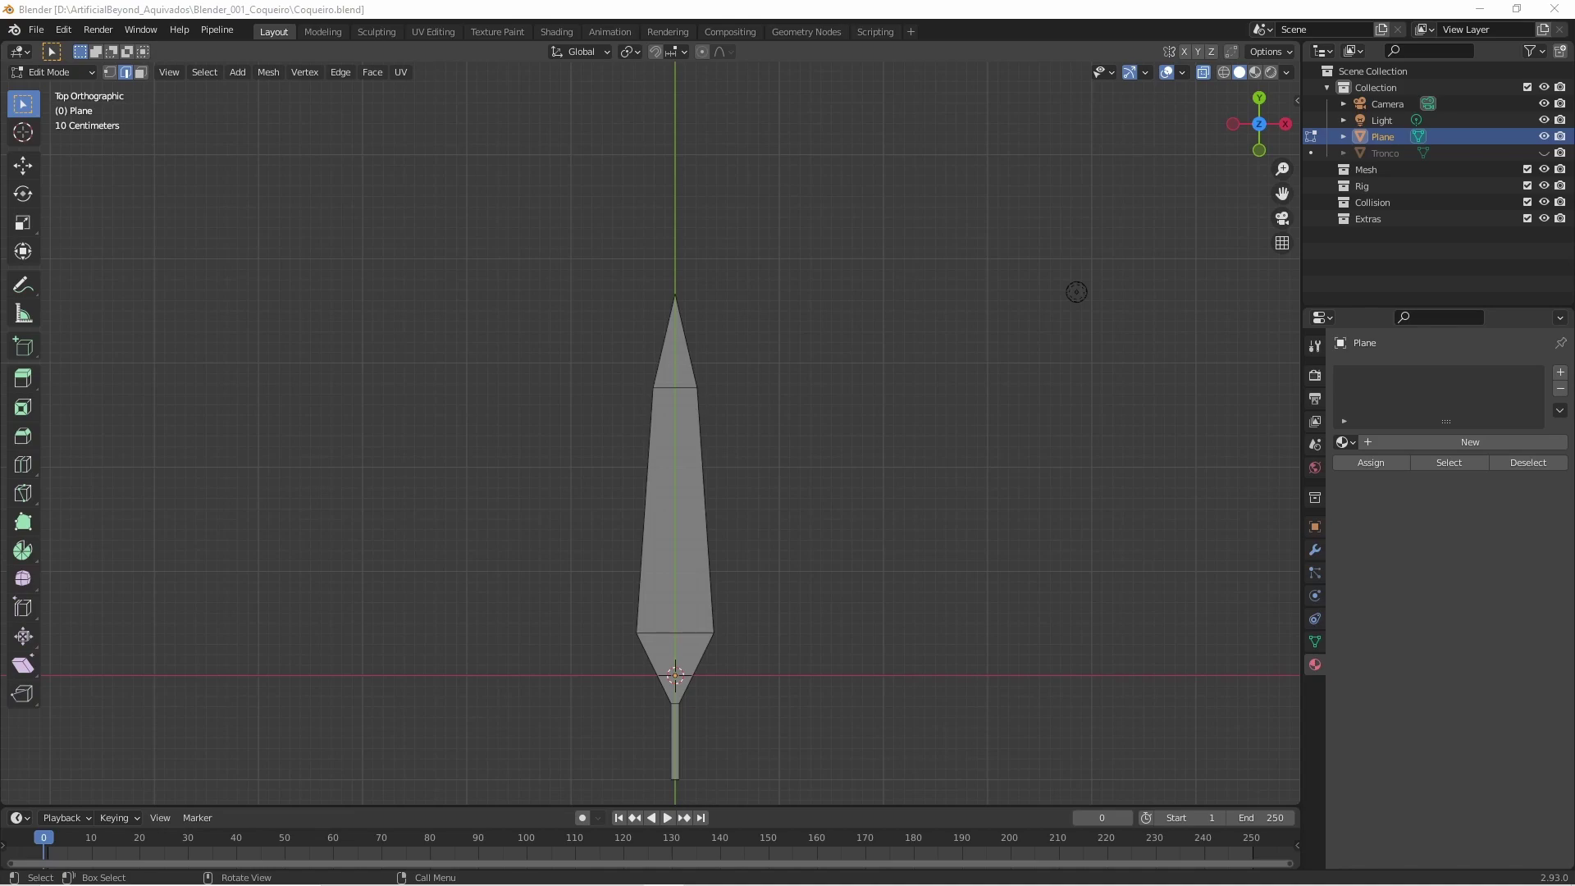
# Shorten the stem and resize its end.
pyautogui.press('s')
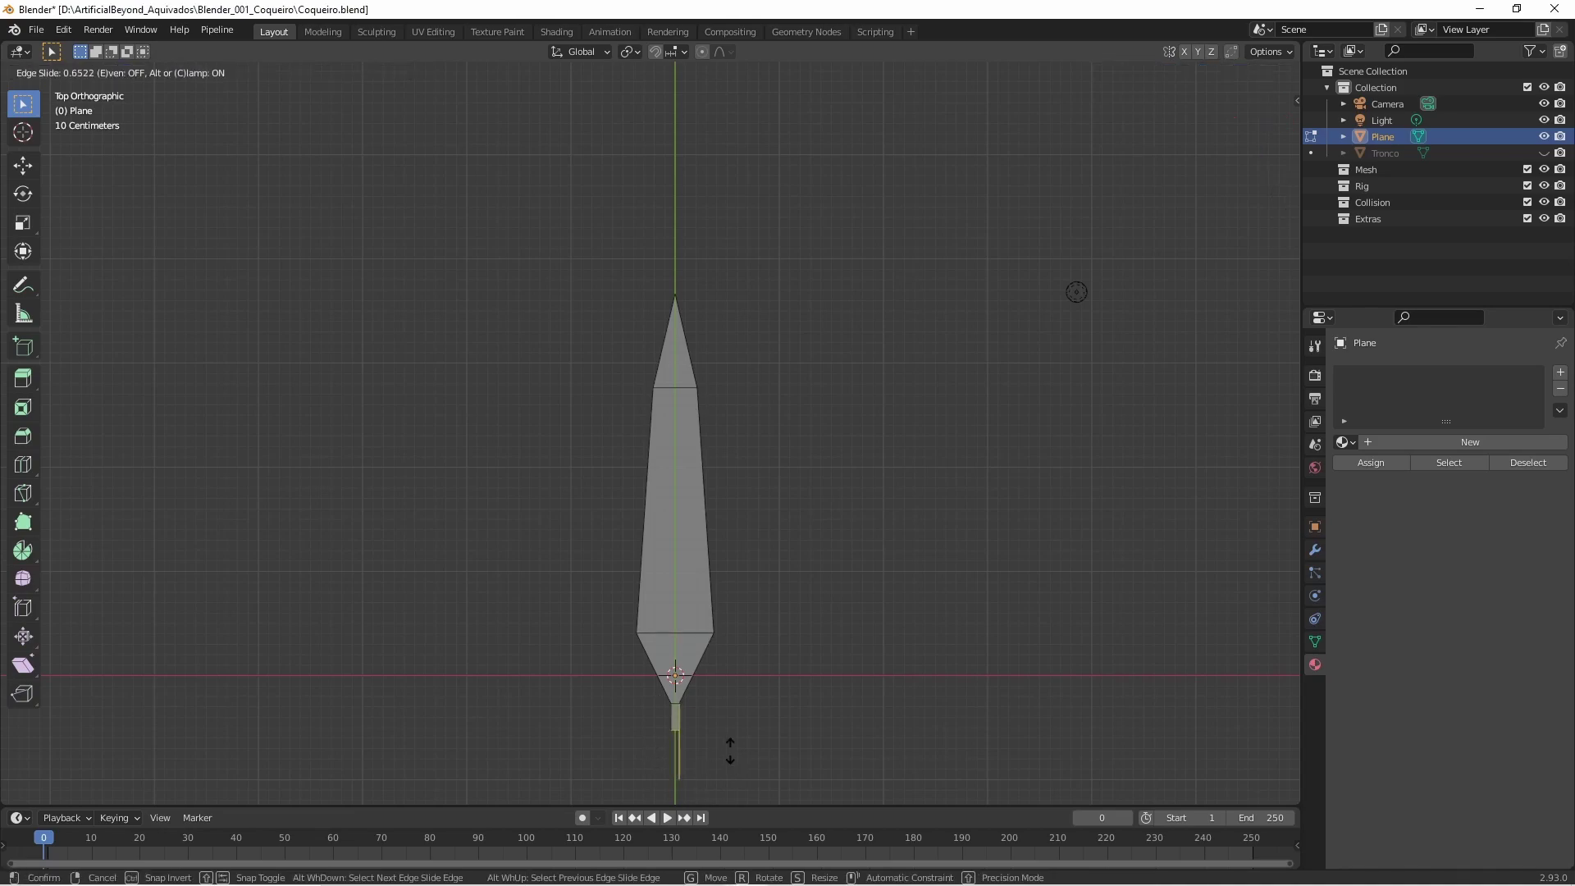
pyautogui.click(728, 745)
pyautogui.press('s')
pyautogui.click(650, 657)
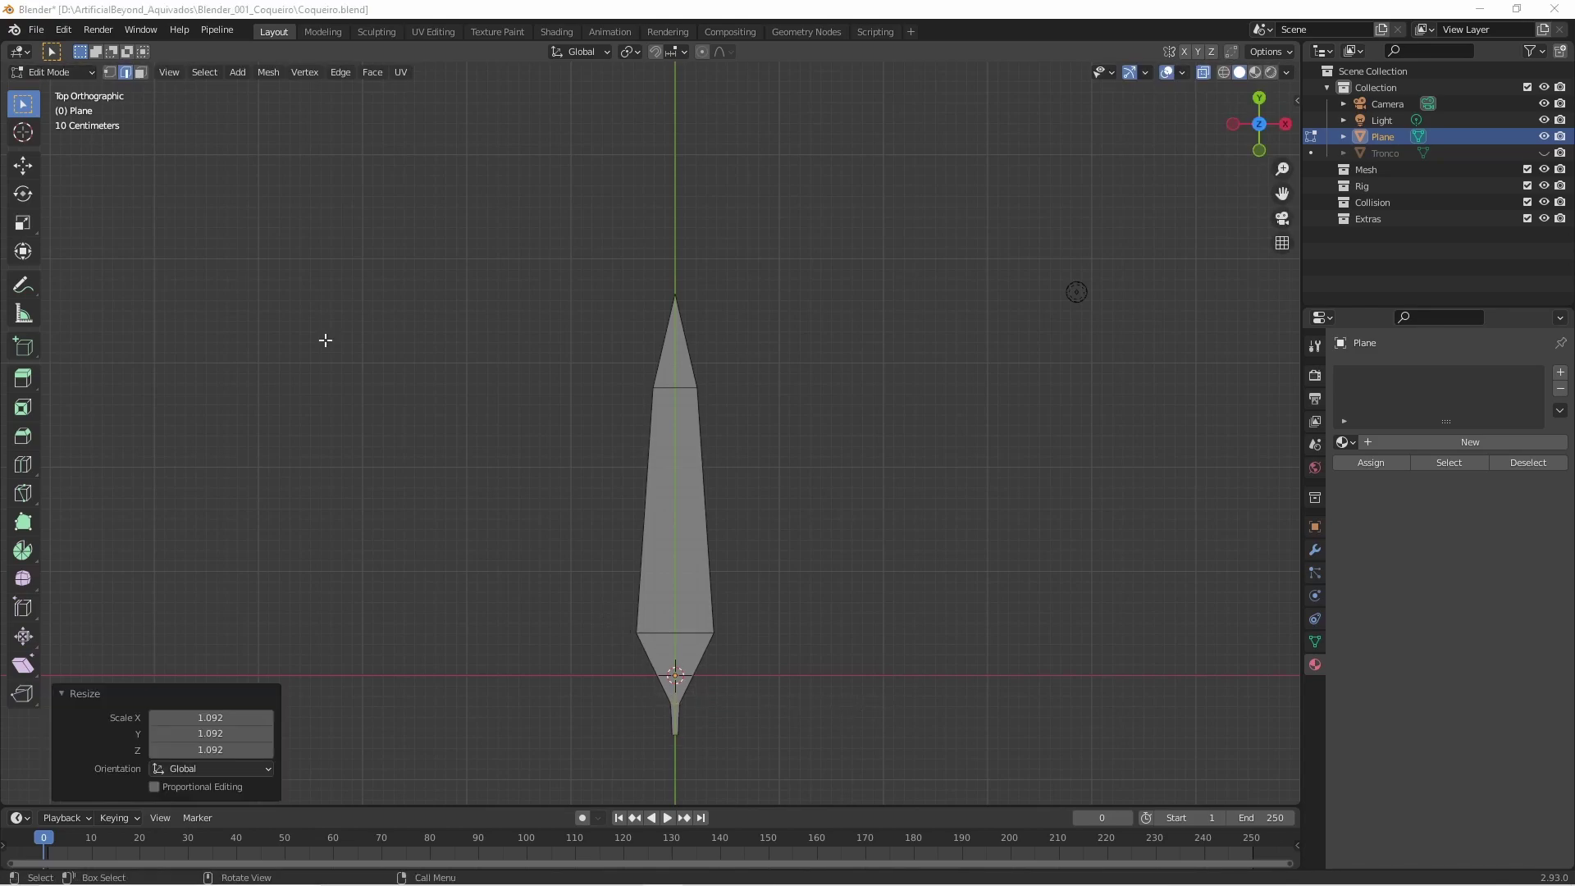
# Add three evenly spaced loops across the blade and widen the middle one.
pyautogui.hotkey('ctrl', 'r')
pyautogui.click(667, 557)
pyautogui.rightClick(648, 556)
pyautogui.keyDown('alt'); pyautogui.click(656, 510); pyautogui.keyUp('alt')
pyautogui.press('s')
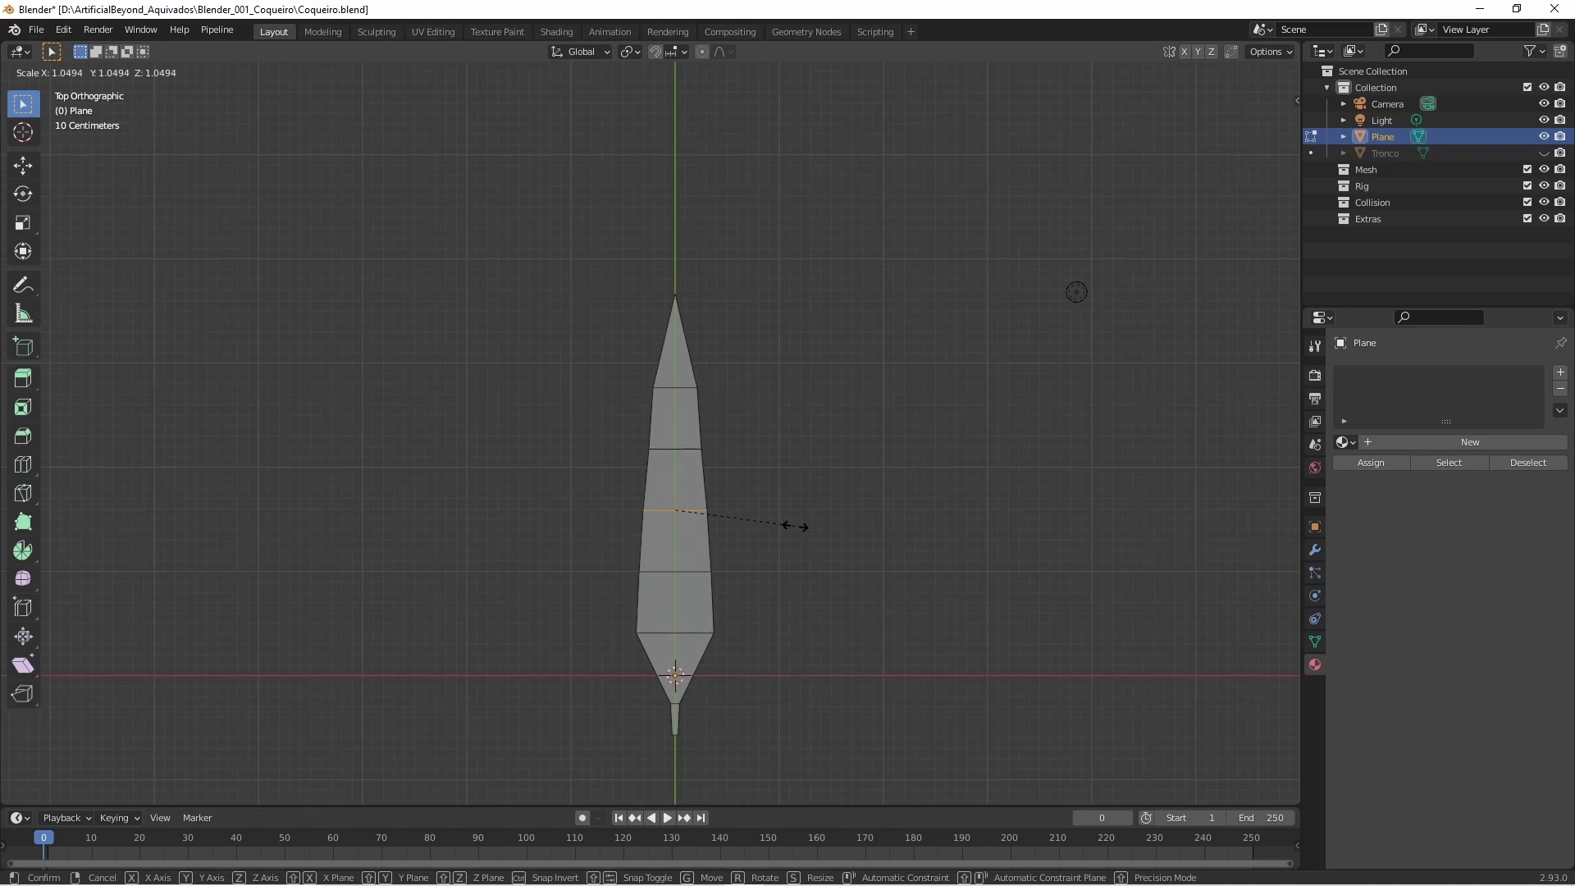
pyautogui.click(772, 493)
pyautogui.click(767, 443)
pyautogui.press('s')
pyautogui.press('Escape')
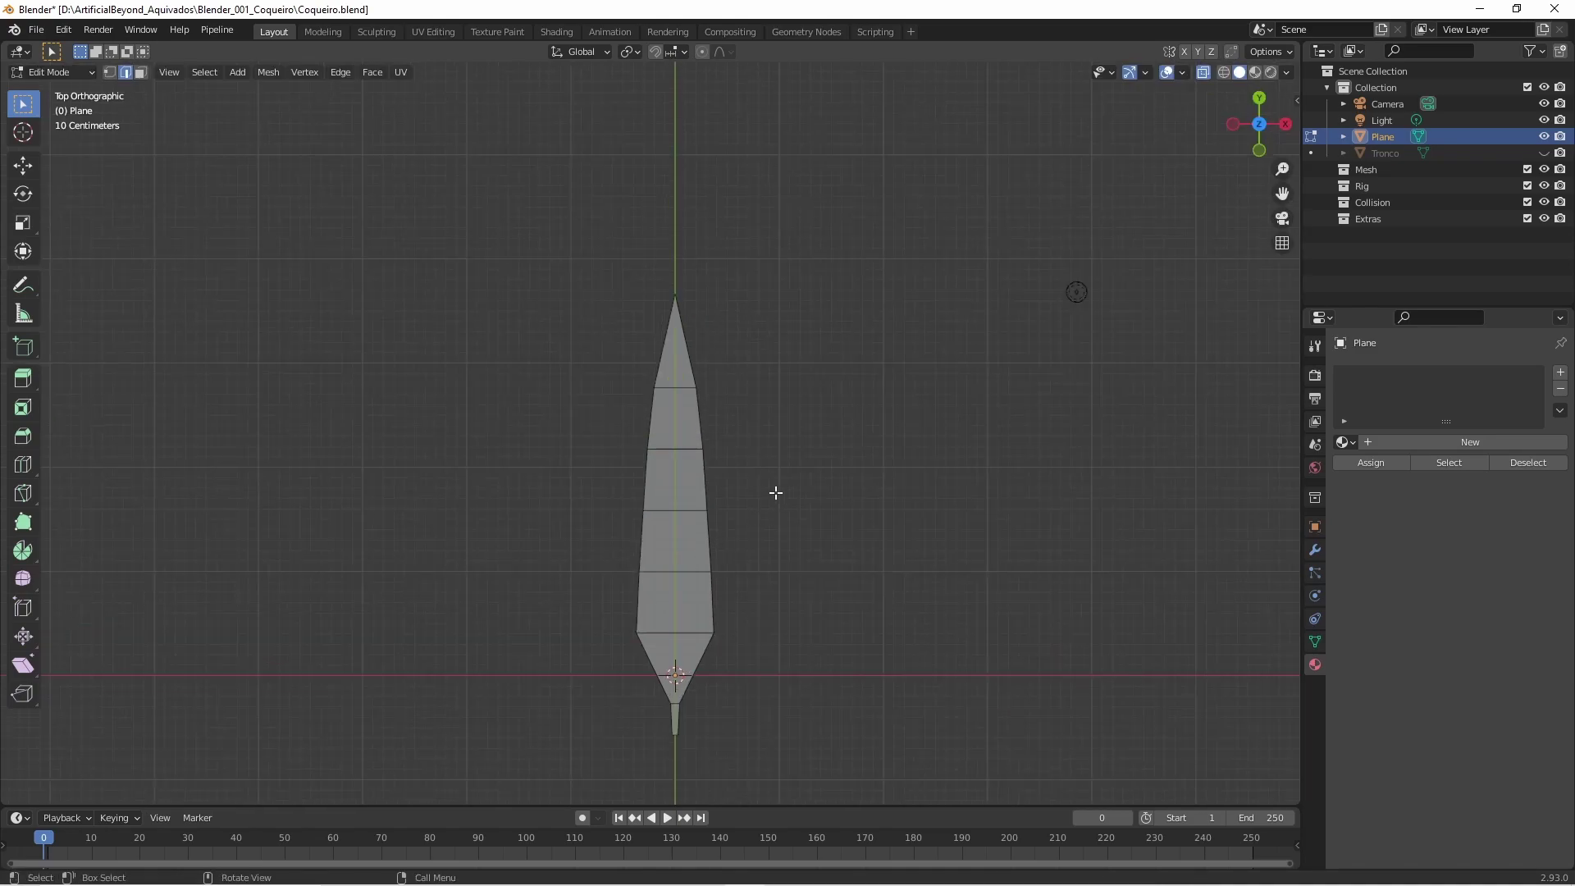
# Save the Coqueiro.blend file.
pyautogui.hotkey('ctrl', 's')
pyautogui.scroll(-1, 748, 402)
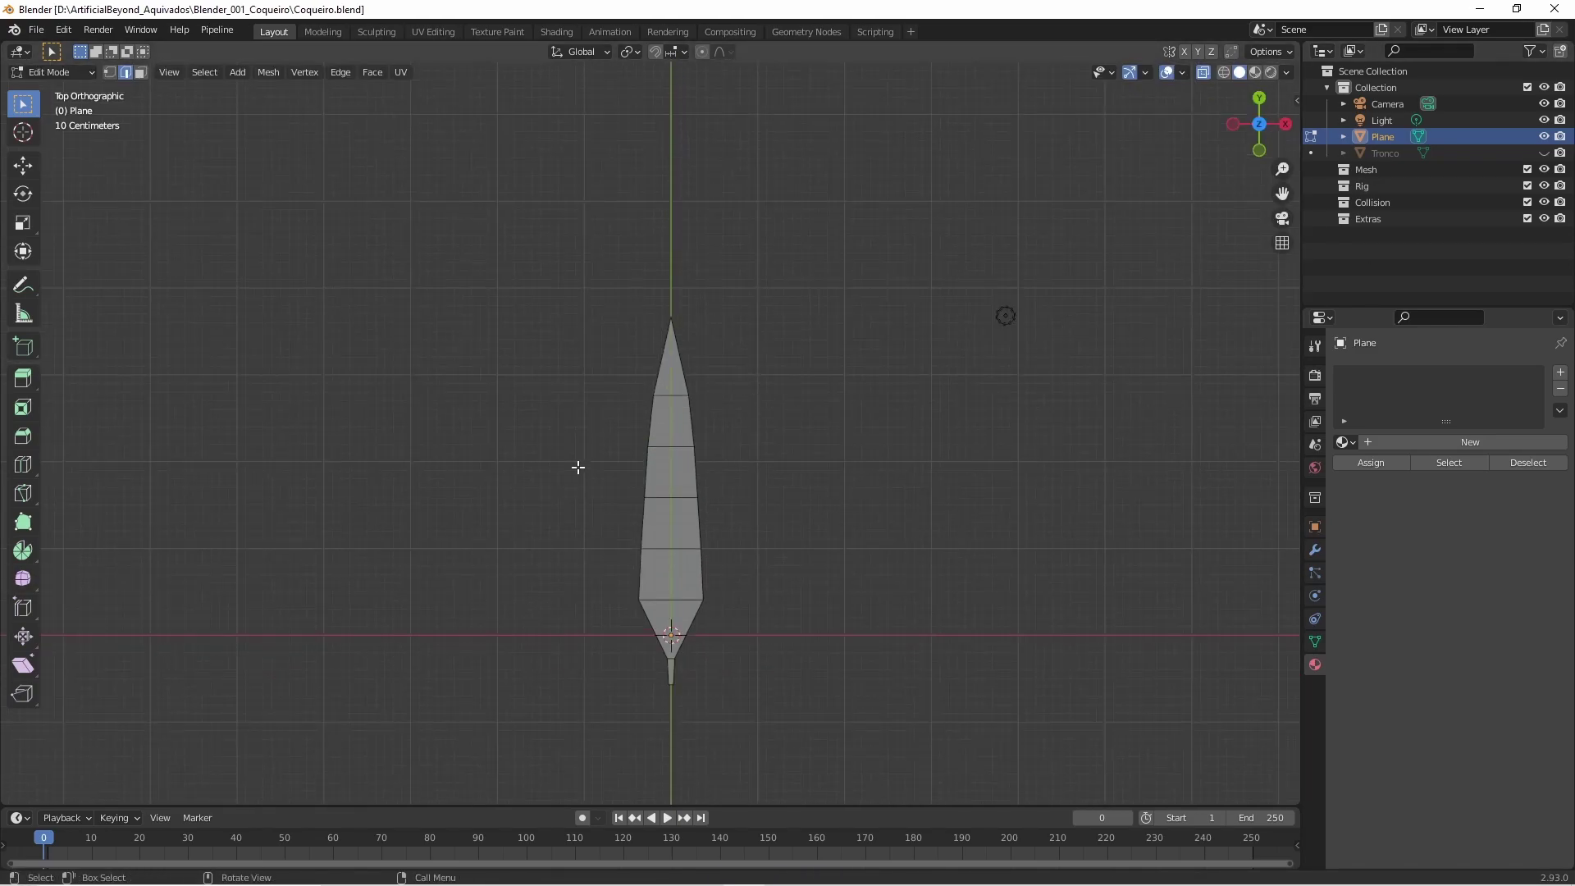
pyautogui.scroll(2, 577, 468)
# Narrow the bottom of the stem and leave mesh editing.
pyautogui.click(668, 597)
pyautogui.press('s')
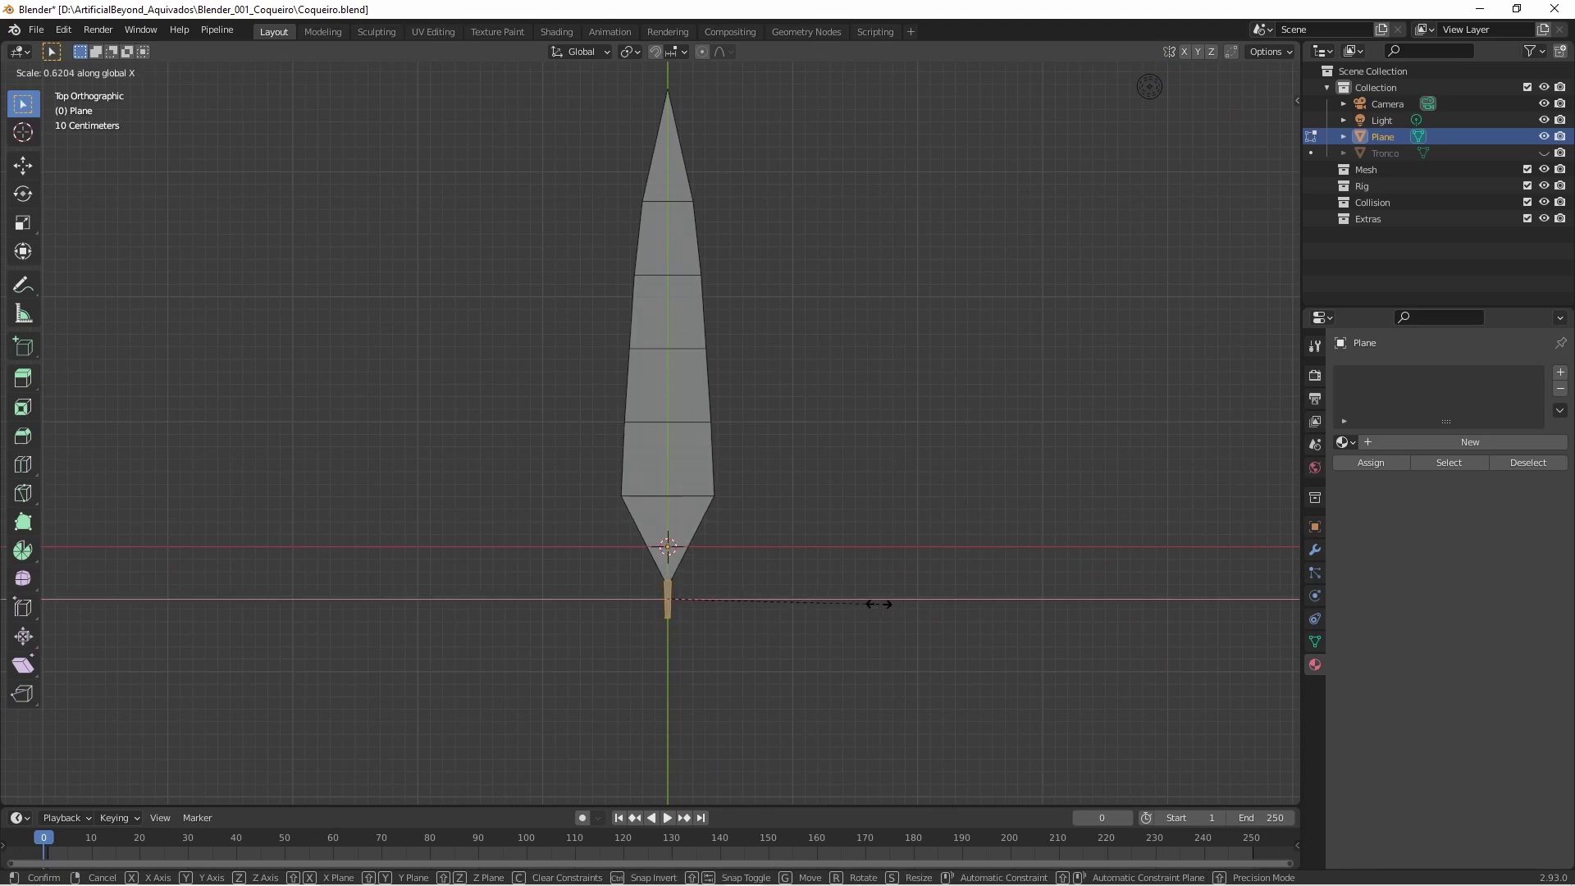
pyautogui.click(879, 601)
pyautogui.press('Tab')
pyautogui.press('Tab')
# Add a centre loop along the leaf's length.
pyautogui.scroll(1, 650, 523)
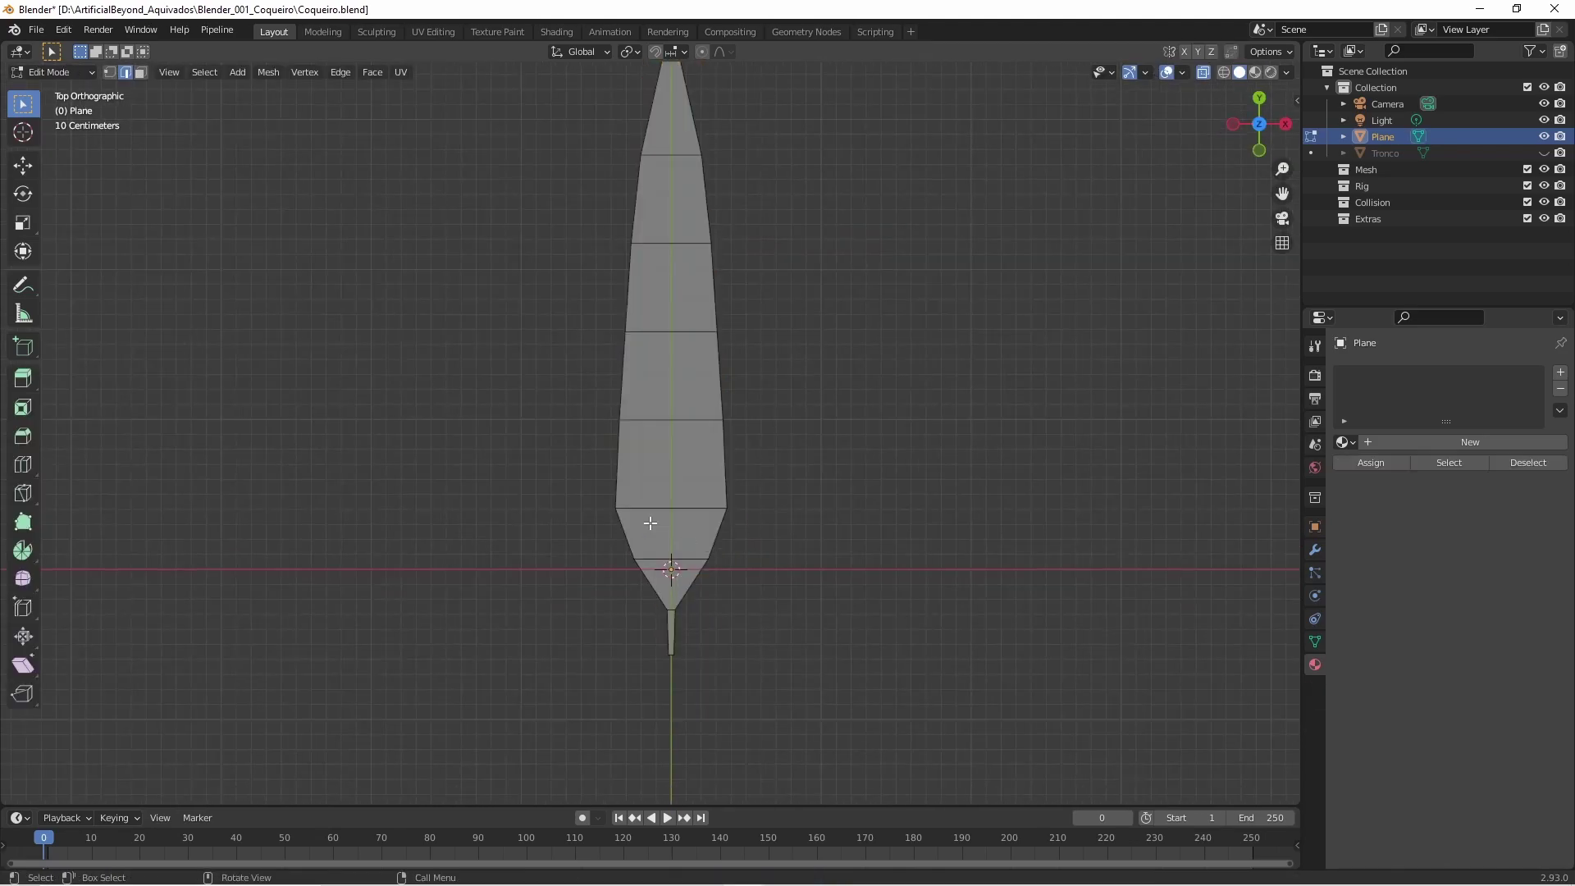
pyautogui.scroll(-2, 704, 618)
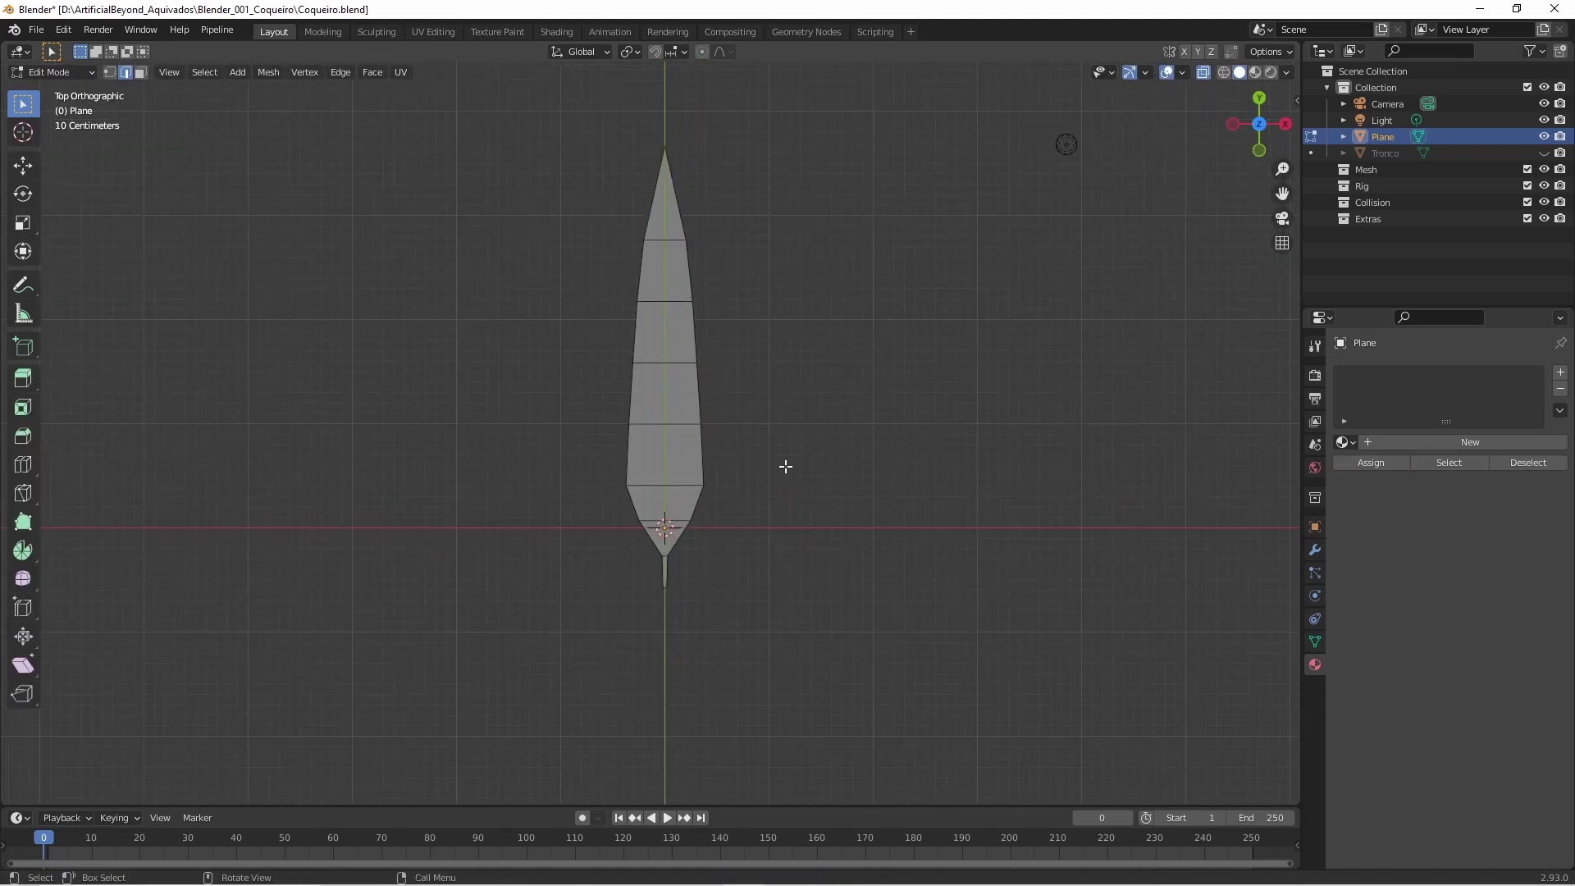
pyautogui.click(659, 455)
pyautogui.scroll(1, 699, 172)
pyautogui.press('Escape')
pyautogui.keyDown('shift'); pyautogui.scroll(4, 138, 472); pyautogui.keyUp('shift')
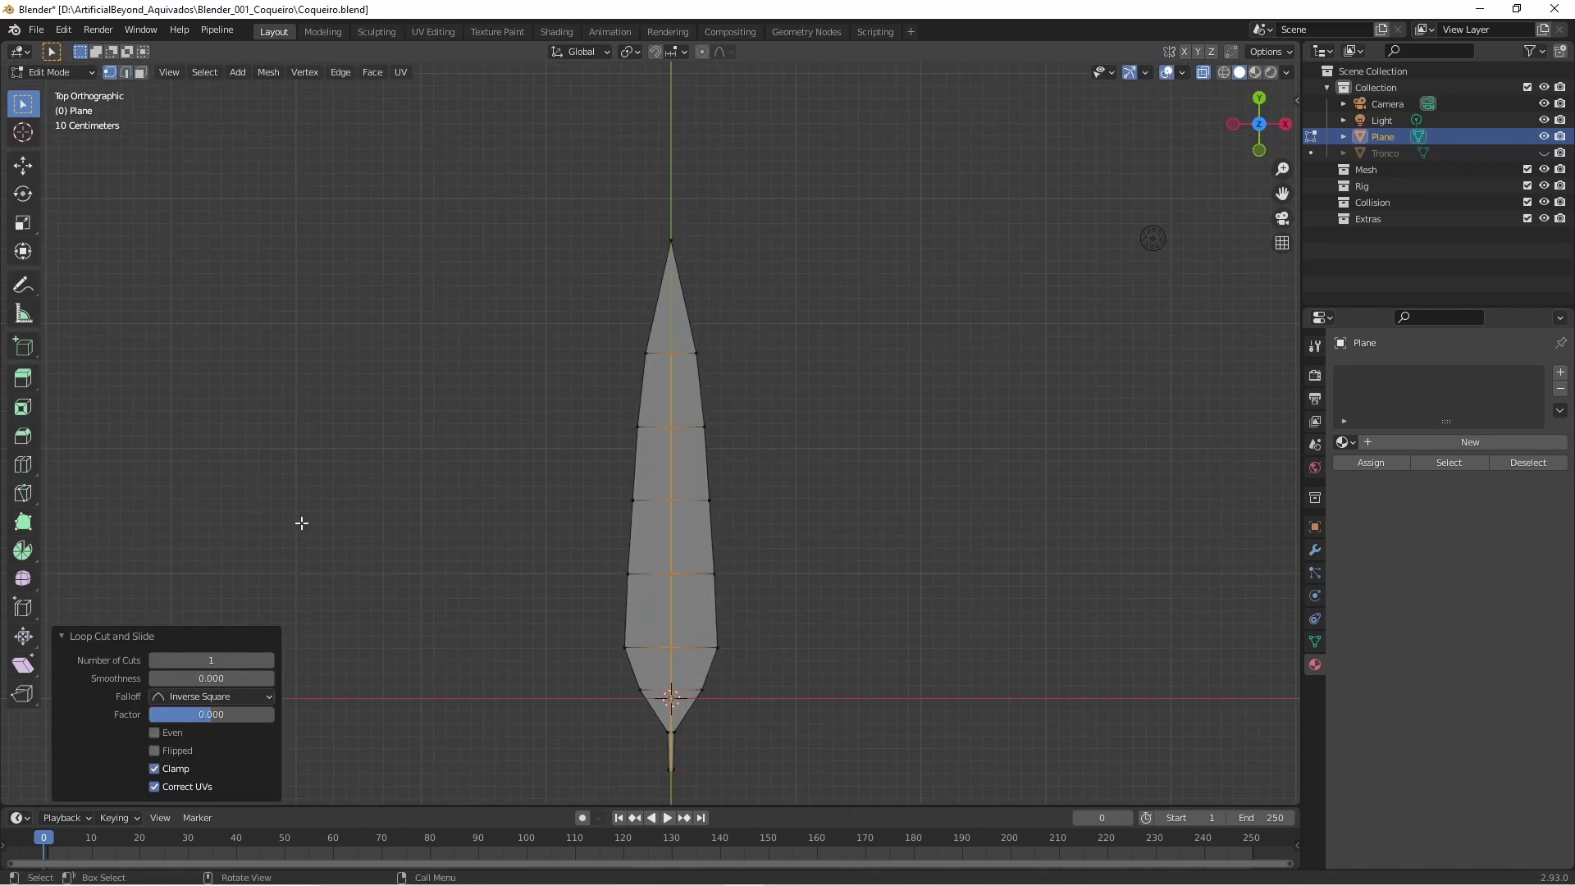
# Merge duplicate vertices by distance, then deselect the leaf.
pyautogui.press('Escape')
pyautogui.press('a')
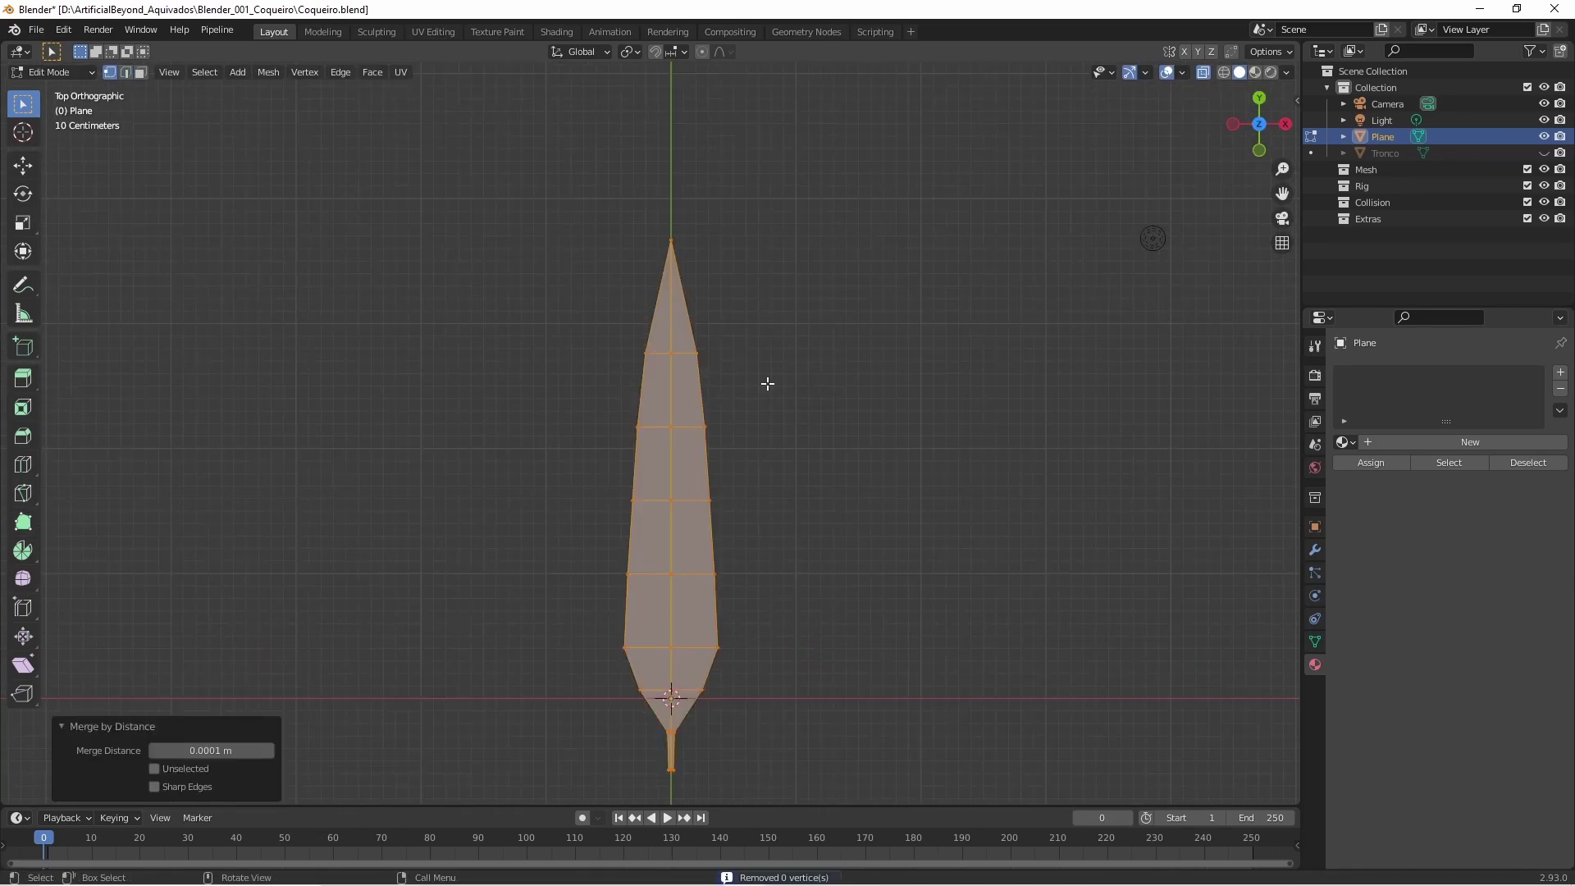
pyautogui.hotkey('alt', 'a')
pyautogui.moveTo(781, 524)
pyautogui.mouseDown(button='middle')
pyautogui.moveTo(673, 583)
pyautogui.moveTo(812, 523)
pyautogui.mouseUp(button='middle')
# Move the whole leaf slightly along the Z axis.
pyautogui.press('a')
pyautogui.press('g')
pyautogui.press('z')
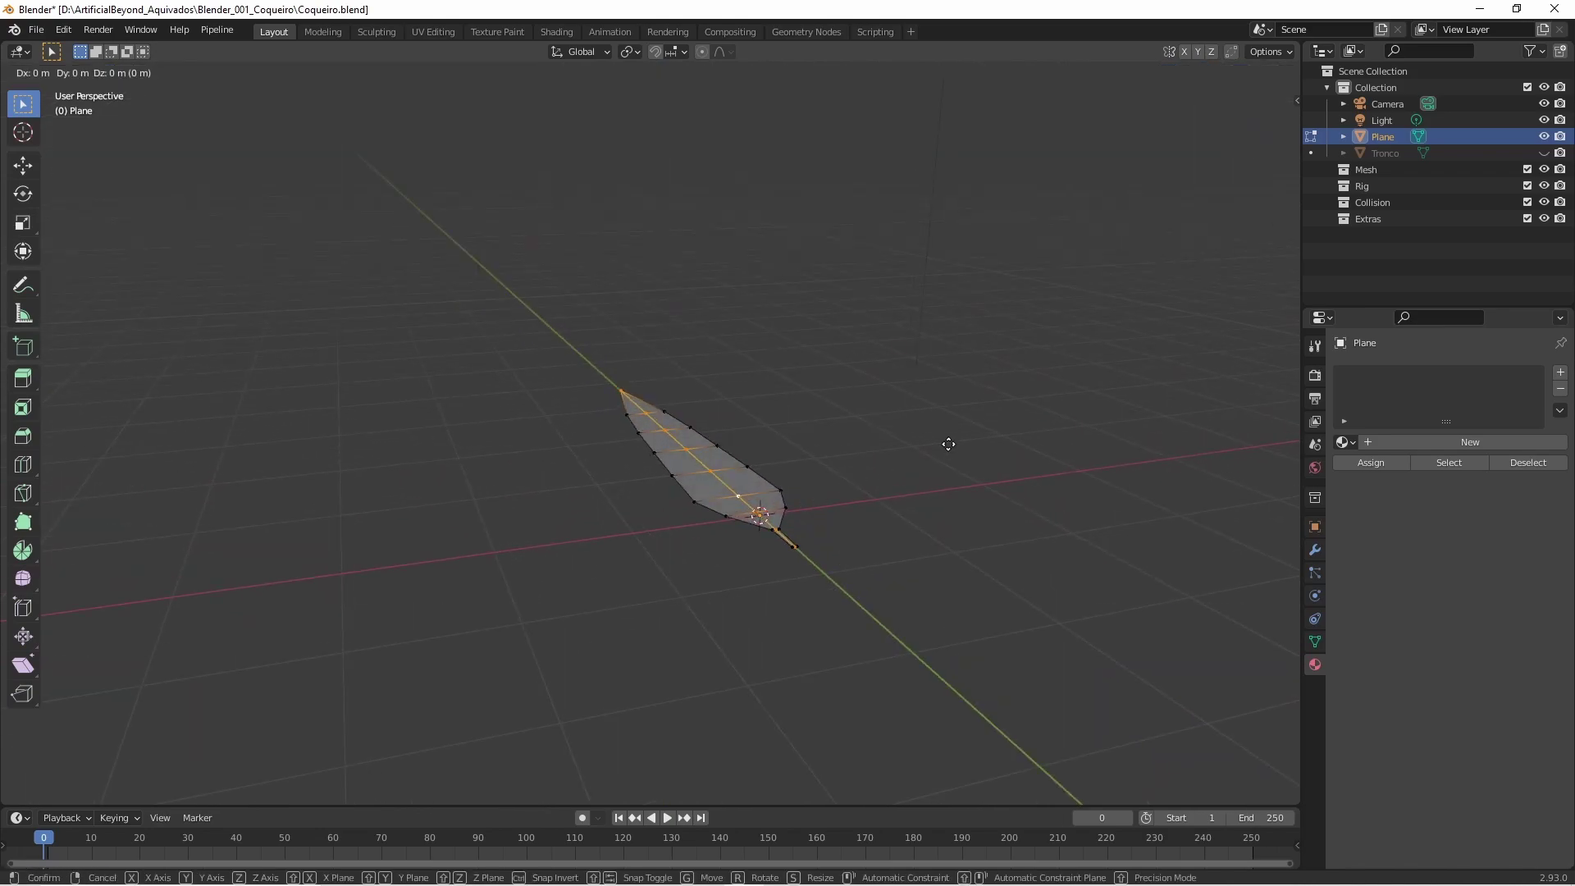
pyautogui.click(942, 447)
pyautogui.moveTo(941, 446)
pyautogui.mouseDown(button='middle')
pyautogui.moveTo(745, 500)
pyautogui.moveTo(992, 489)
pyautogui.moveTo(774, 559)
pyautogui.moveTo(911, 489)
pyautogui.moveTo(858, 517)
pyautogui.moveTo(626, 548)
pyautogui.moveTo(854, 532)
pyautogui.mouseUp(button='middle')
pyautogui.press('g')
pyautogui.press('Escape')
pyautogui.hotkey('alt', 'a')
# With proportional editing, droop the leaf's tip half downward along Z.
pyautogui.click(720, 51)
pyautogui.press('o')
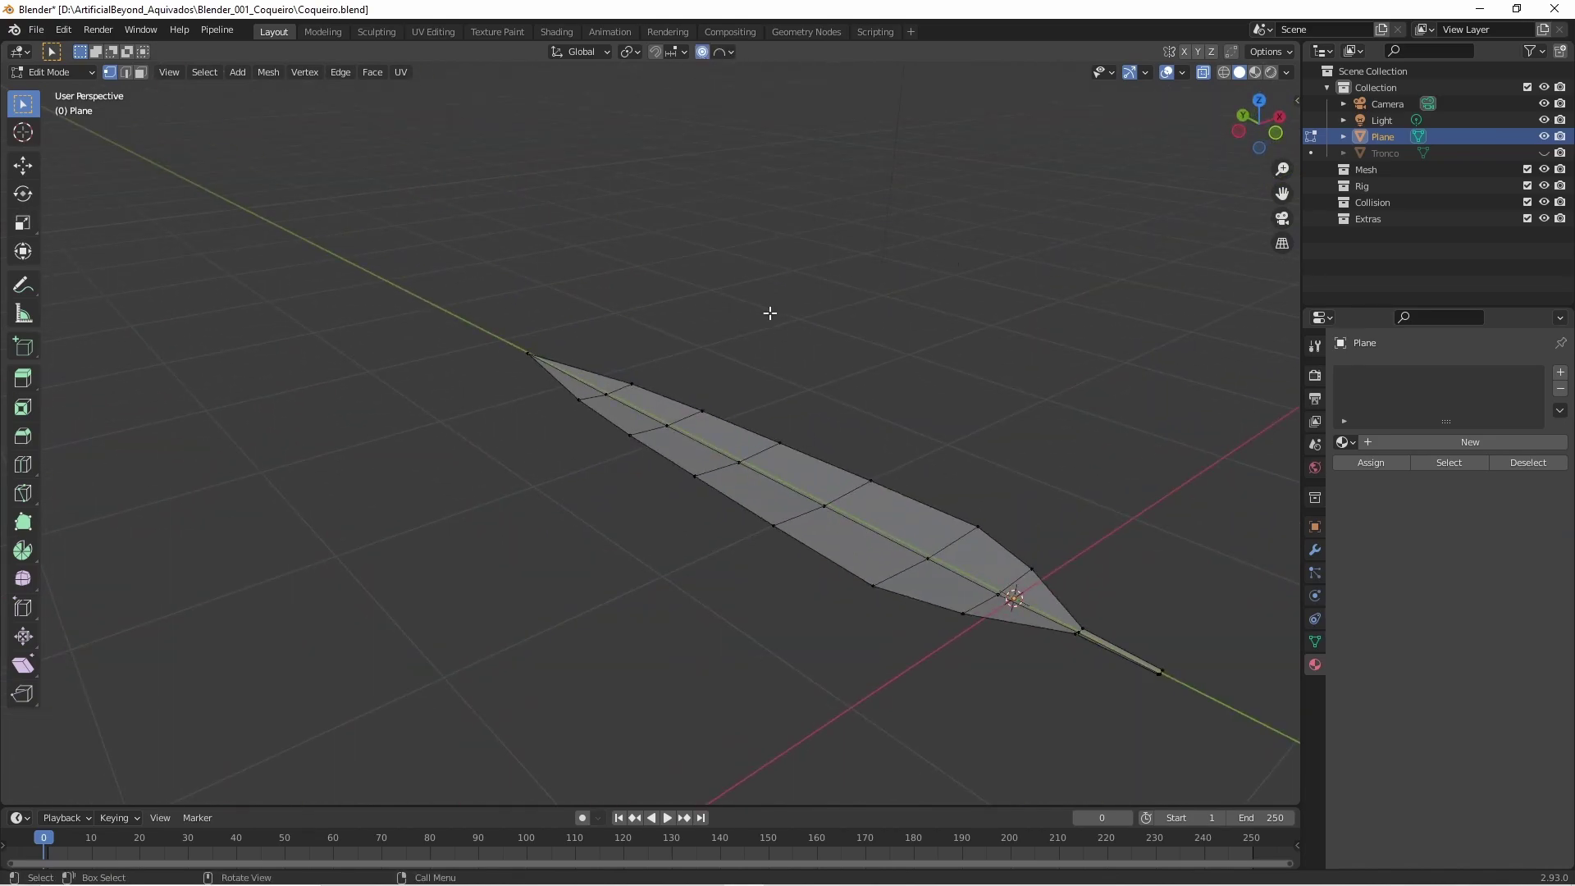
pyautogui.moveTo(770, 309); pyautogui.dragTo(956, 369, button='middle')
pyautogui.moveTo(297, 302); pyautogui.dragTo(782, 492)
pyautogui.press('g')
pyautogui.press('z')
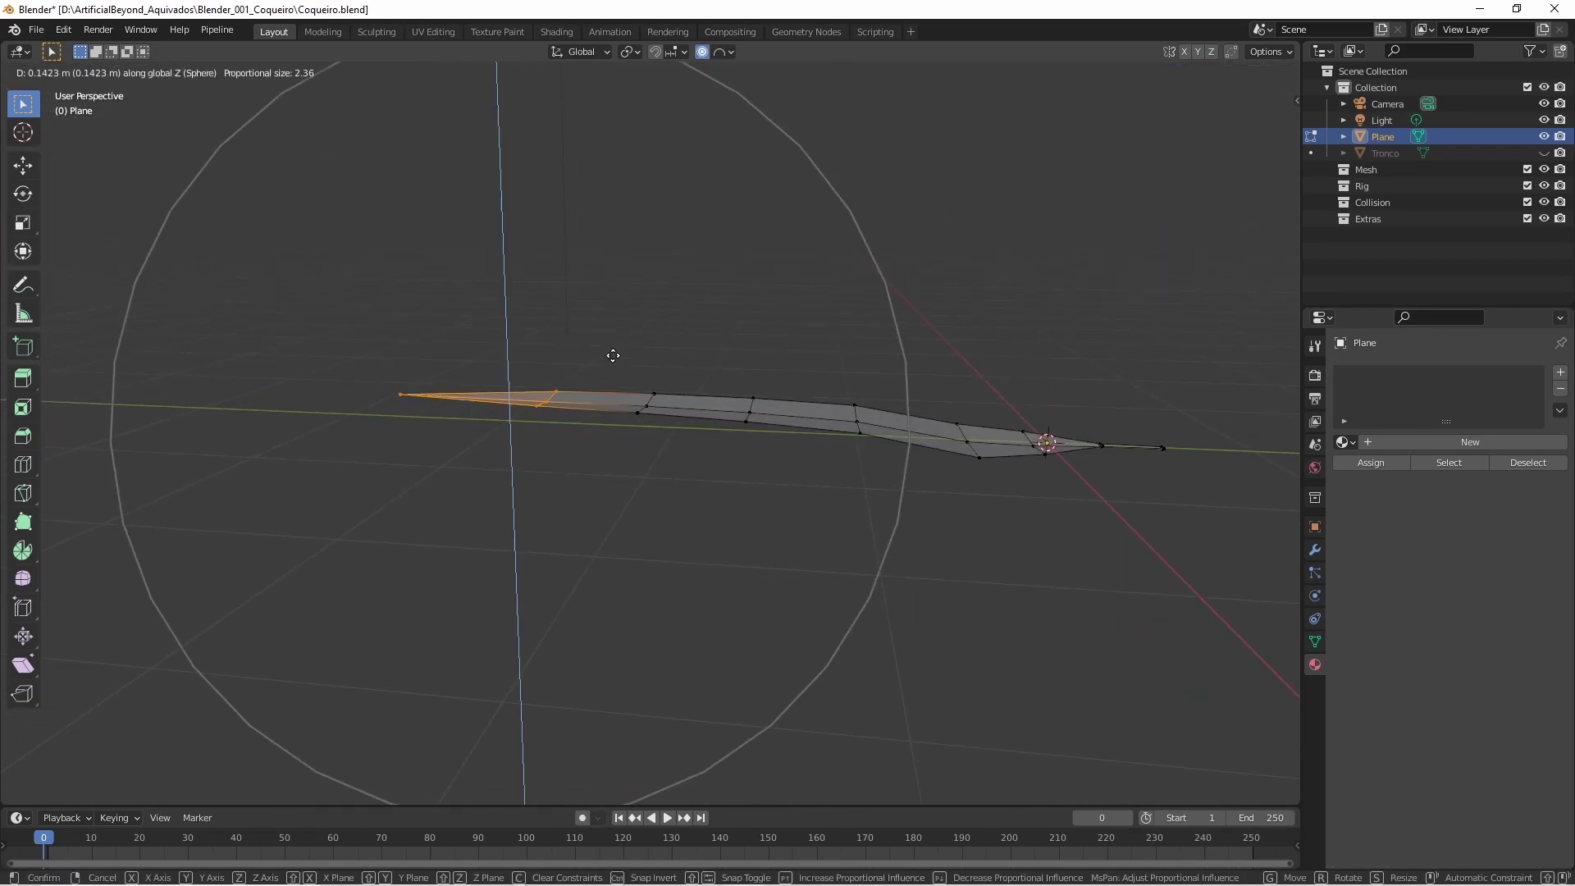
pyautogui.scroll(3, 648, 340)
pyautogui.scroll(-3, 738, 288)
pyautogui.press('Return')
# Rotate the whole leaf about the X axis.
pyautogui.moveTo(337, 341); pyautogui.dragTo(1097, 548)
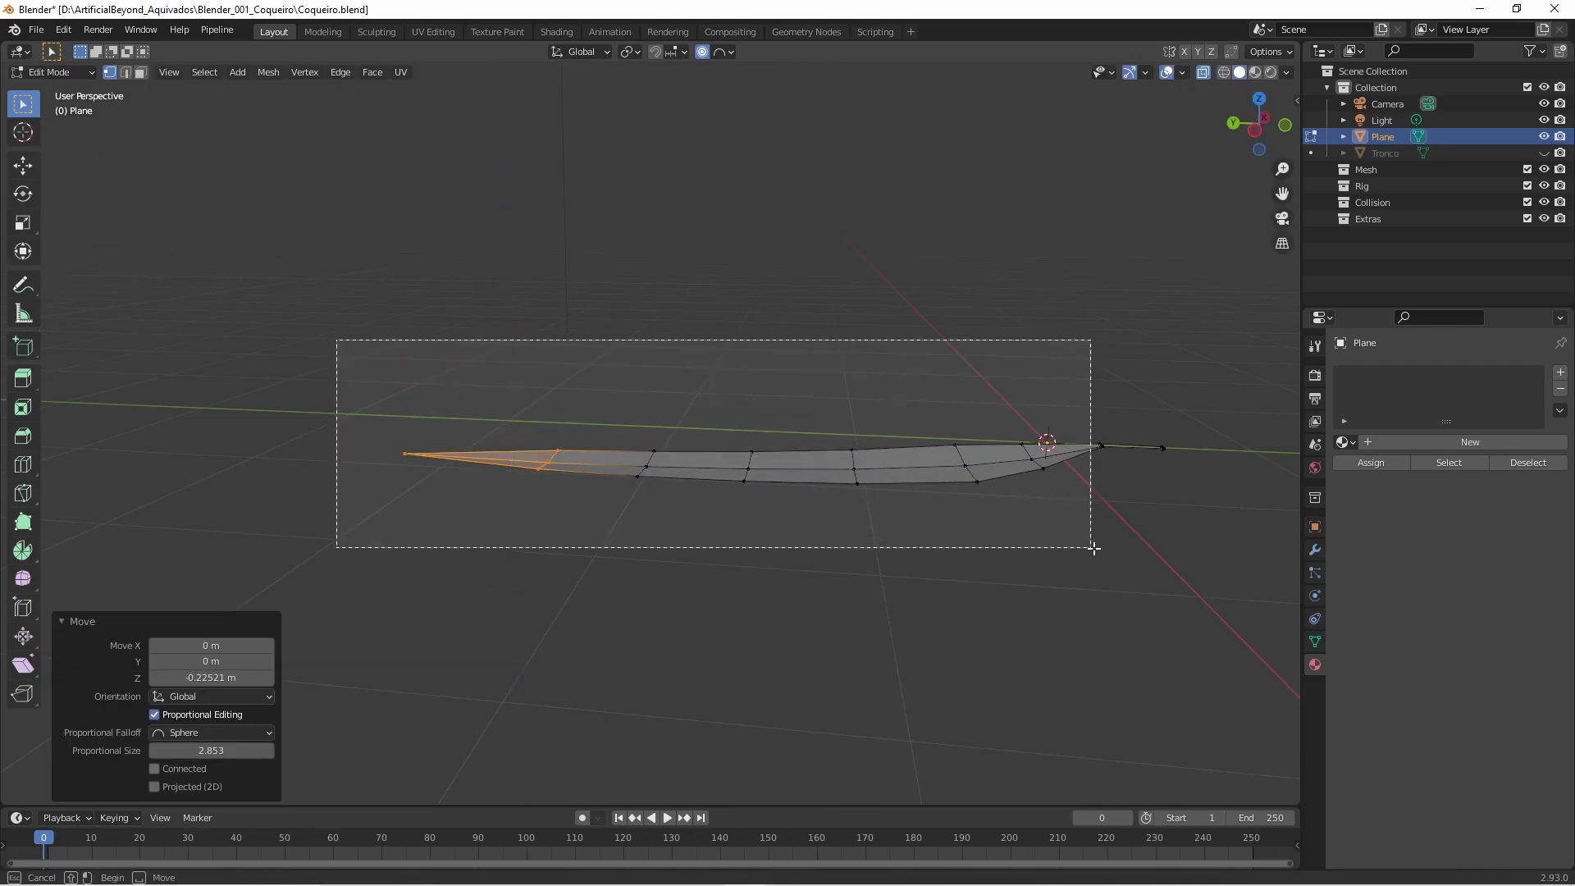
pyautogui.press('r')
pyautogui.press('x')
pyautogui.click(1076, 598)
pyautogui.press('KP_7')
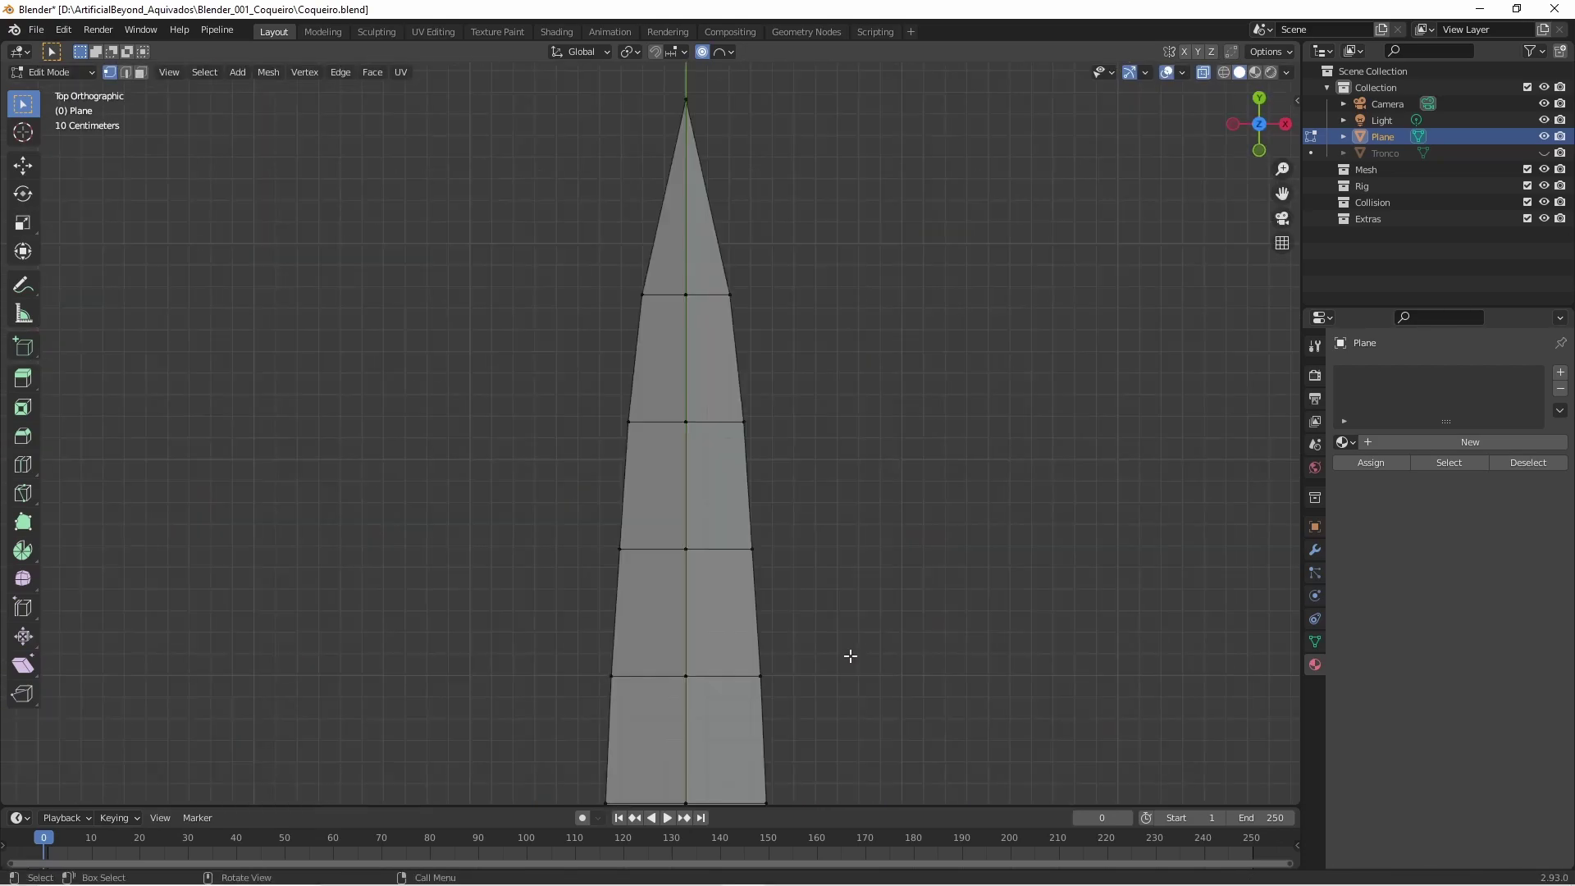
# Turn the leaf 180° about the Y axis (R Y 180).
pyautogui.moveTo(852, 655)
pyautogui.mouseDown(button='middle')
pyautogui.moveTo(922, 454)
pyautogui.moveTo(527, 362)
pyautogui.mouseUp(button='middle')
pyautogui.write('ry')
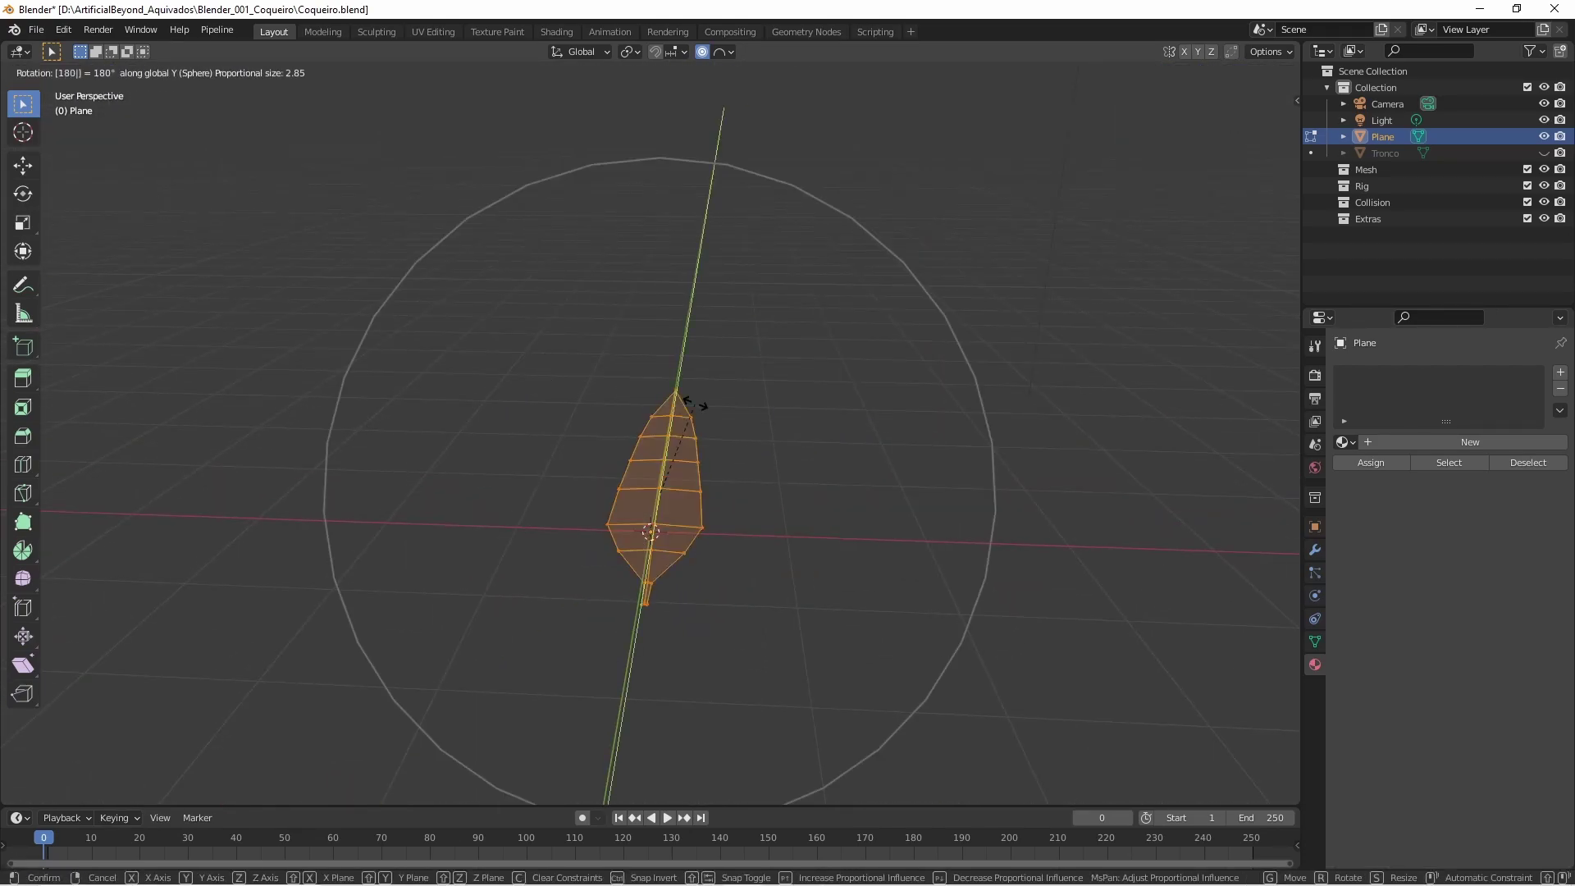
pyautogui.write('180')
pyautogui.press('Return')
pyautogui.moveTo(692, 405)
pyautogui.mouseDown(button='middle')
pyautogui.moveTo(658, 510)
pyautogui.moveTo(683, 530)
pyautogui.moveTo(643, 694)
pyautogui.mouseUp(button='middle')
pyautogui.click(683, 530)
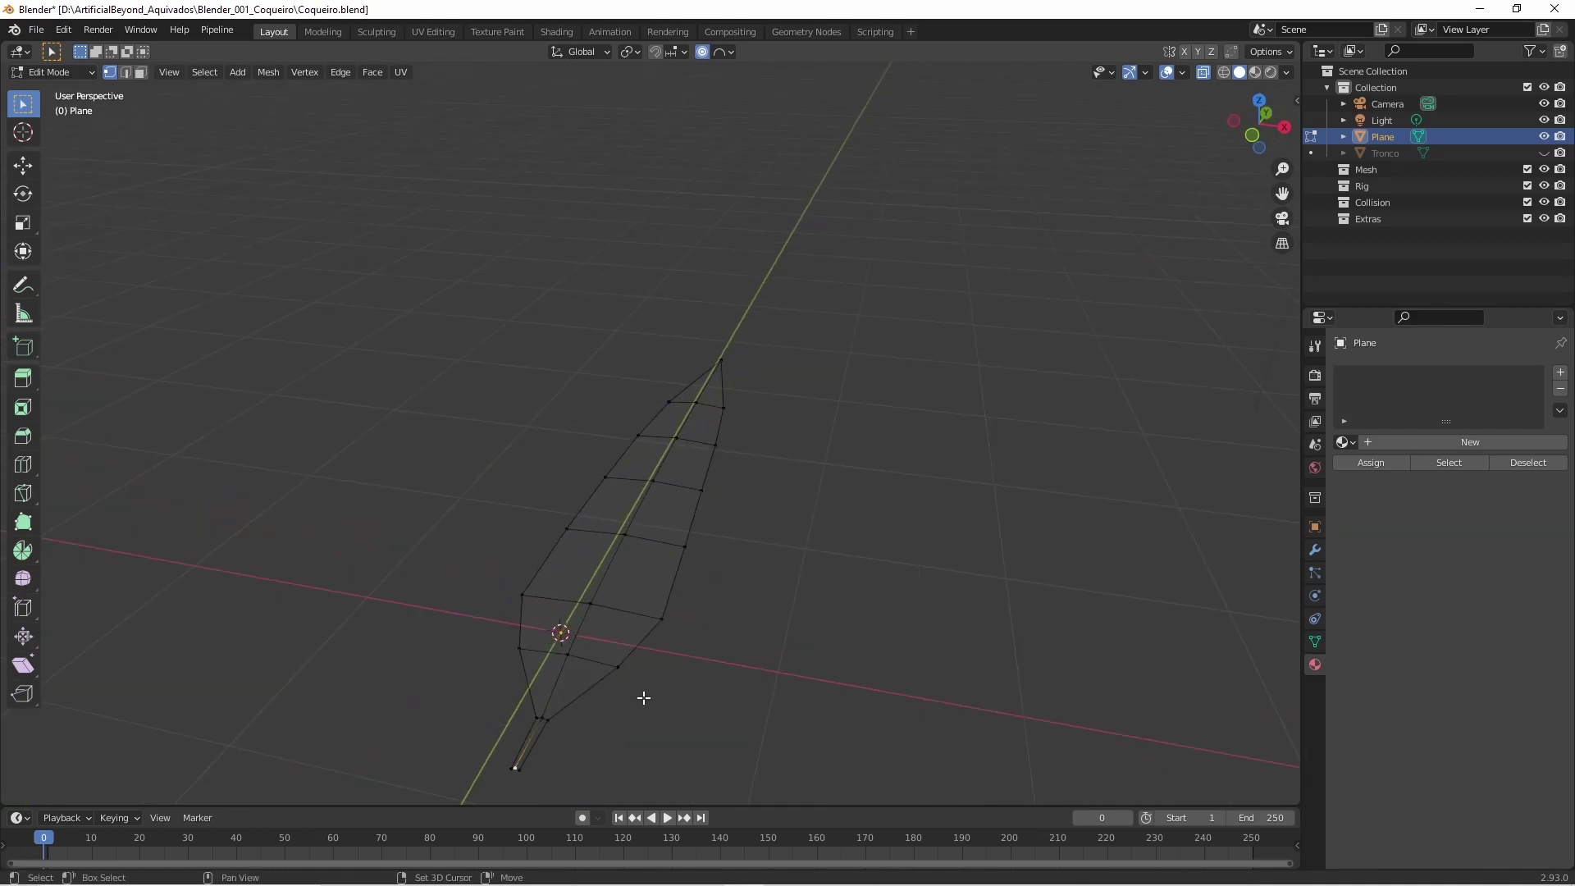
# Snap the 3D cursor to the stem-end vertex.
pyautogui.rightClick(574, 747)
pyautogui.press('Escape')
pyautogui.hotkey('shift', 's')
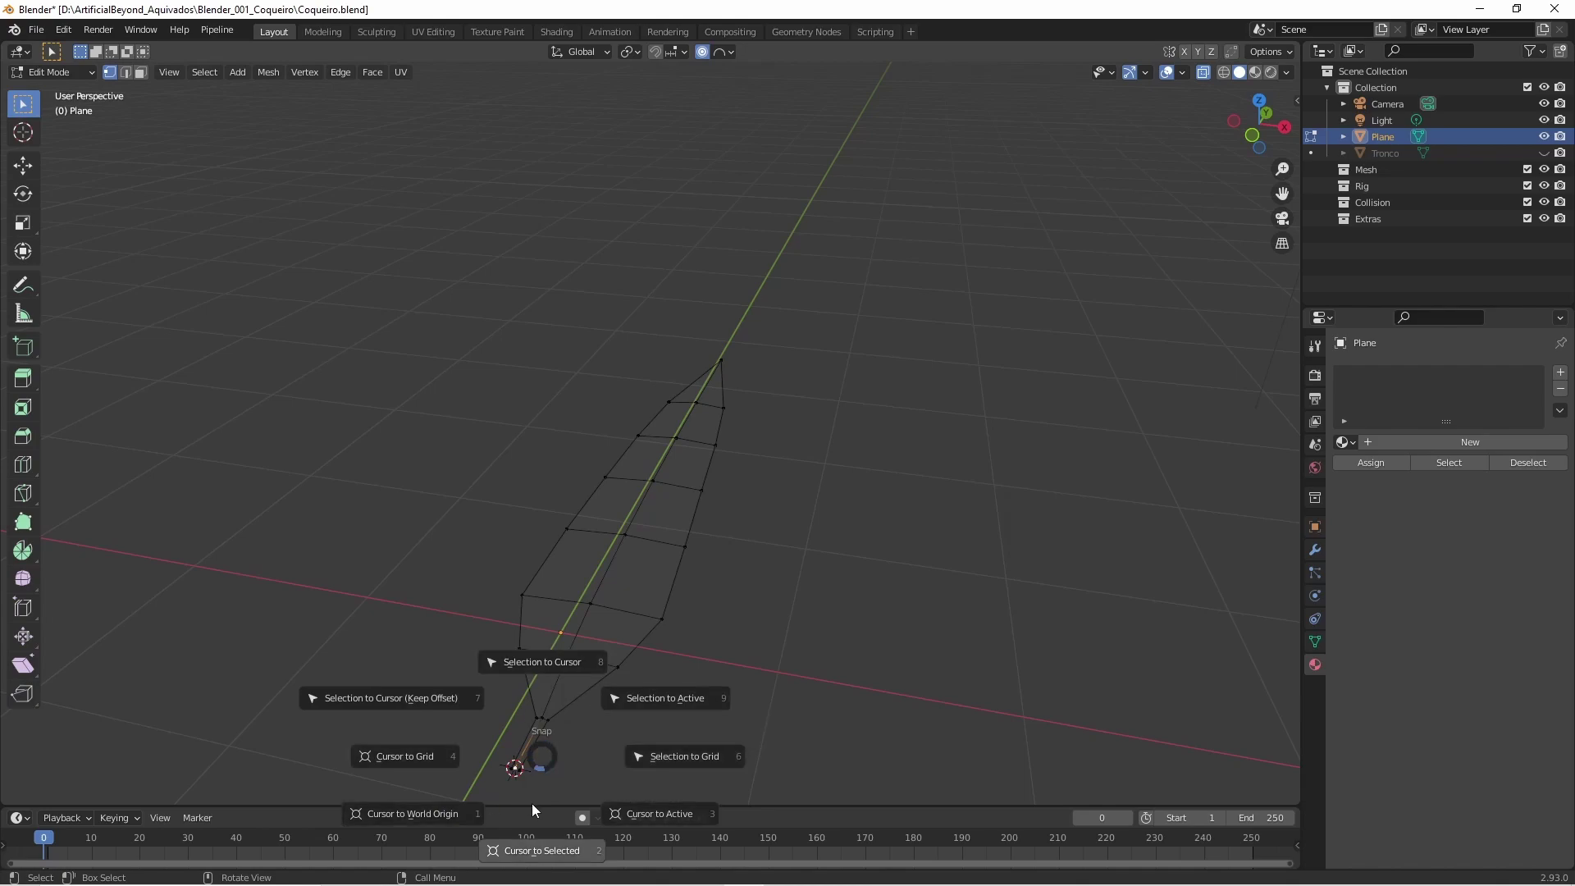
pyautogui.click(863, 673)
pyautogui.moveTo(863, 674)
pyautogui.mouseDown(button='middle')
pyautogui.moveTo(446, 619)
pyautogui.moveTo(433, 647)
pyautogui.mouseUp(button='middle')
# Set the leaf's origin to the 3D cursor at its stem.
pyautogui.press('Tab')
pyautogui.rightClick(591, 641)
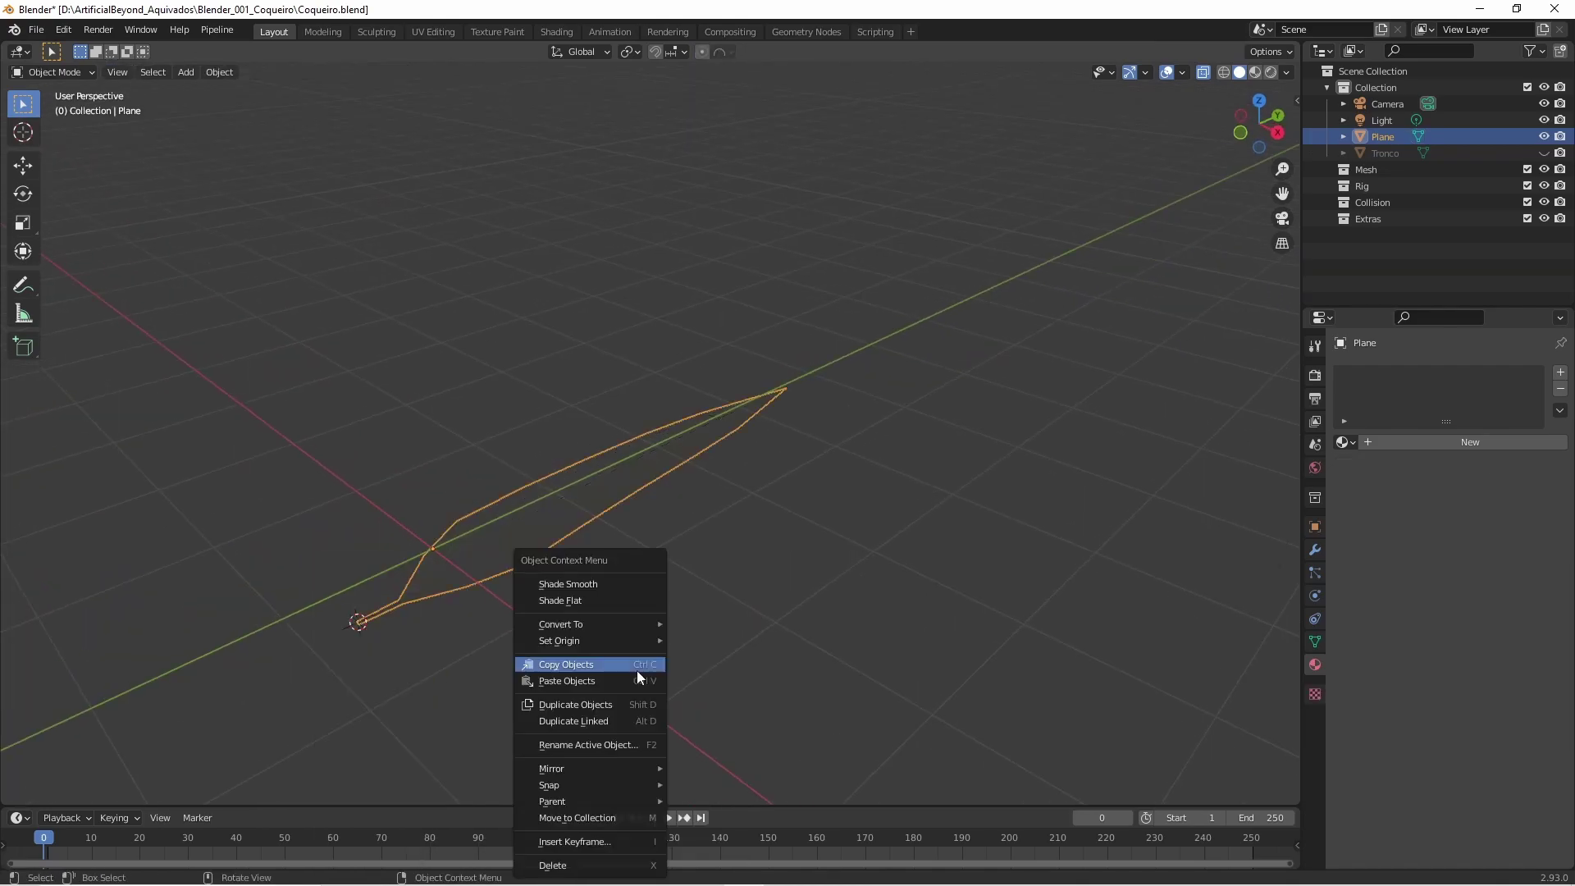
pyautogui.click(730, 675)
pyautogui.press('Tab')
pyautogui.moveTo(598, 643)
pyautogui.mouseDown(button='middle')
pyautogui.moveTo(618, 587)
pyautogui.moveTo(668, 612)
pyautogui.moveTo(665, 627)
pyautogui.mouseUp(button='middle')
# Reposition the leaf object and apply its transforms.
pyautogui.press('Tab')
pyautogui.press('g')
pyautogui.click(559, 628)
pyautogui.moveTo(559, 629)
pyautogui.mouseDown(button='middle')
pyautogui.moveTo(496, 601)
pyautogui.moveTo(619, 539)
pyautogui.moveTo(933, 579)
pyautogui.mouseUp(button='middle')
pyautogui.rightClick(752, 585)
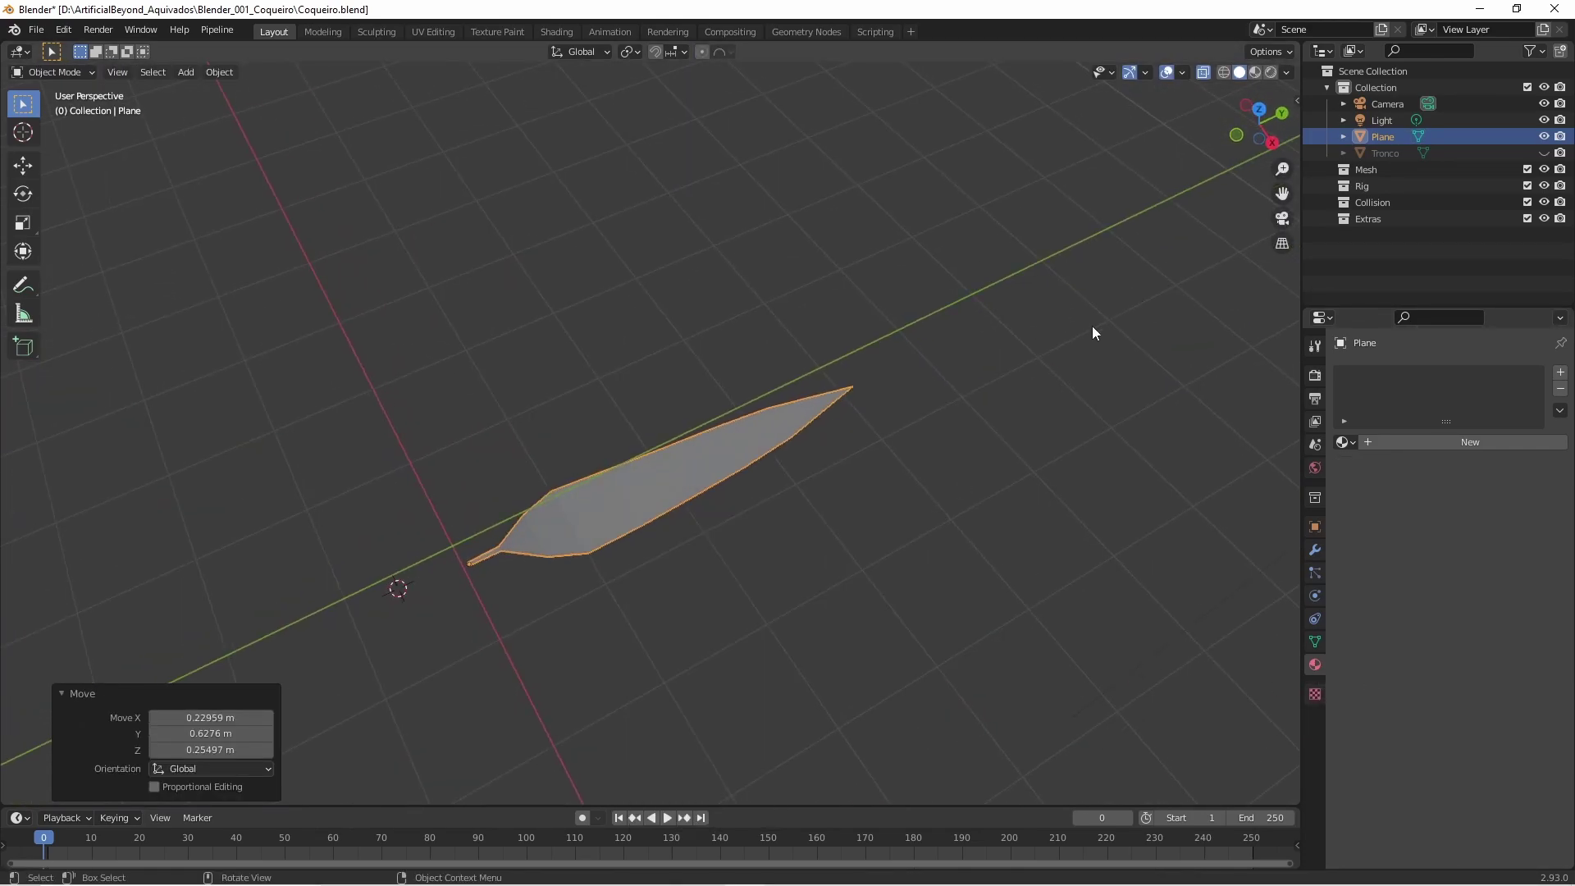
pyautogui.hotkey('ctrl', 'a')
pyautogui.click(845, 574)
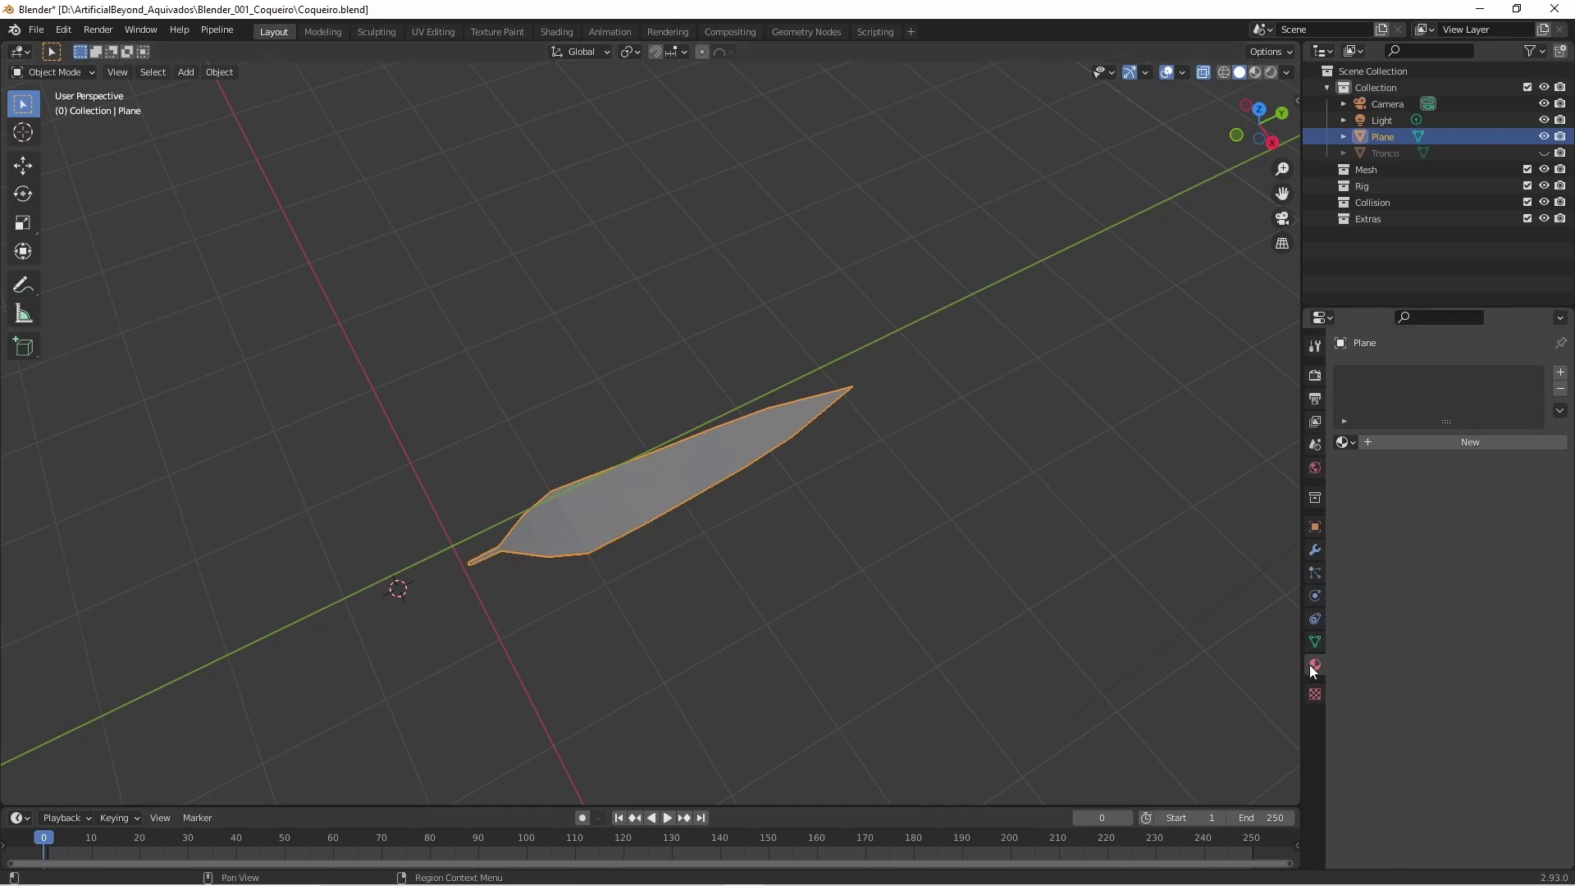
# Create a material named Folha with a darker green base colour.
pyautogui.doubleClick(1469, 442)
pyautogui.write('Folha')
pyautogui.click(1465, 613)
pyautogui.click(1450, 427)
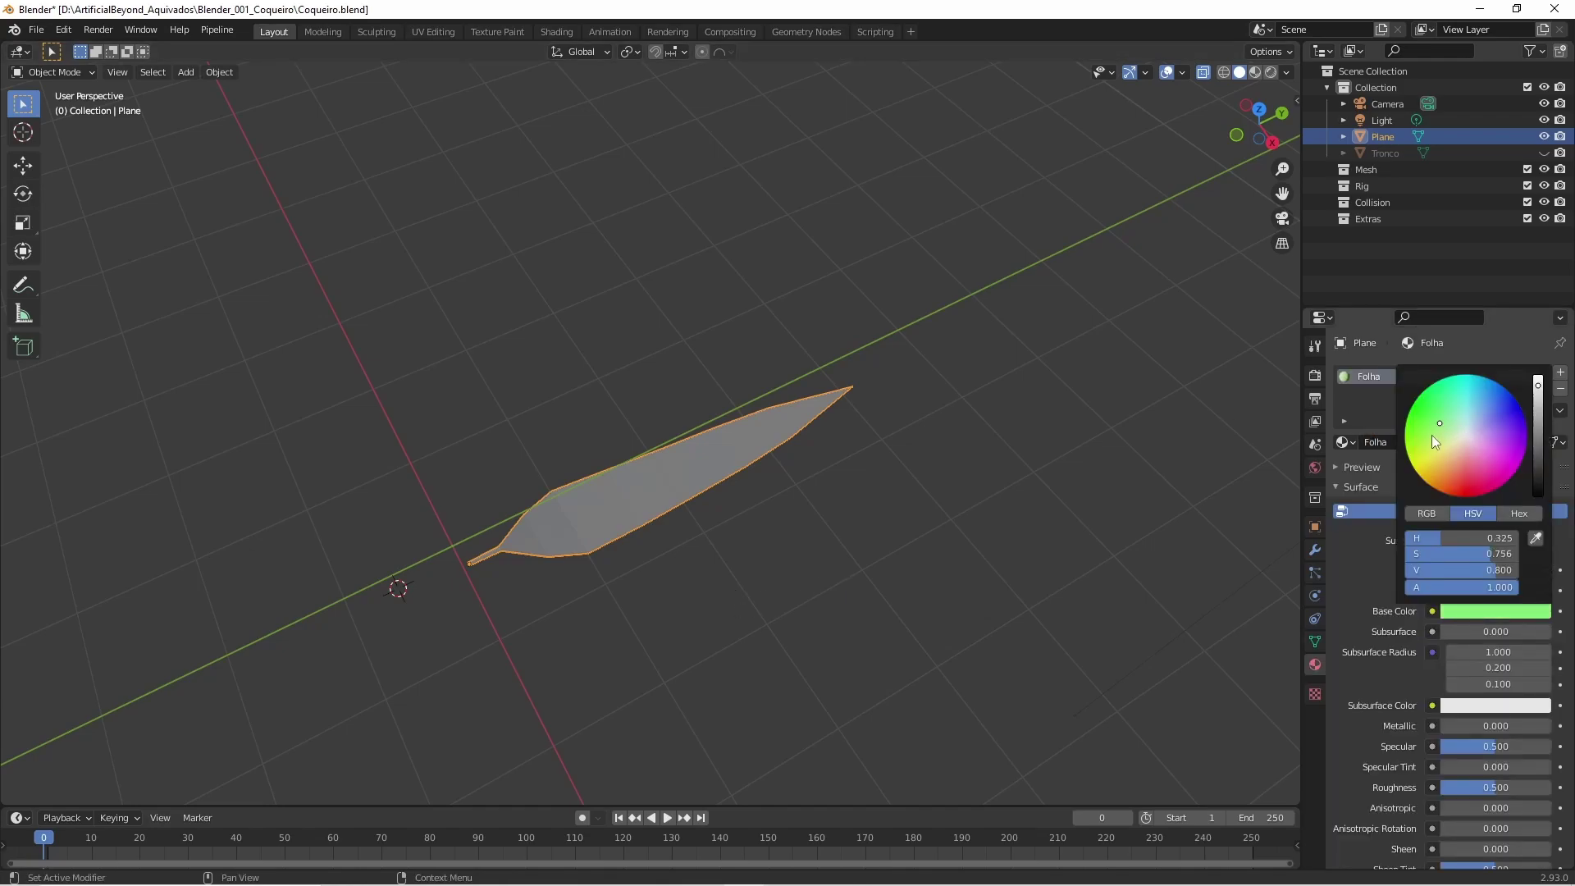
pyautogui.click(1434, 442)
pyautogui.moveTo(1257, 71); pyautogui.dragTo(870, 416, button='middle')
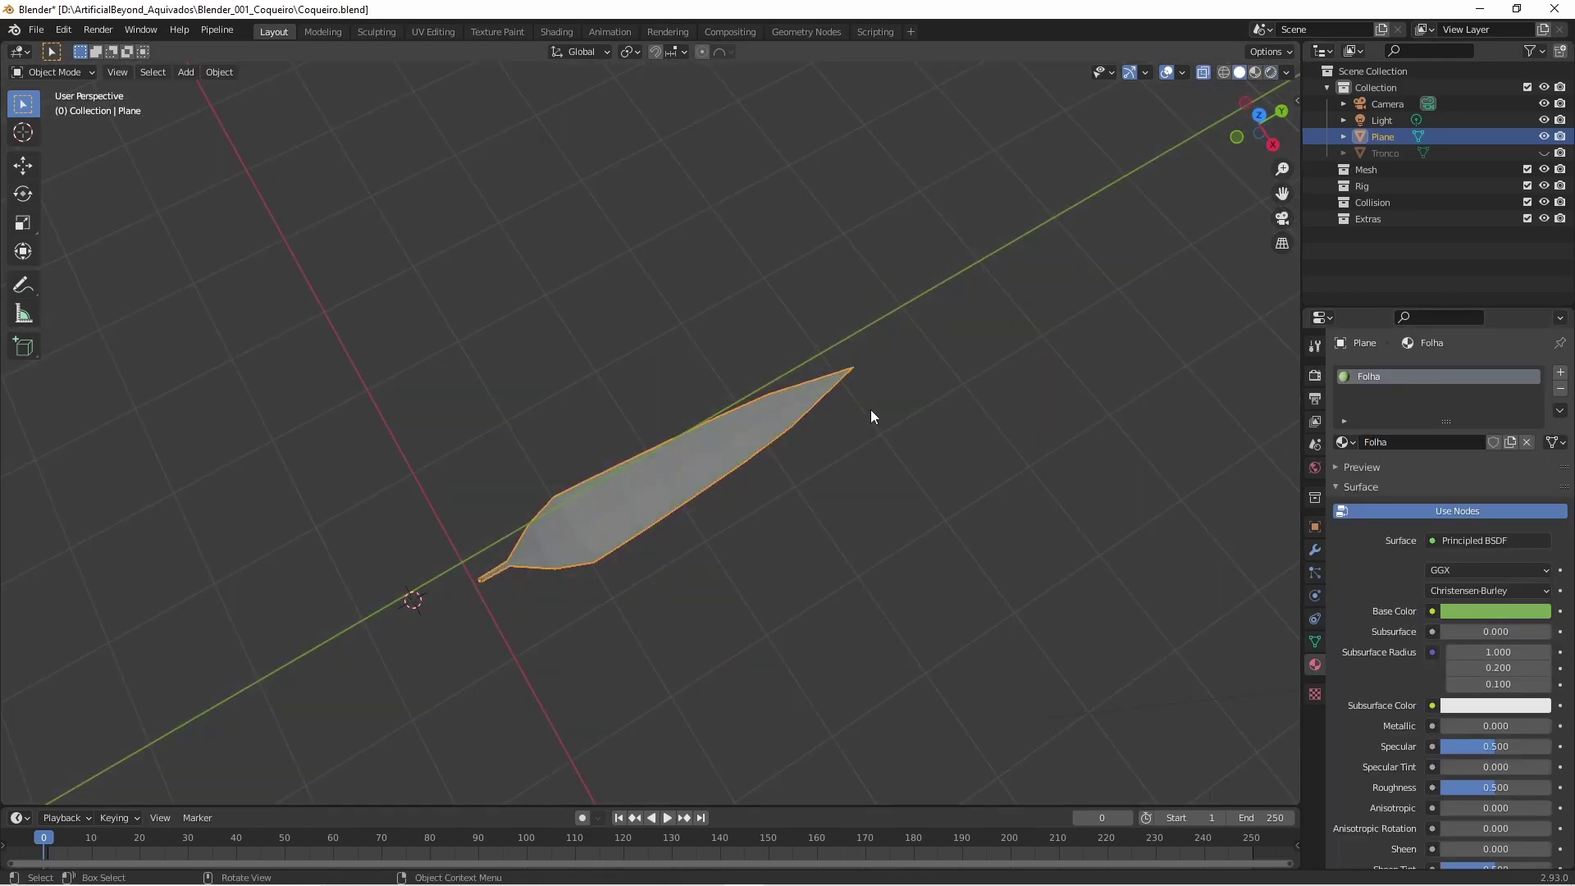
pyautogui.scroll(-2, 871, 416)
# Shift the whole leaf mesh along the Y axis in Edit Mode.
pyautogui.press('Tab')
pyautogui.moveTo(583, 574); pyautogui.dragTo(581, 632, button='middle')
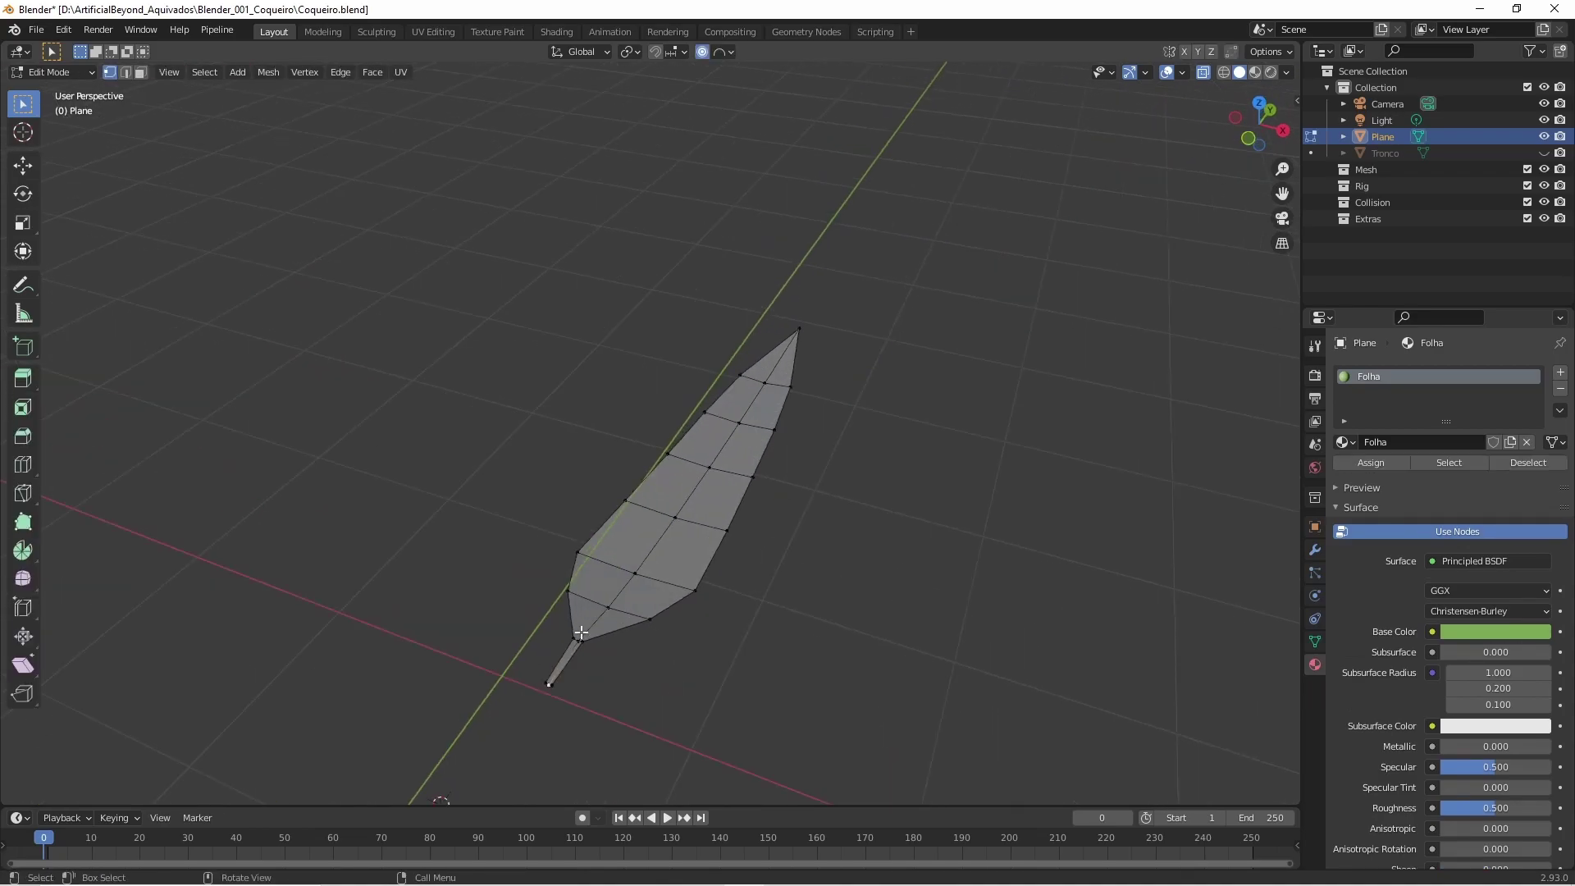
pyautogui.press('a')
pyautogui.press('KP_7')
pyautogui.press('g')
pyautogui.press('y')
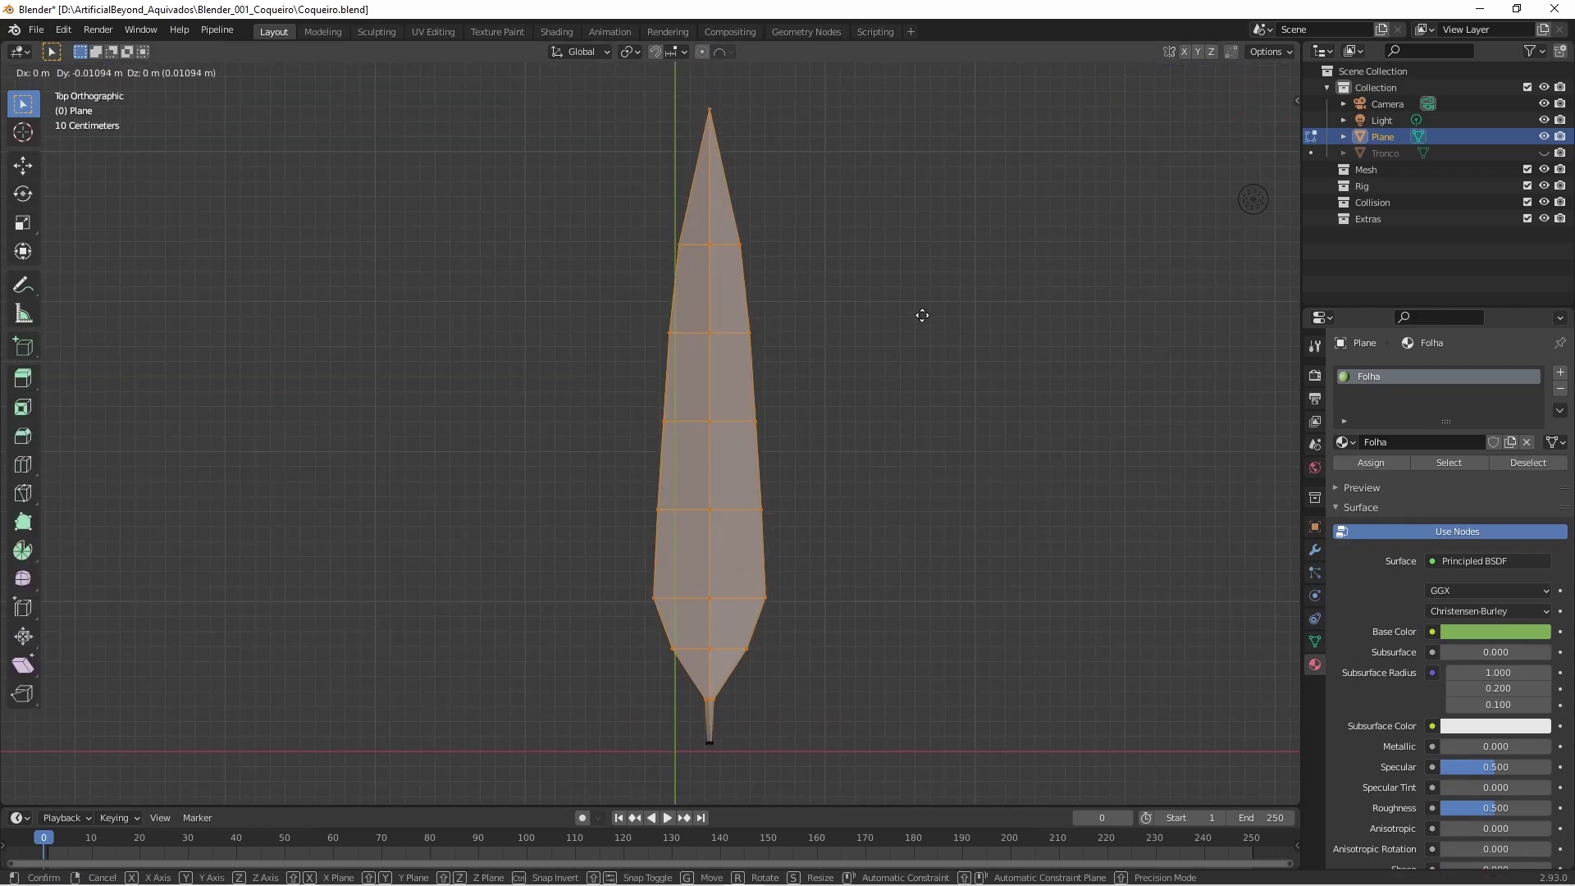
pyautogui.click(922, 345)
pyautogui.hotkey('alt', 'a')
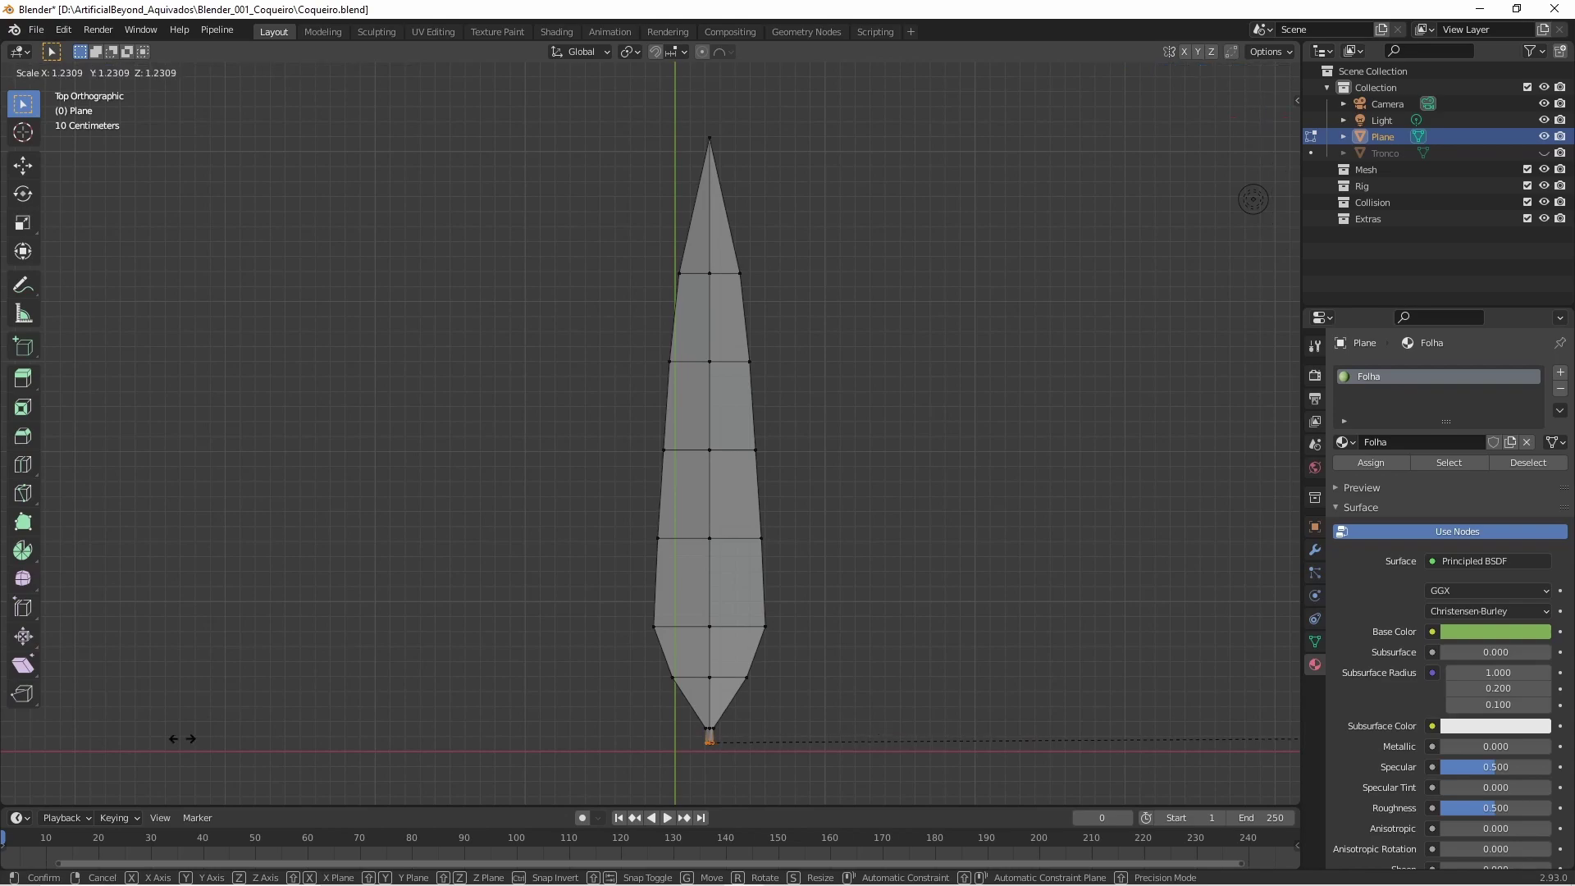
pyautogui.moveTo(818, 707); pyautogui.dragTo(914, 552, button='middle')
# Rename the leaf object to Folha in the Outliner.
pyautogui.doubleClick(1382, 136)
pyautogui.write('Folha')
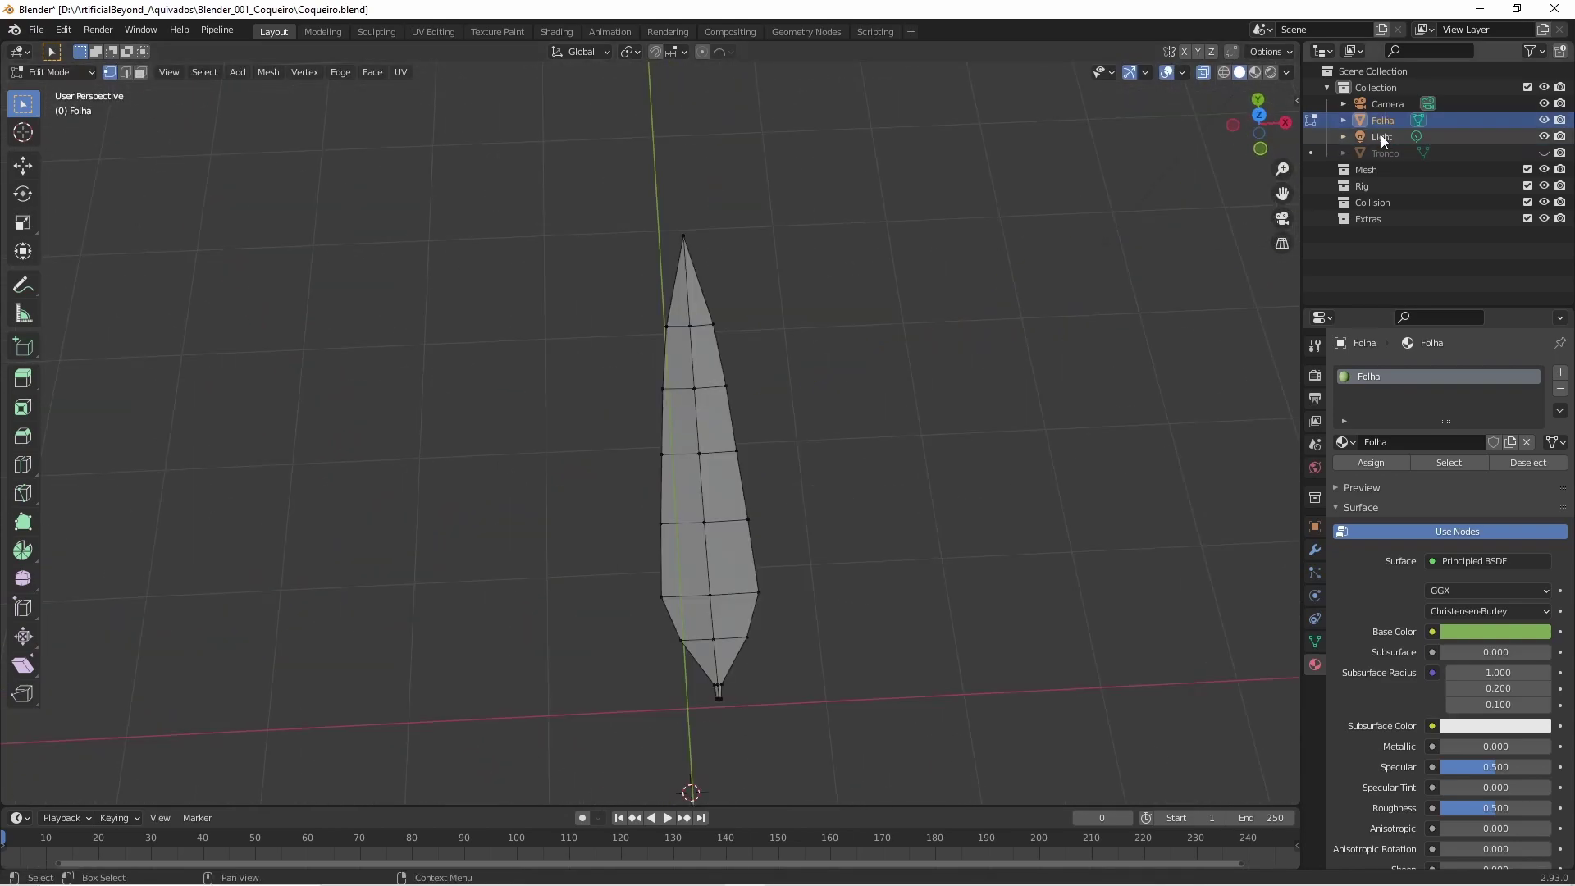
pyautogui.click(1311, 120)
# Copy and paste Folha as Folha.001, hiding the original.
pyautogui.rightClick(1318, 145)
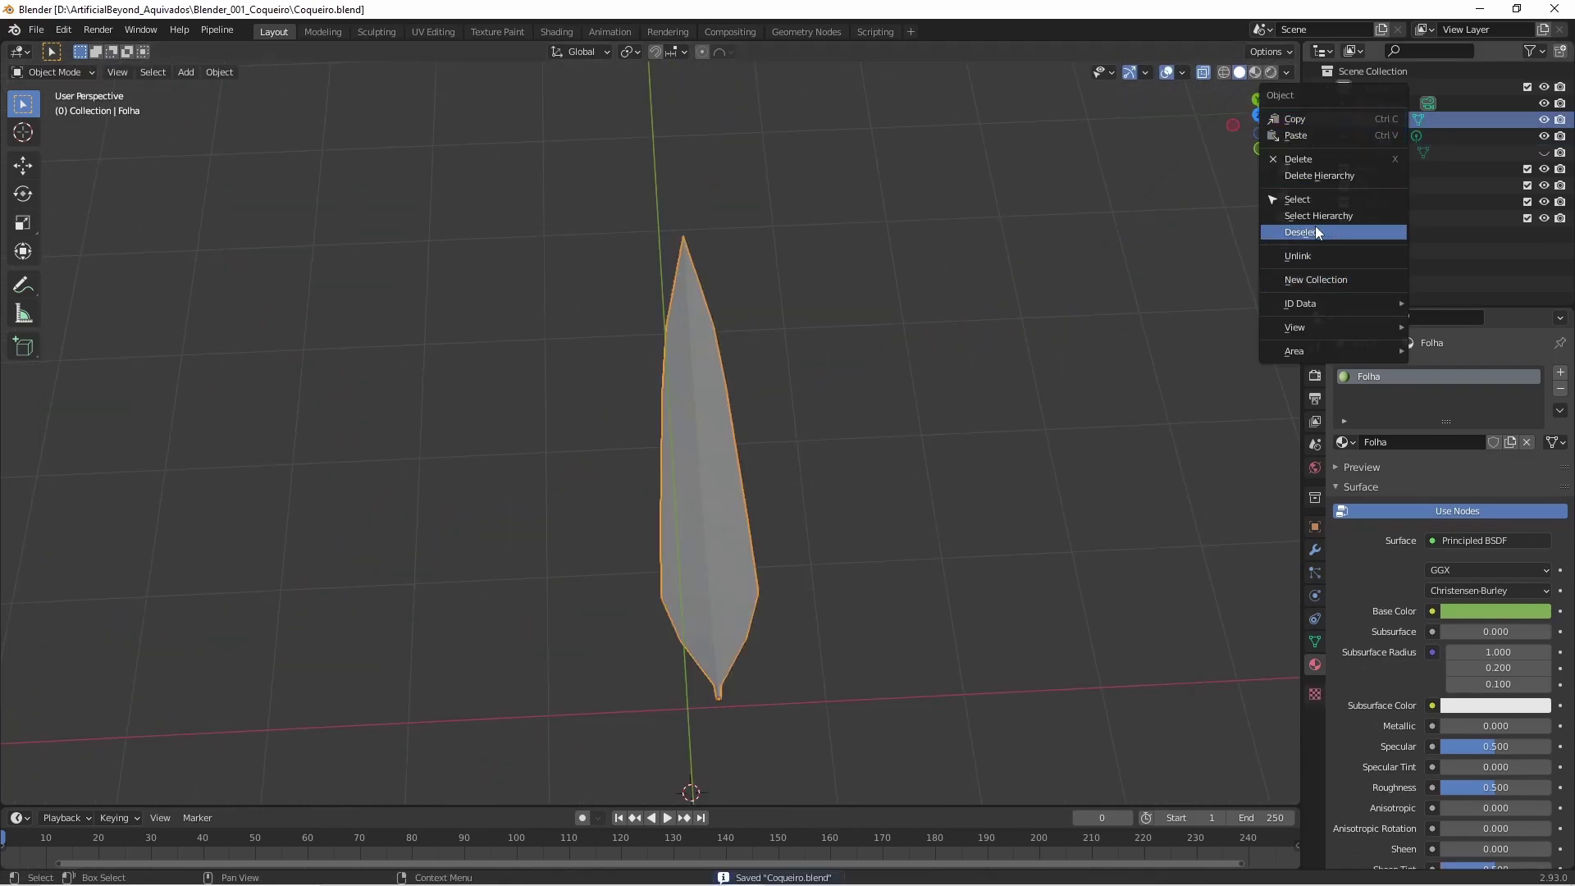
pyautogui.click(1356, 123)
pyautogui.hotkey('ctrl', 'v')
pyautogui.click(1392, 136)
# Knife small V-shaped notches into the edges of leaf Folha.001 from top view.
pyautogui.press('Tab')
pyautogui.press('KP_7')
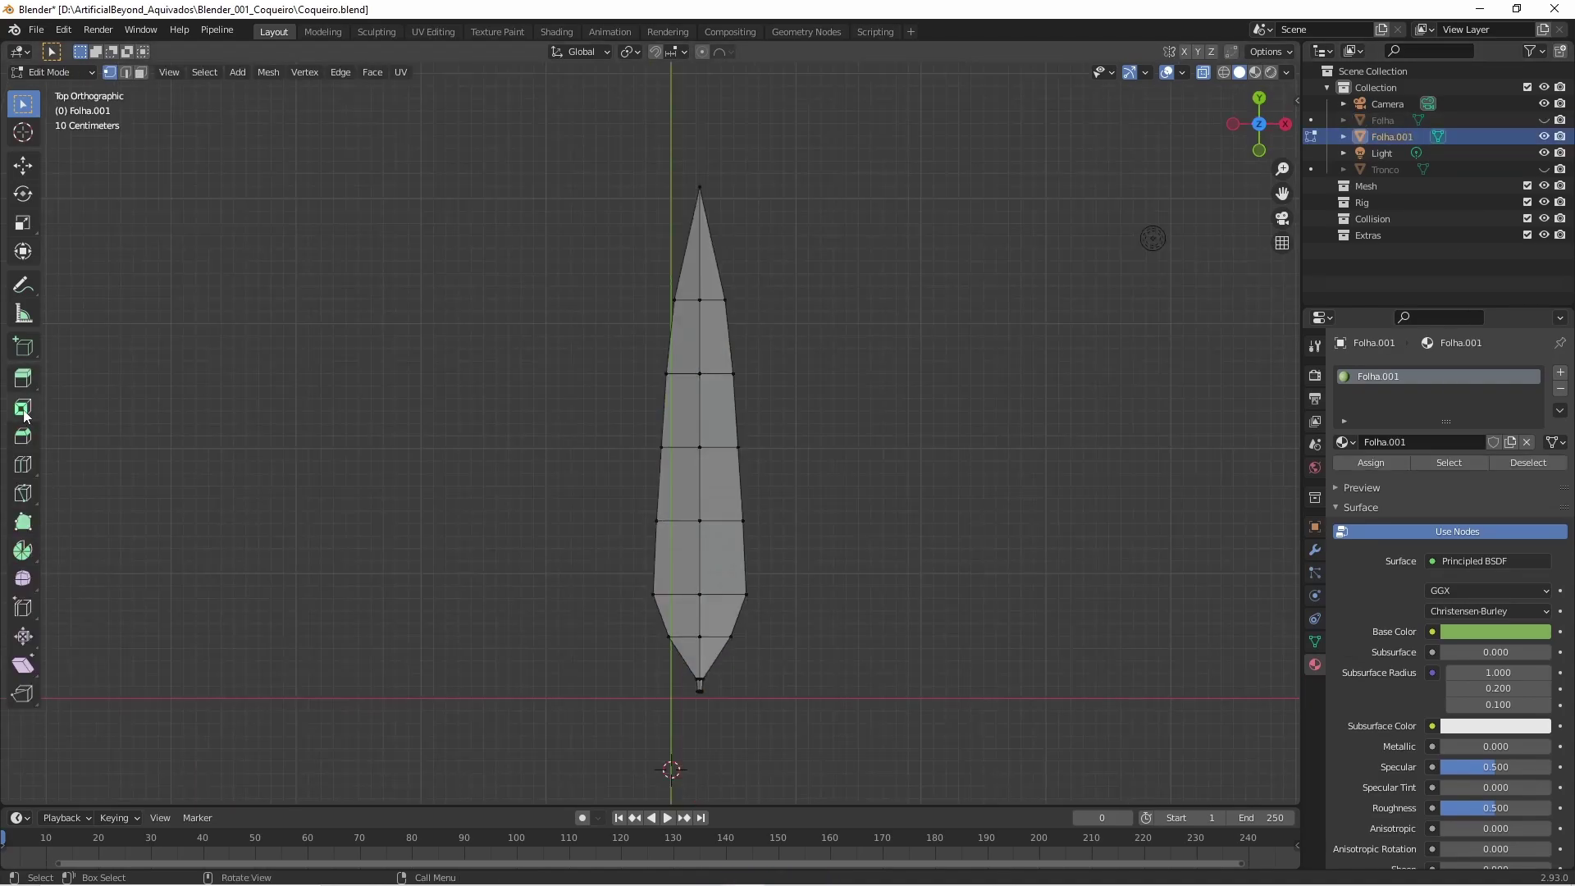
pyautogui.click(27, 497)
pyautogui.scroll(2, 807, 529)
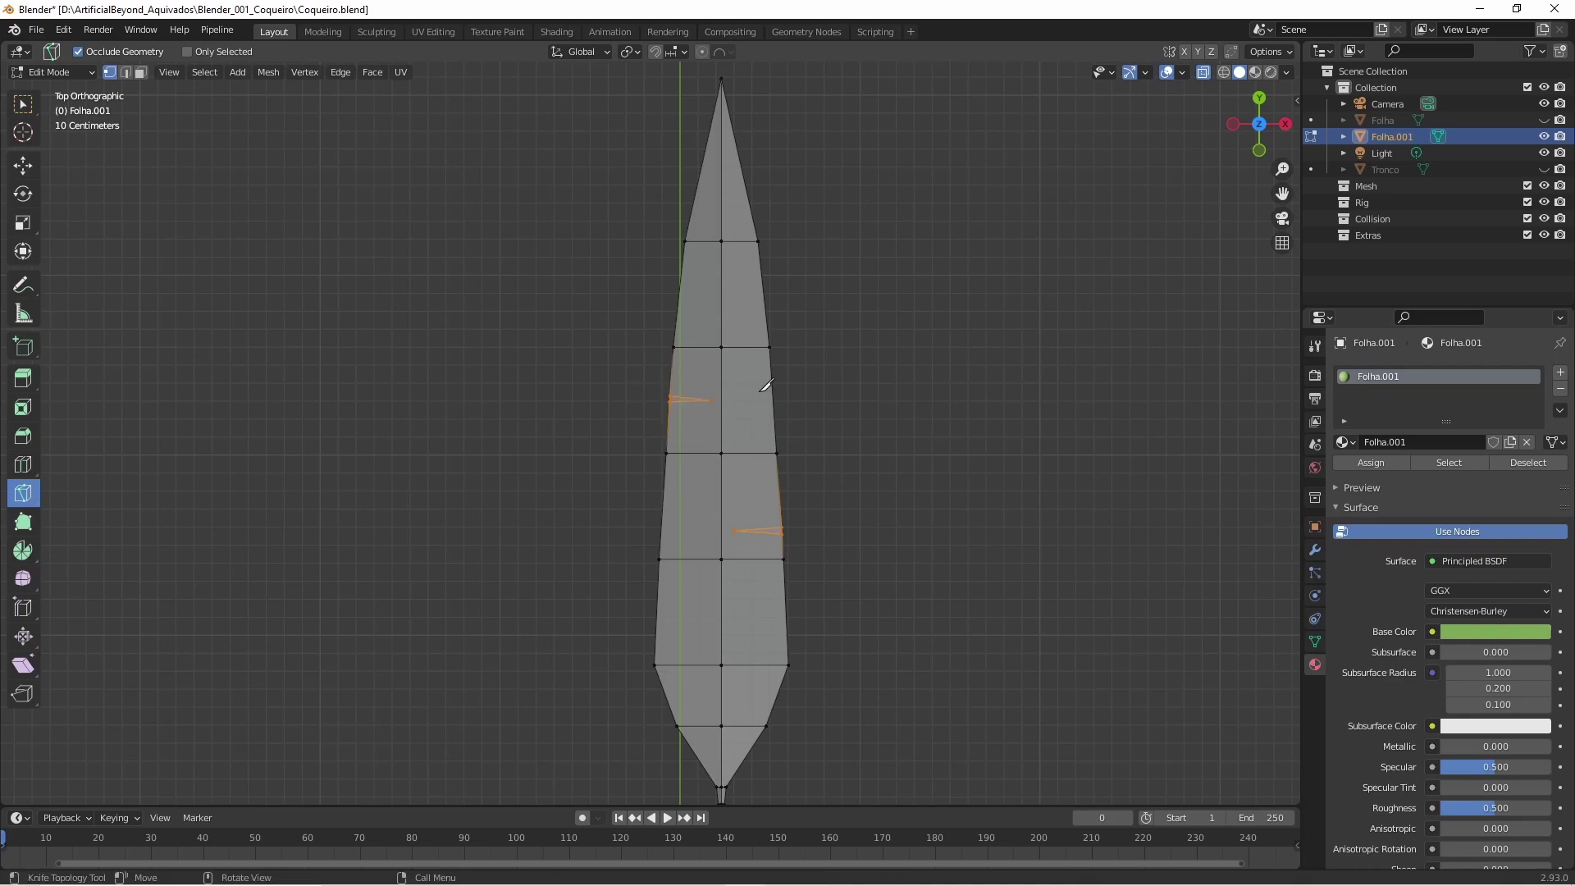
pyautogui.scroll(2, 691, 305)
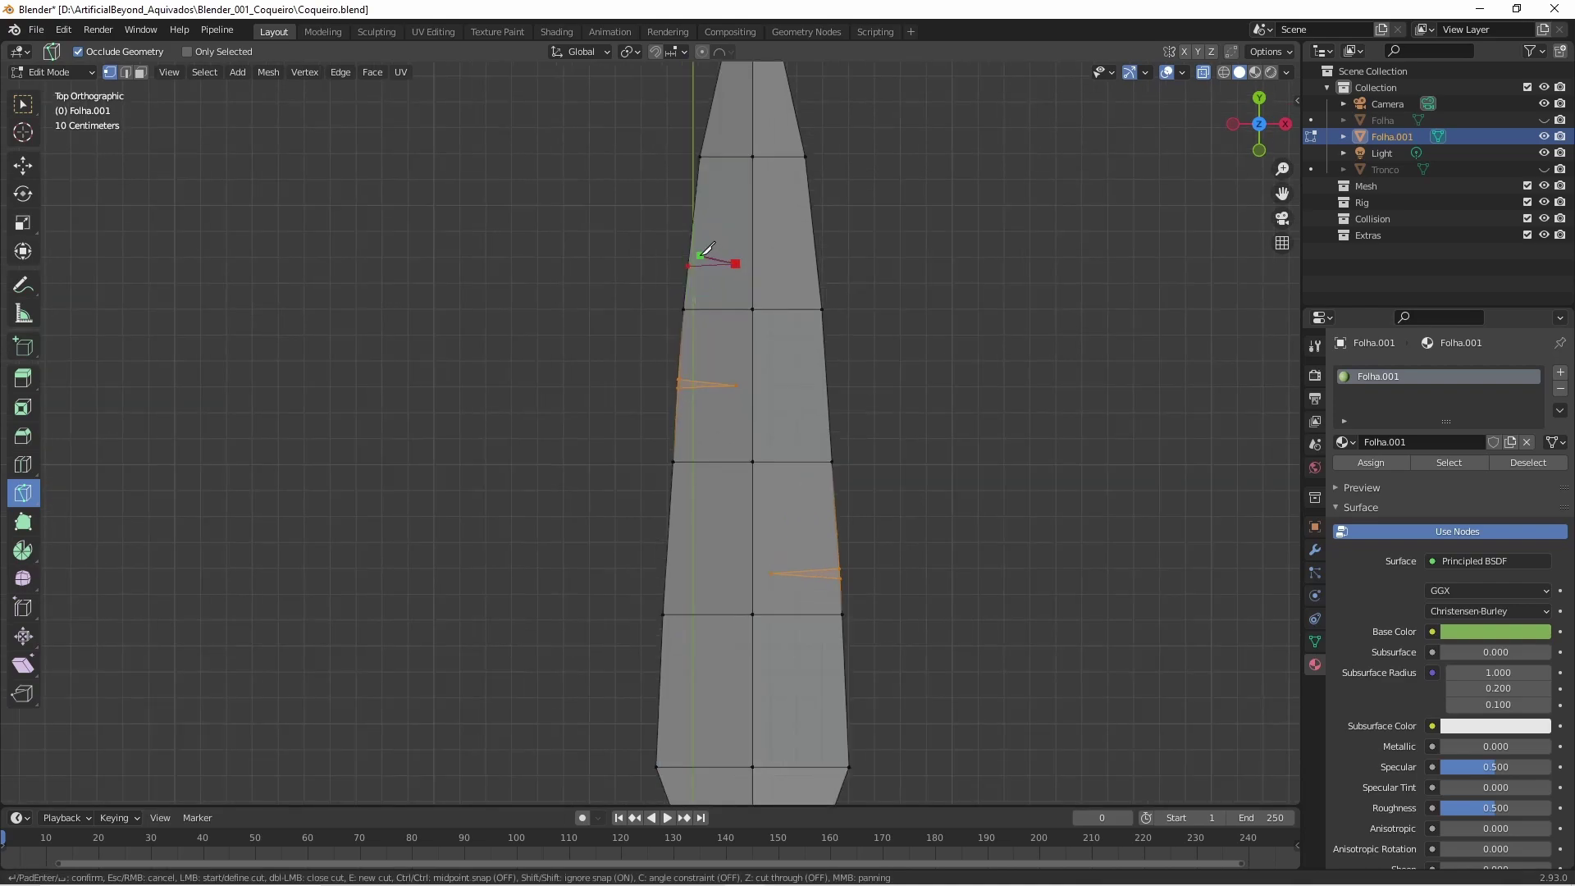
pyautogui.press('w')
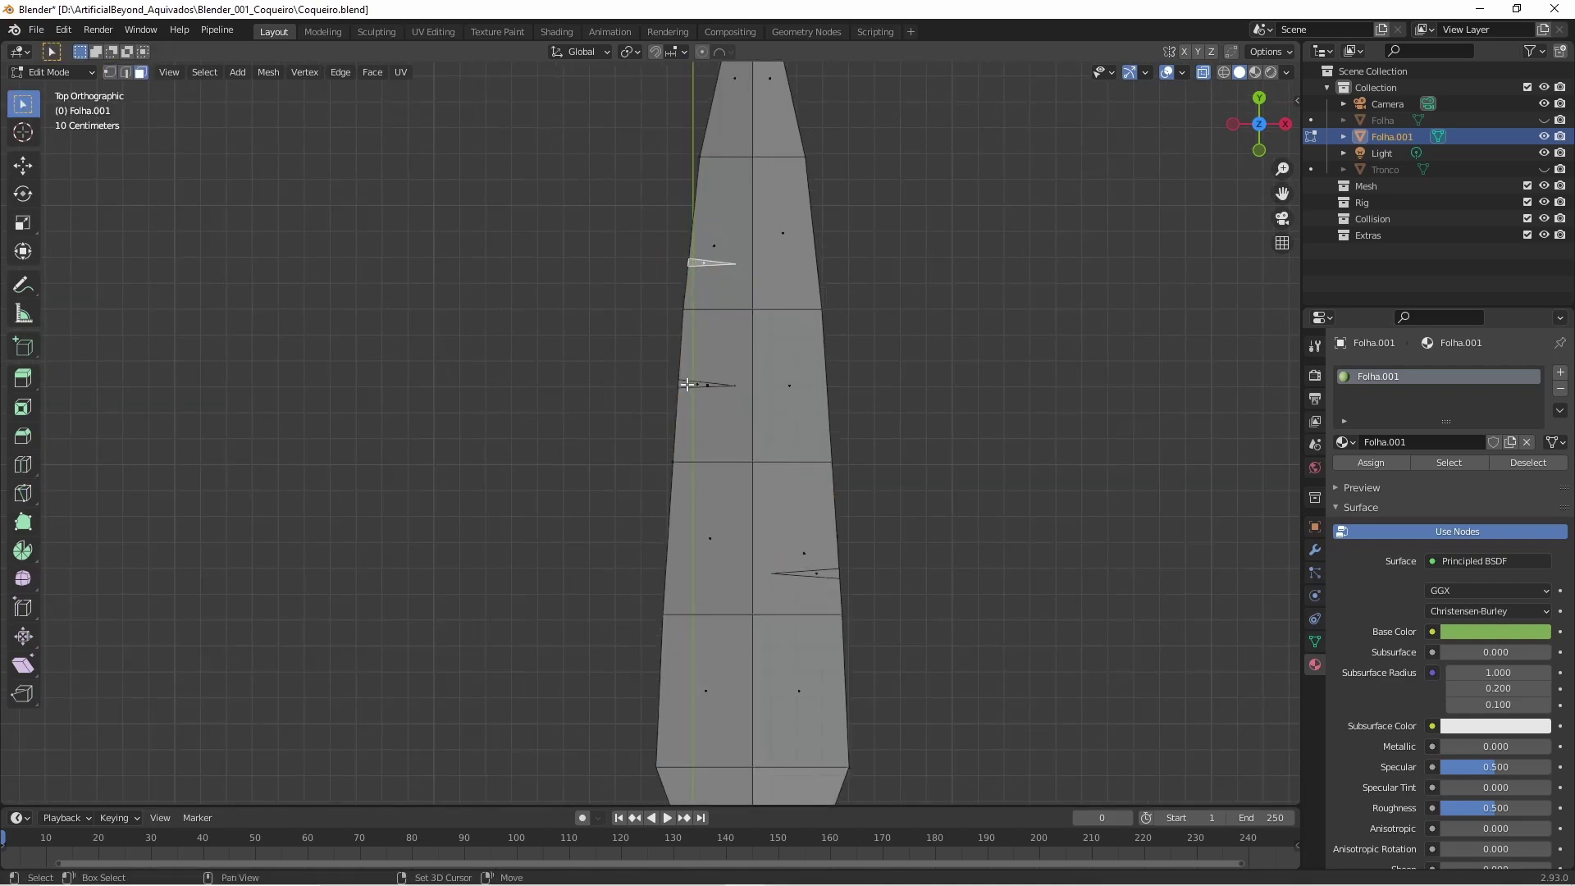
pyautogui.scroll(-5, 979, 541)
pyautogui.moveTo(918, 489)
pyautogui.mouseDown(button='middle')
pyautogui.moveTo(879, 509)
pyautogui.moveTo(921, 454)
pyautogui.mouseUp(button='middle')
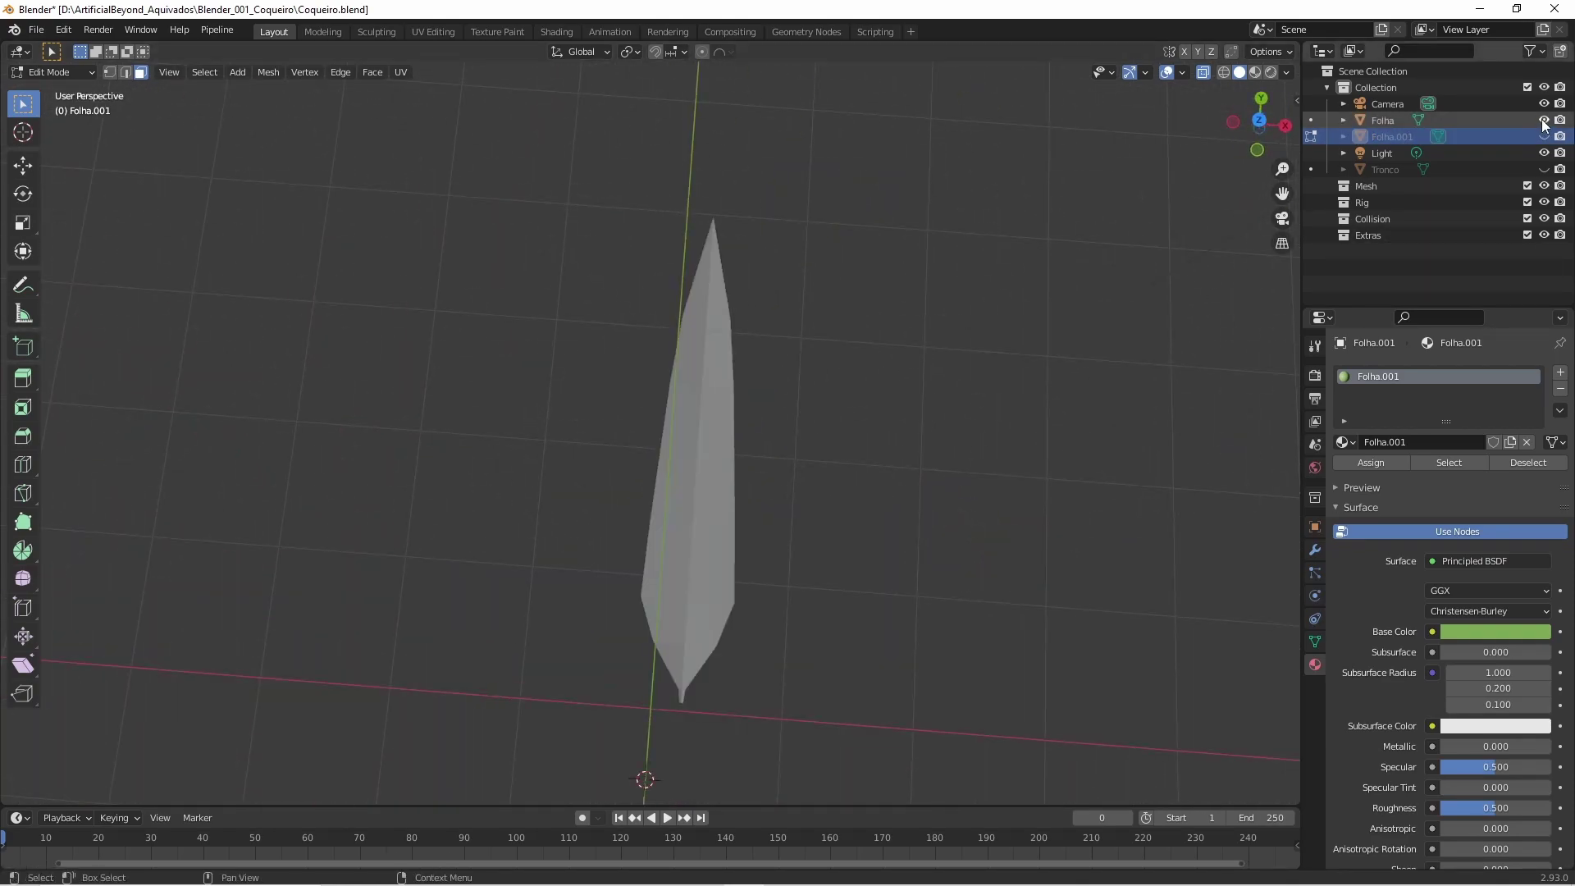
# Paste another leaf copy as Folha.002 and knife matching notches into its edges.
pyautogui.hotkey('ctrl', 'c')
pyautogui.press('Tab')
pyautogui.hotkey('ctrl', 'v')
pyautogui.press('Tab')
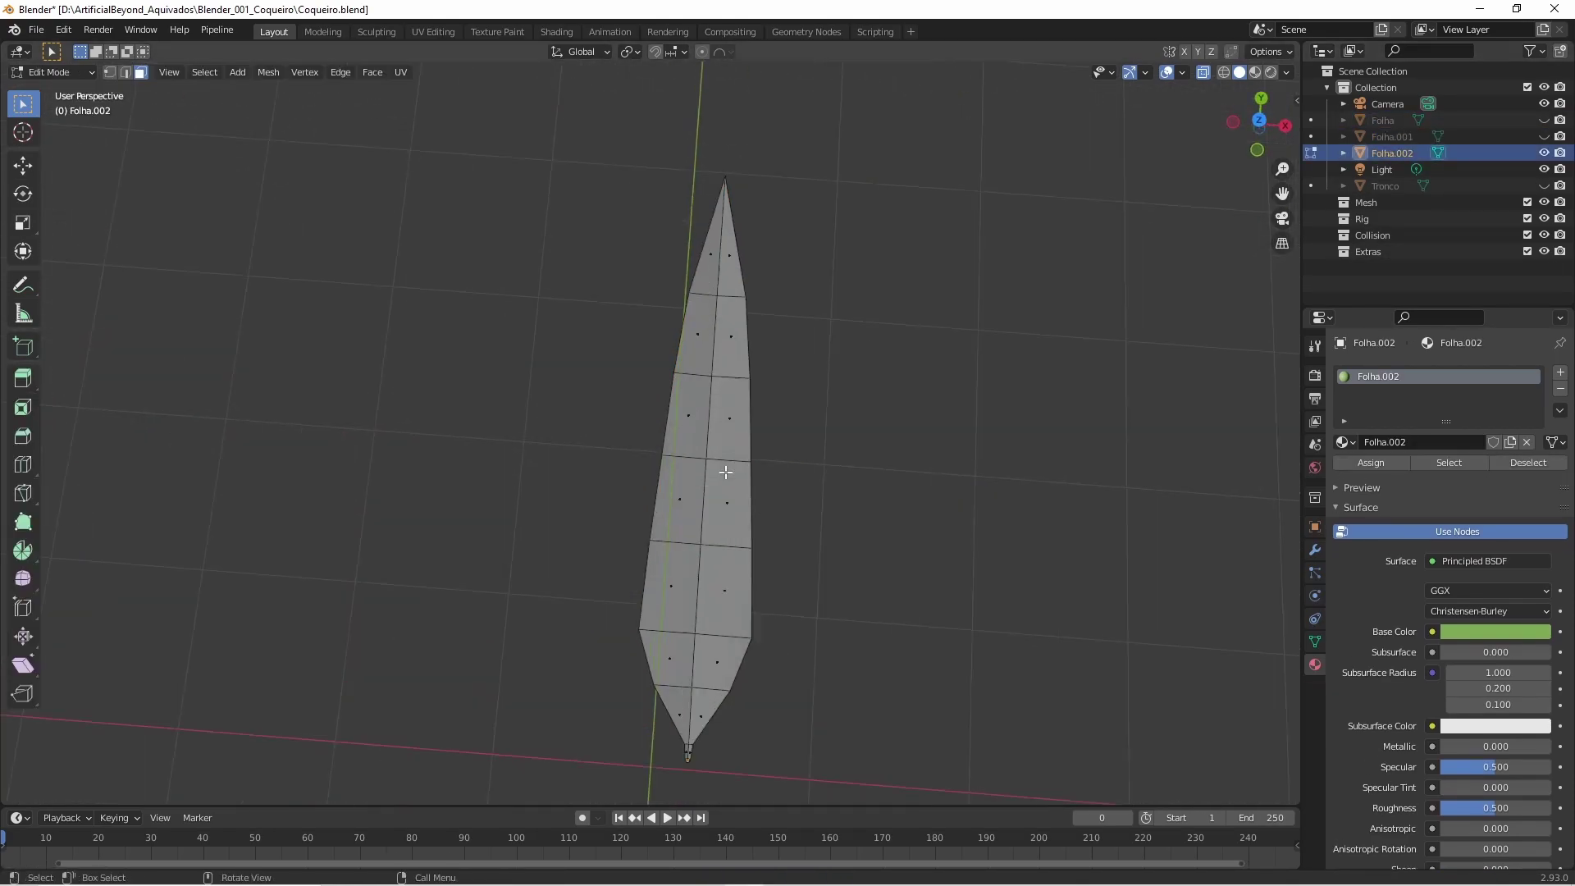
pyautogui.press('KP_7')
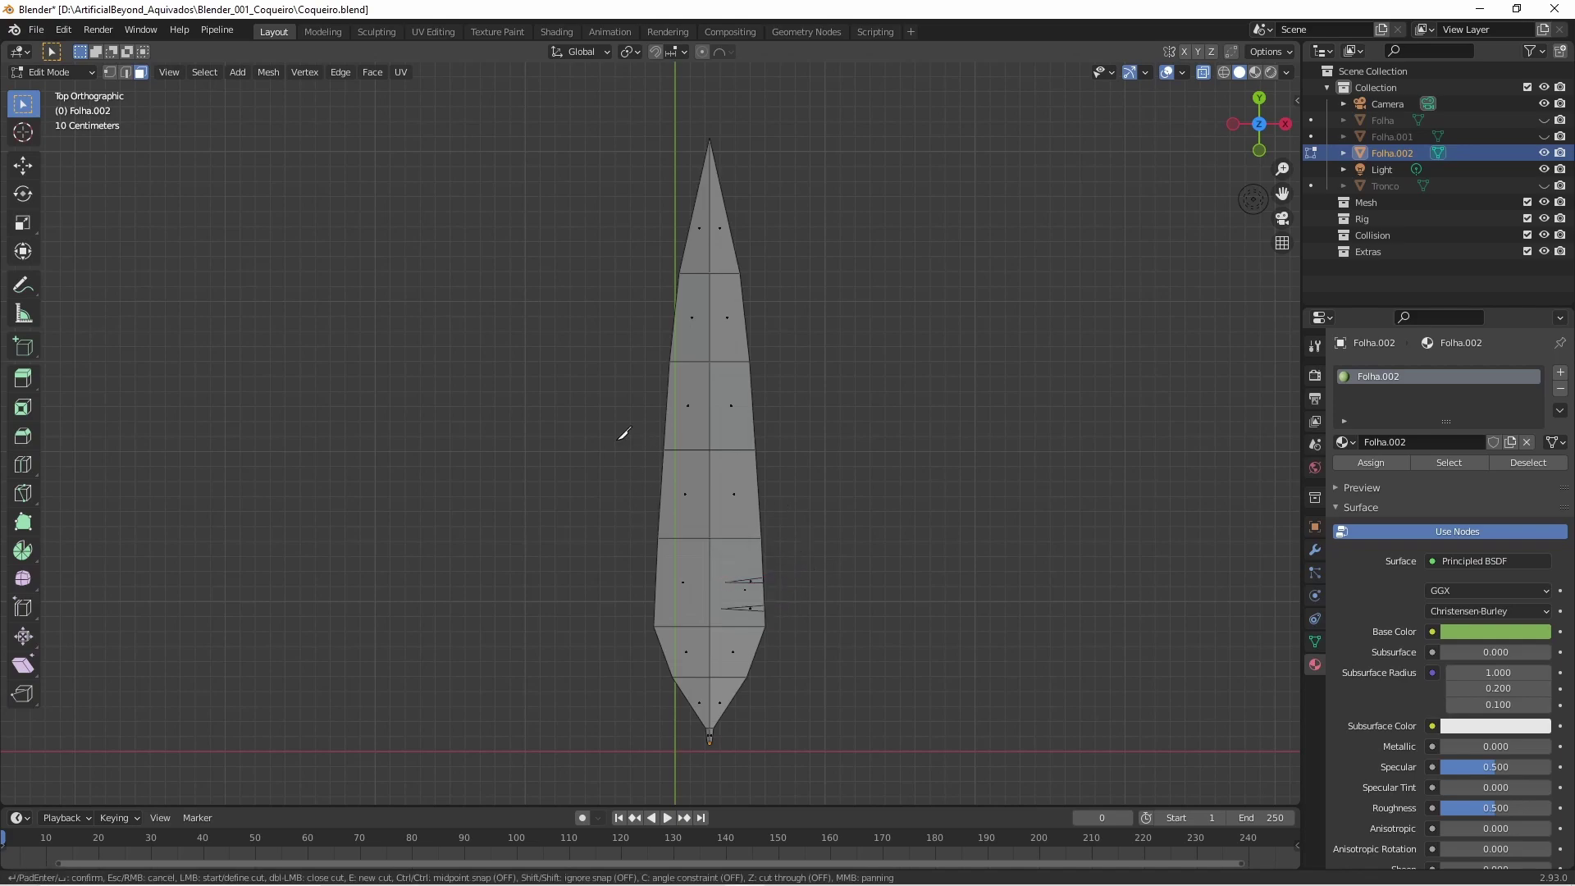
pyautogui.scroll(2, 759, 271)
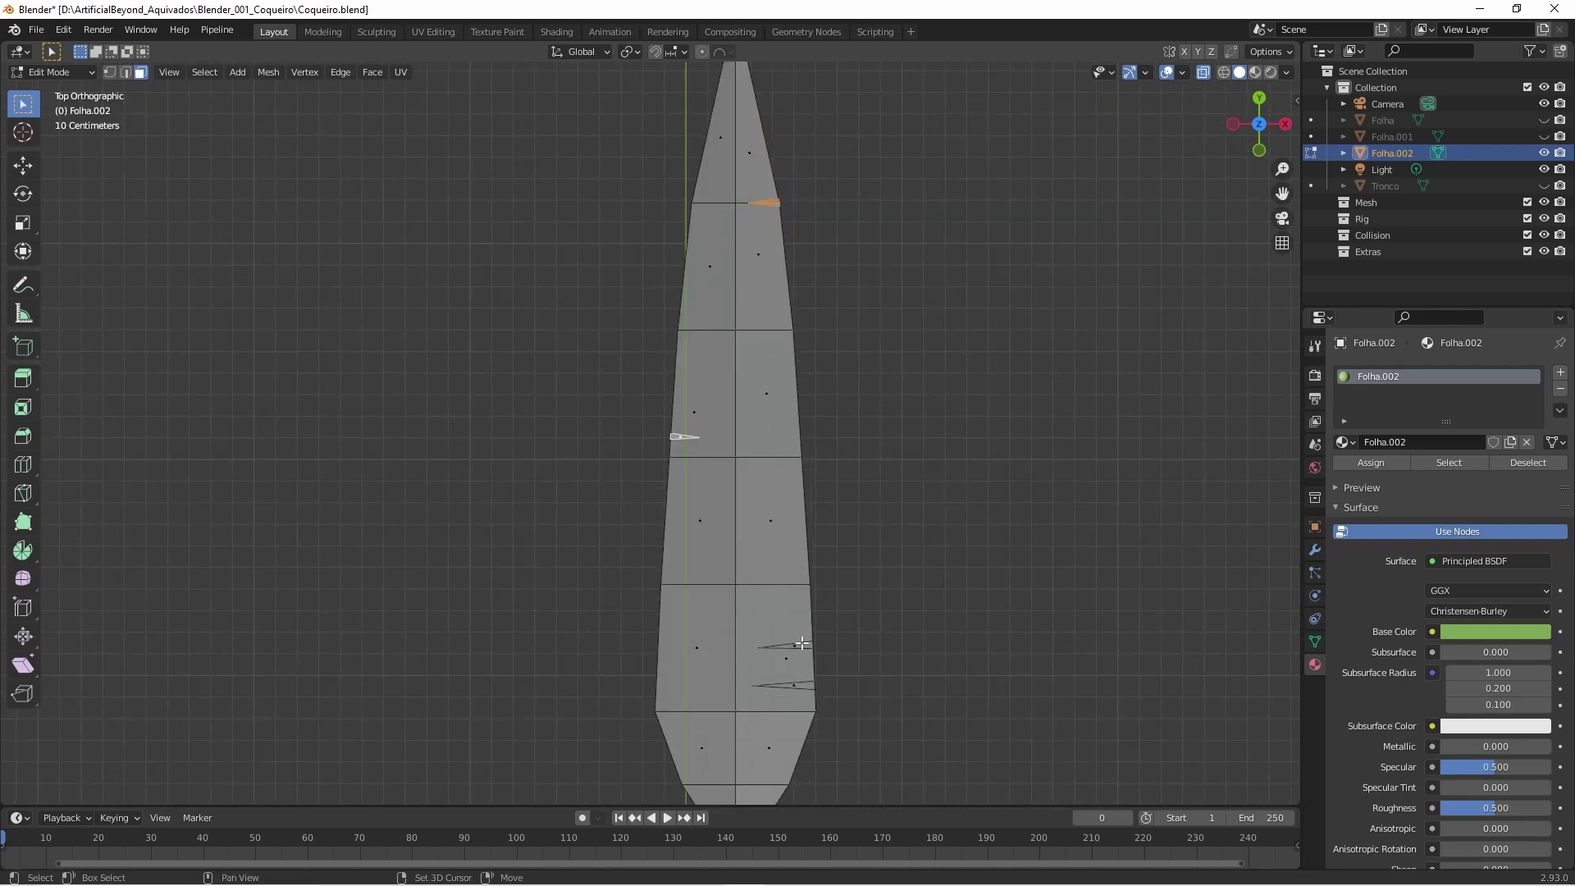
pyautogui.press('Return')
pyautogui.scroll(-3, 552, 253)
pyautogui.press('Tab')
pyautogui.moveTo(873, 450)
pyautogui.mouseDown(button='middle')
pyautogui.moveTo(806, 369)
pyautogui.moveTo(853, 328)
pyautogui.mouseUp(button='middle')
pyautogui.click(1401, 139)
# Snap the 3D cursor to the world origin and reset the leaves' origin placement.
pyautogui.press('a')
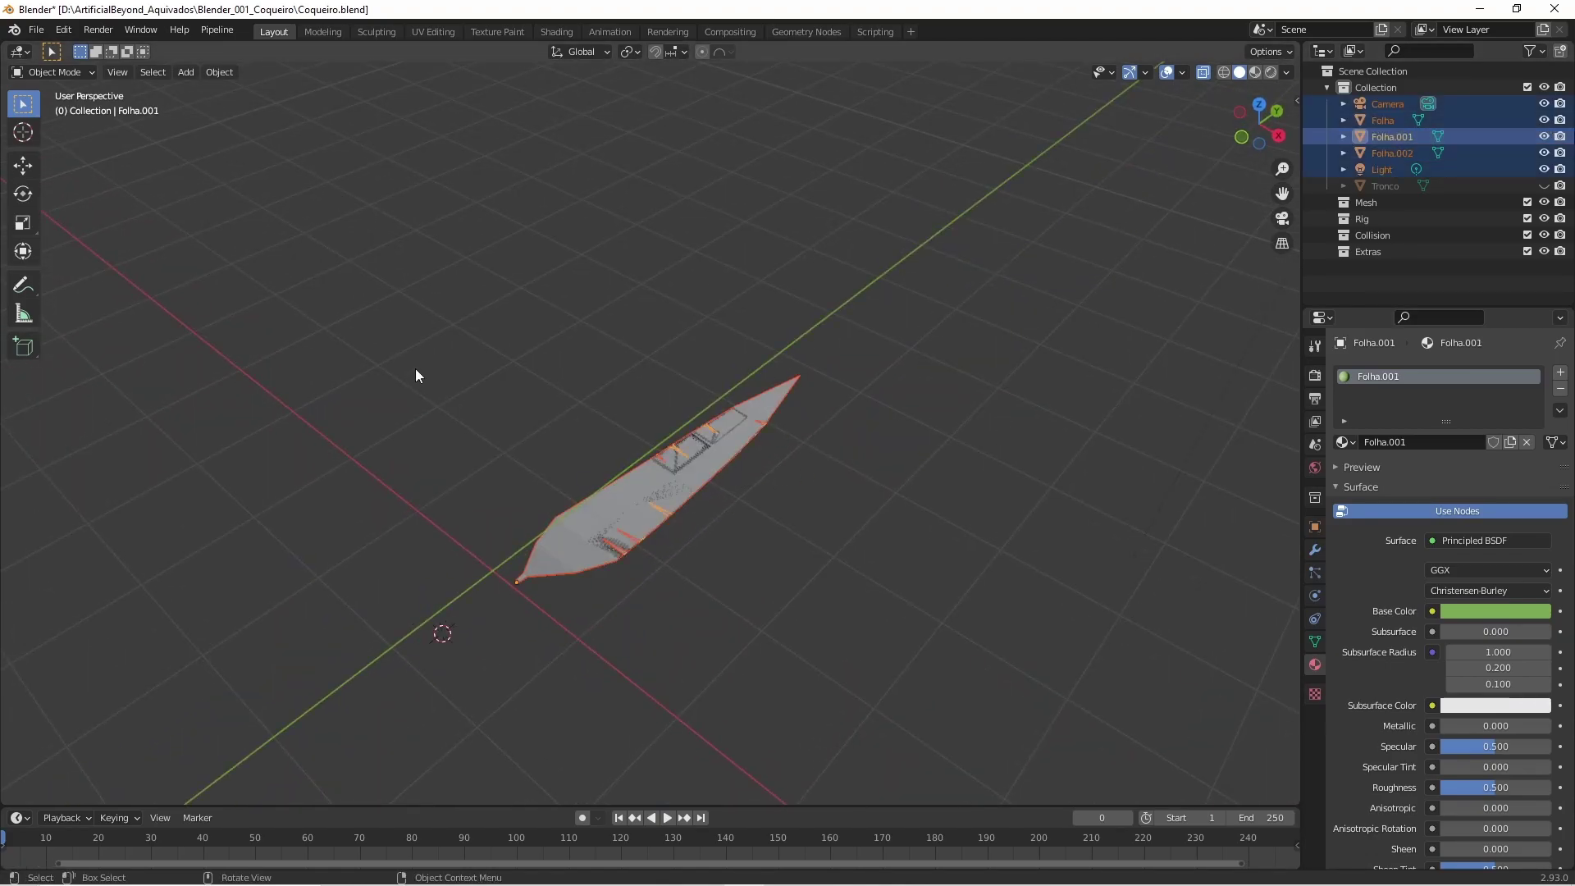
pyautogui.press('g')
pyautogui.rightClick(555, 382)
pyautogui.press('Escape')
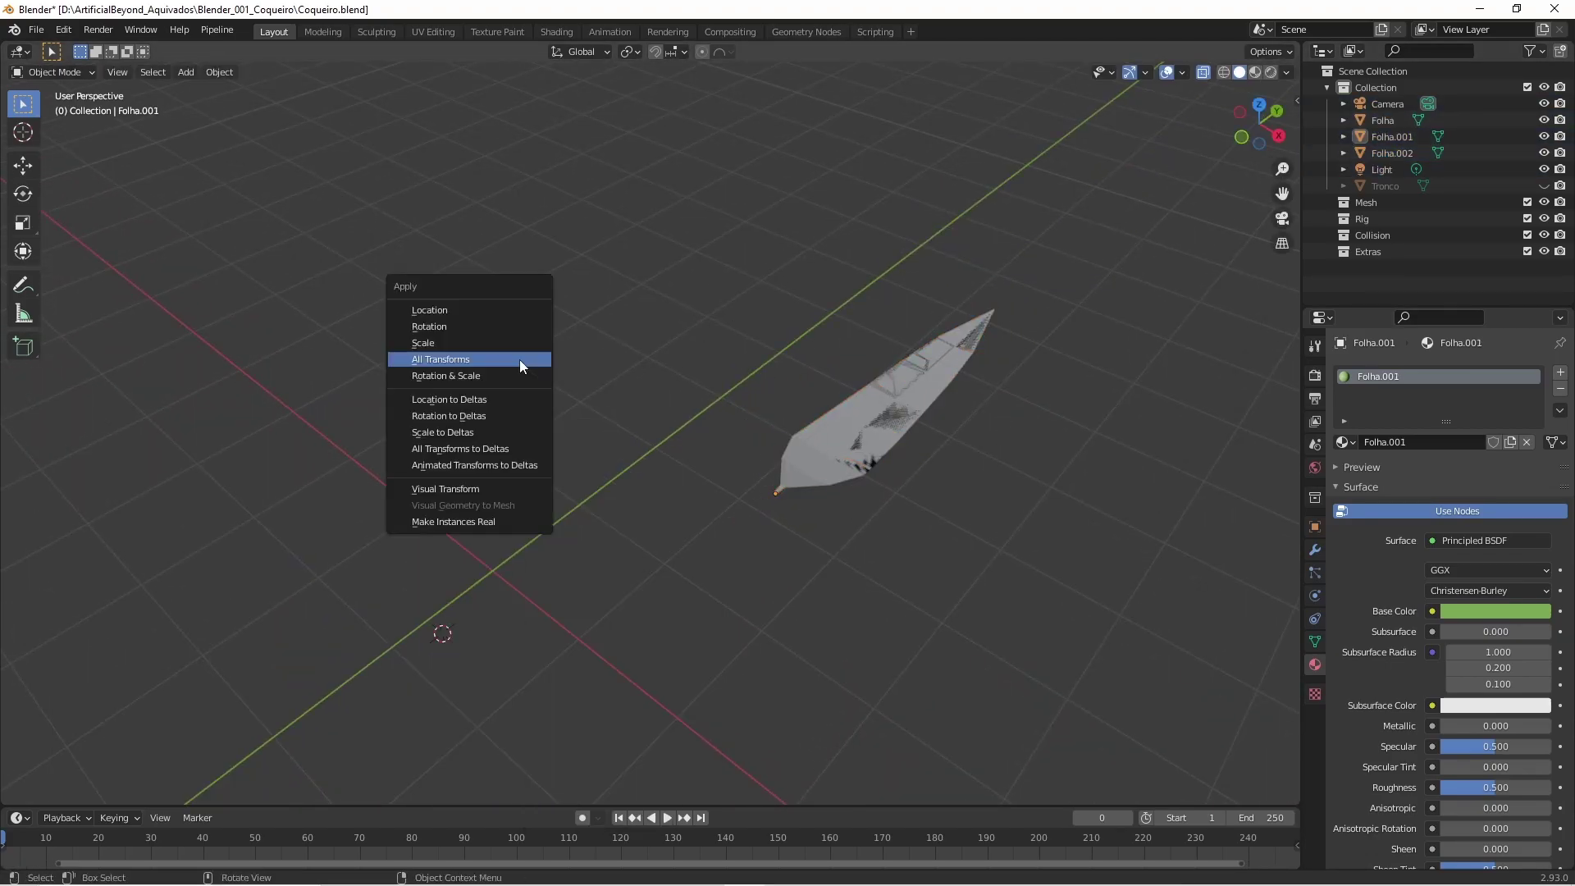
pyautogui.hotkey('shift', 's')
pyautogui.press('1')
pyautogui.rightClick(579, 535)
pyautogui.click(687, 553)
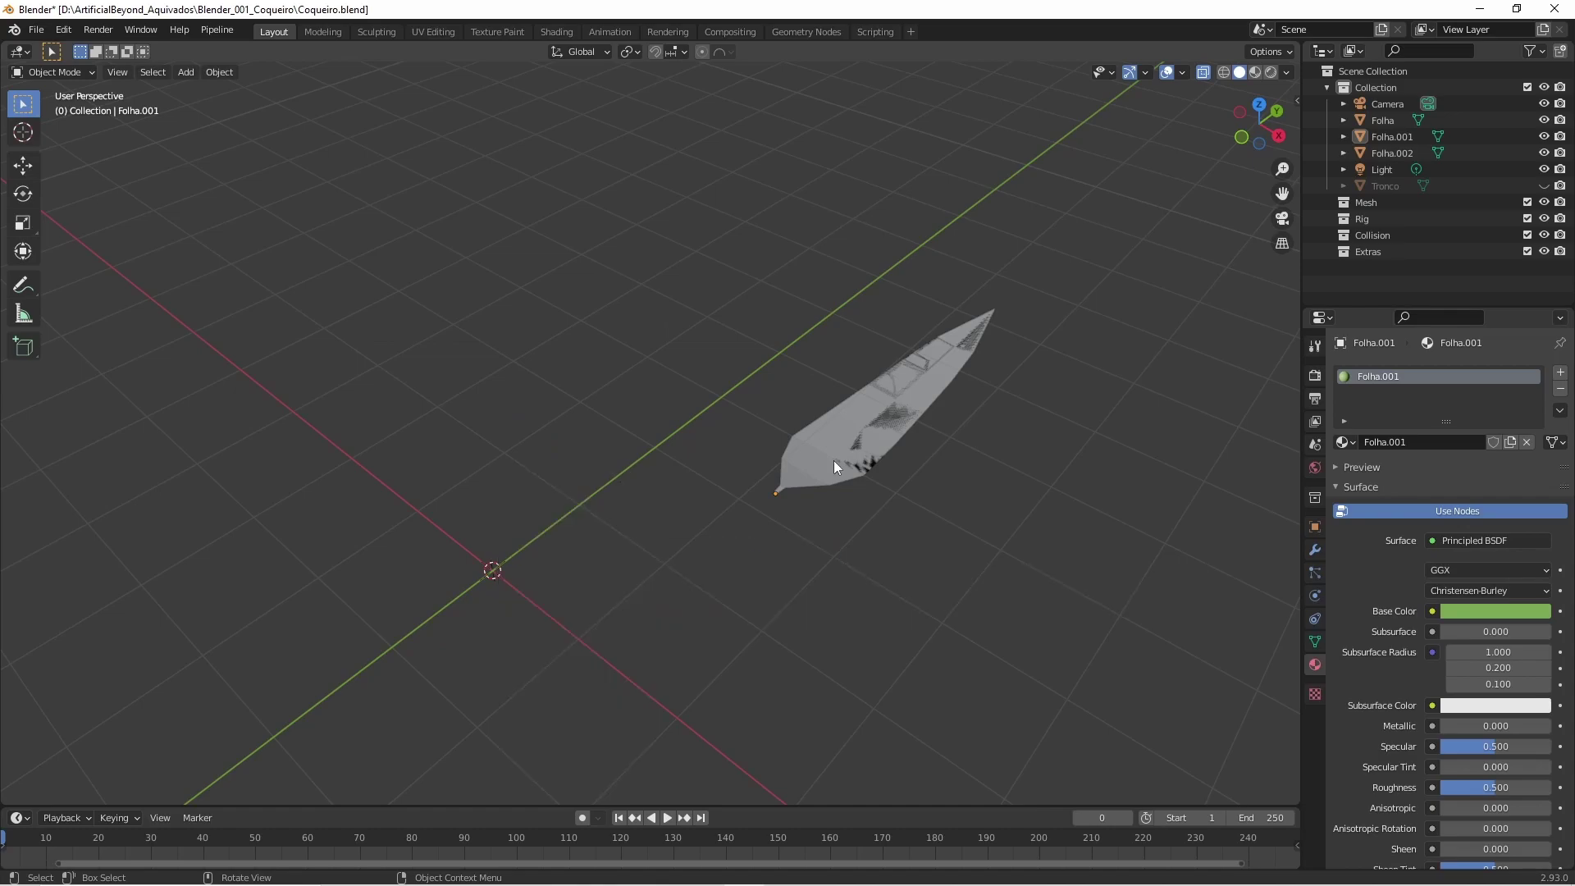
# Zero the Folha.002 leaf's location to bring it to the origin, then save Coqueiro.blend.
pyautogui.click(761, 510)
pyautogui.hotkey('ctrl', 'z')
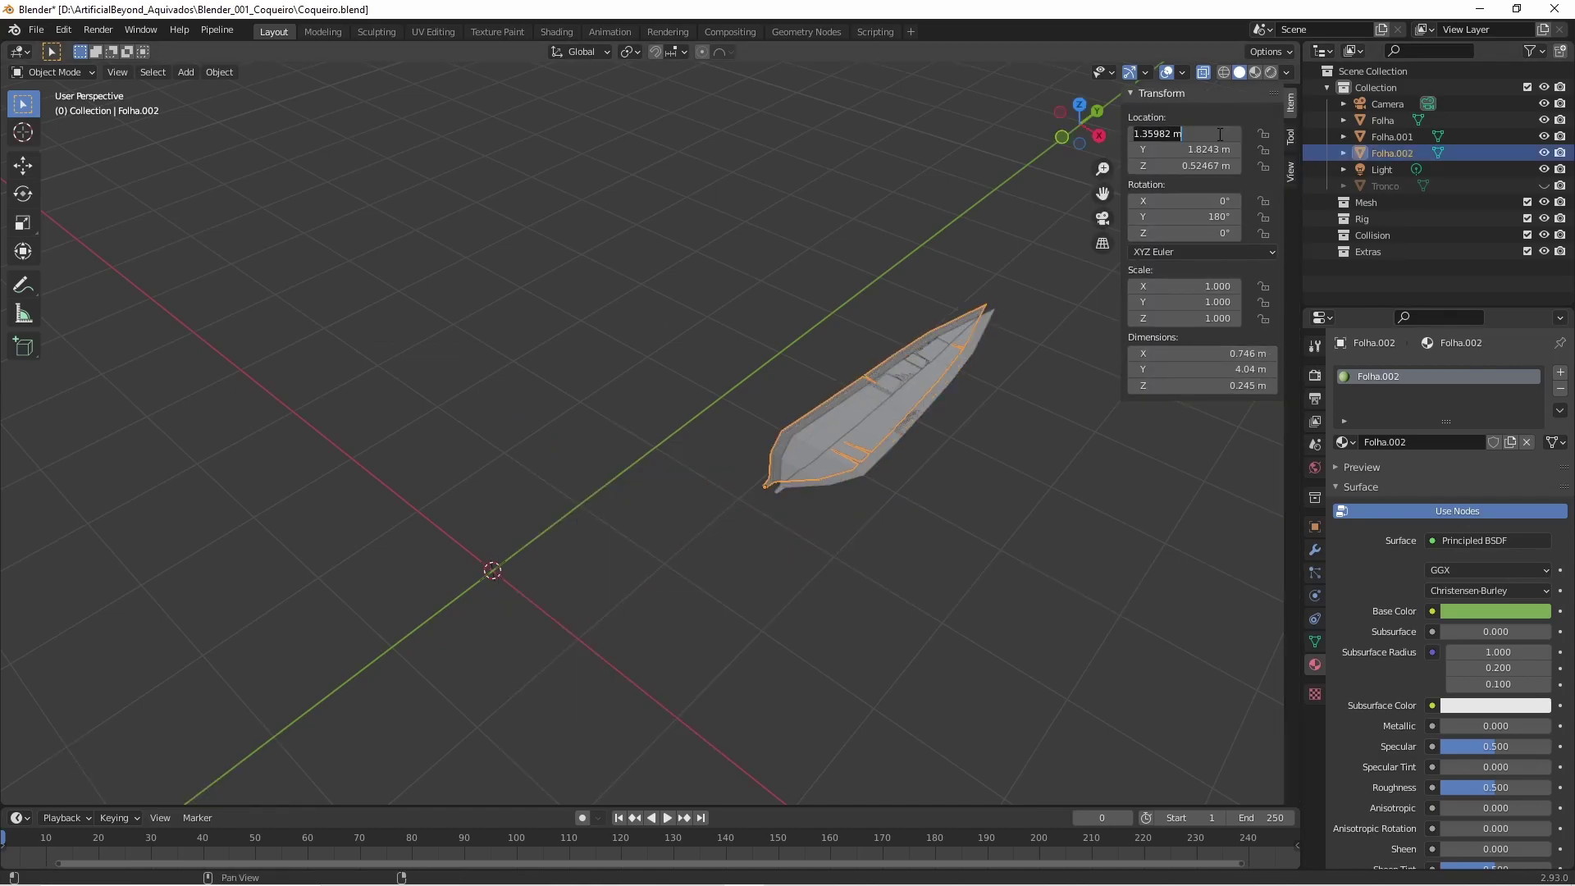
pyautogui.press('Return')
pyautogui.hotkey('alt', 'g')
pyautogui.moveTo(711, 525)
pyautogui.mouseDown(button='middle')
pyautogui.moveTo(755, 515)
pyautogui.moveTo(613, 494)
pyautogui.mouseUp(button='middle')
pyautogui.click(886, 427)
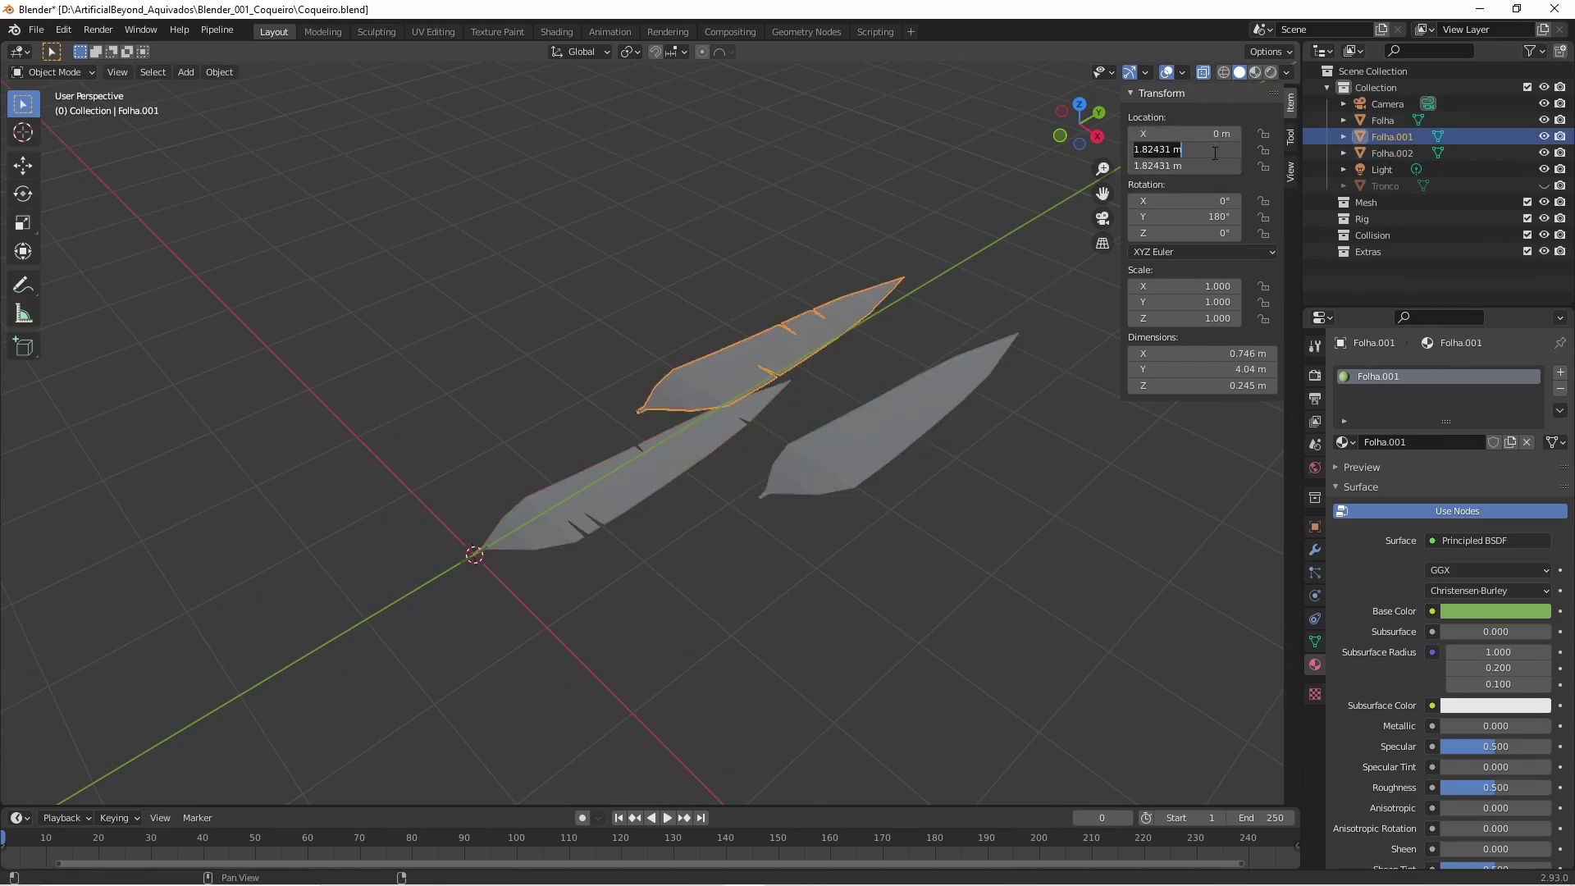
pyautogui.hotkey('ctrl', 's')
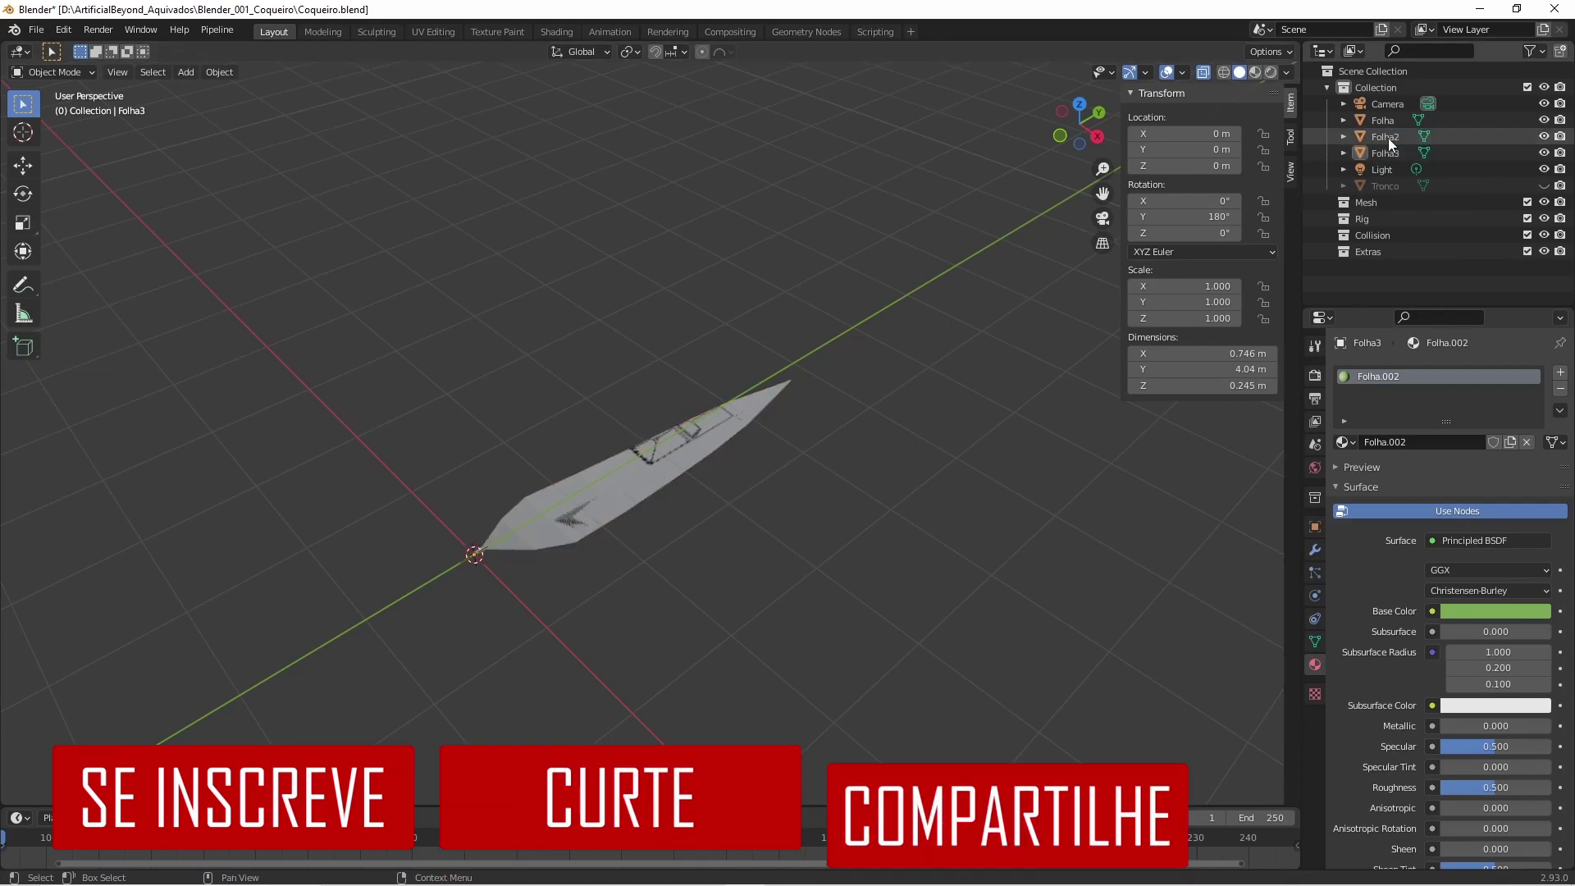
# Paste four leaf copies rotated right, lower left, upper left and lower right in top view.
pyautogui.hotkey('ctrl', 'v')
pyautogui.press('r')
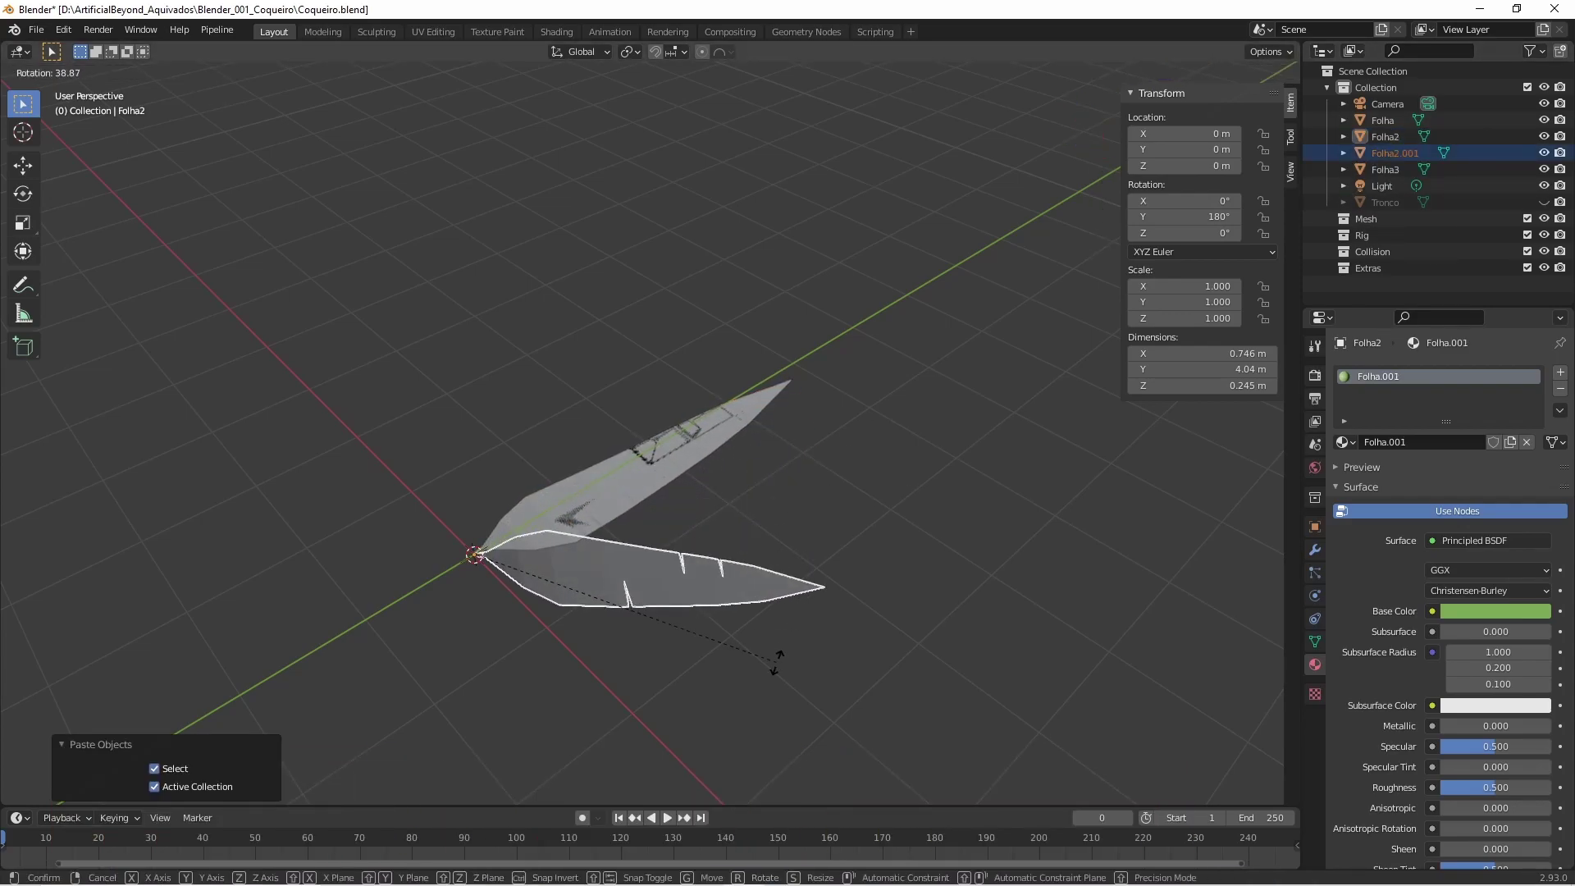
pyautogui.press('KP_7')
pyautogui.click(910, 633)
pyautogui.hotkey('ctrl', 'v')
pyautogui.press('r')
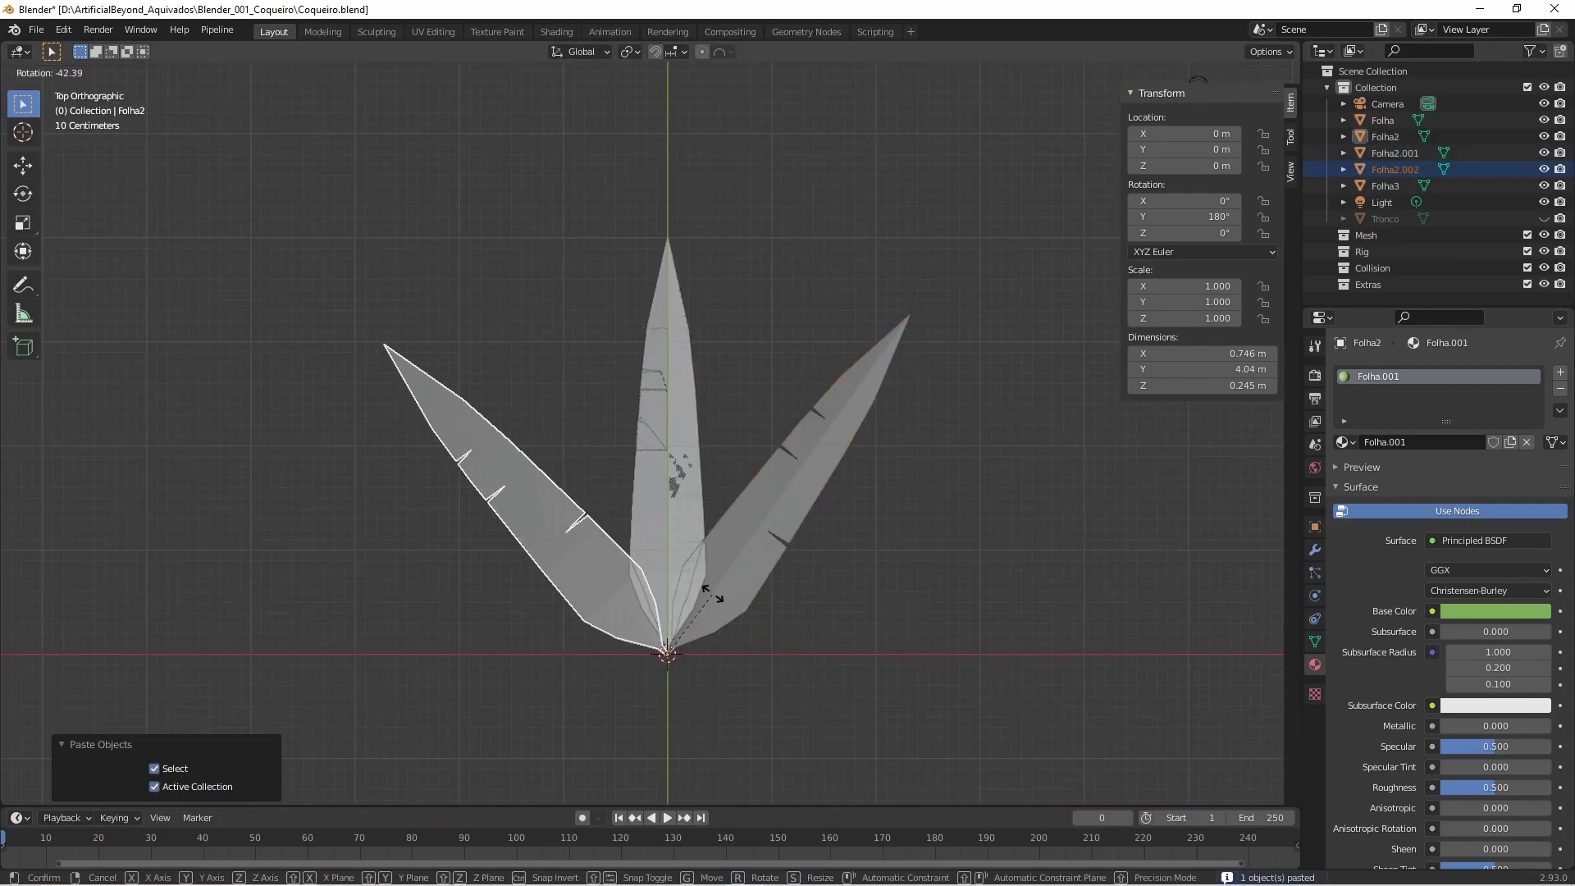
pyautogui.click(774, 600)
pyautogui.hotkey('ctrl', 'v')
pyautogui.press('r')
pyautogui.click(706, 523)
pyautogui.hotkey('ctrl', 'v')
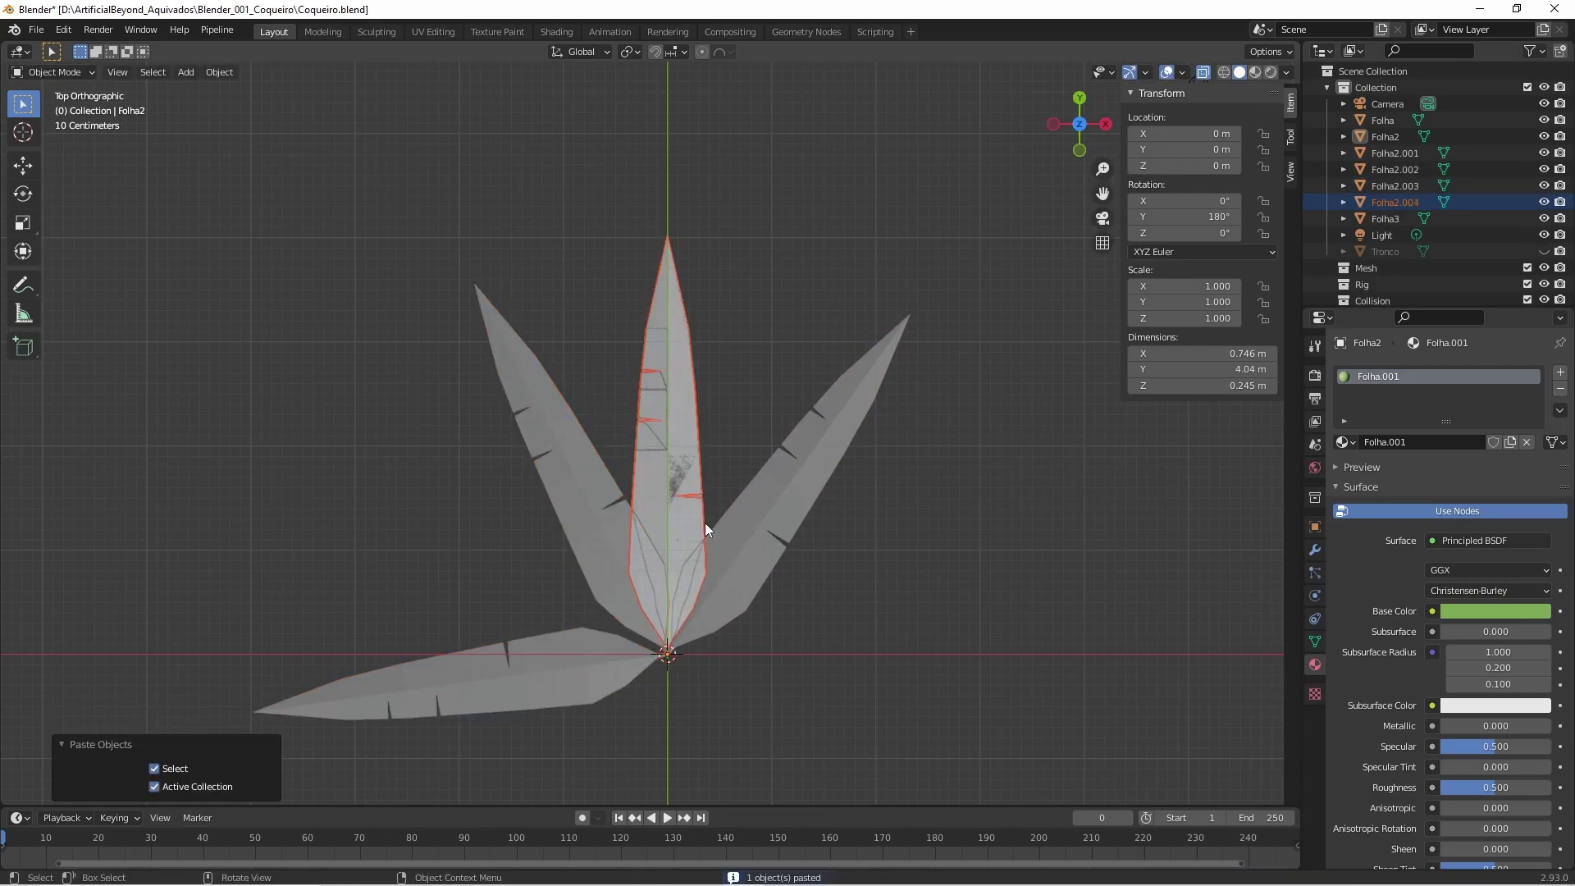
pyautogui.press('r')
pyautogui.click(727, 80)
# Hide Folha and Folha2, then add two rotated copies of centre leaf Folha3, one at -149°.
pyautogui.click(686, 406)
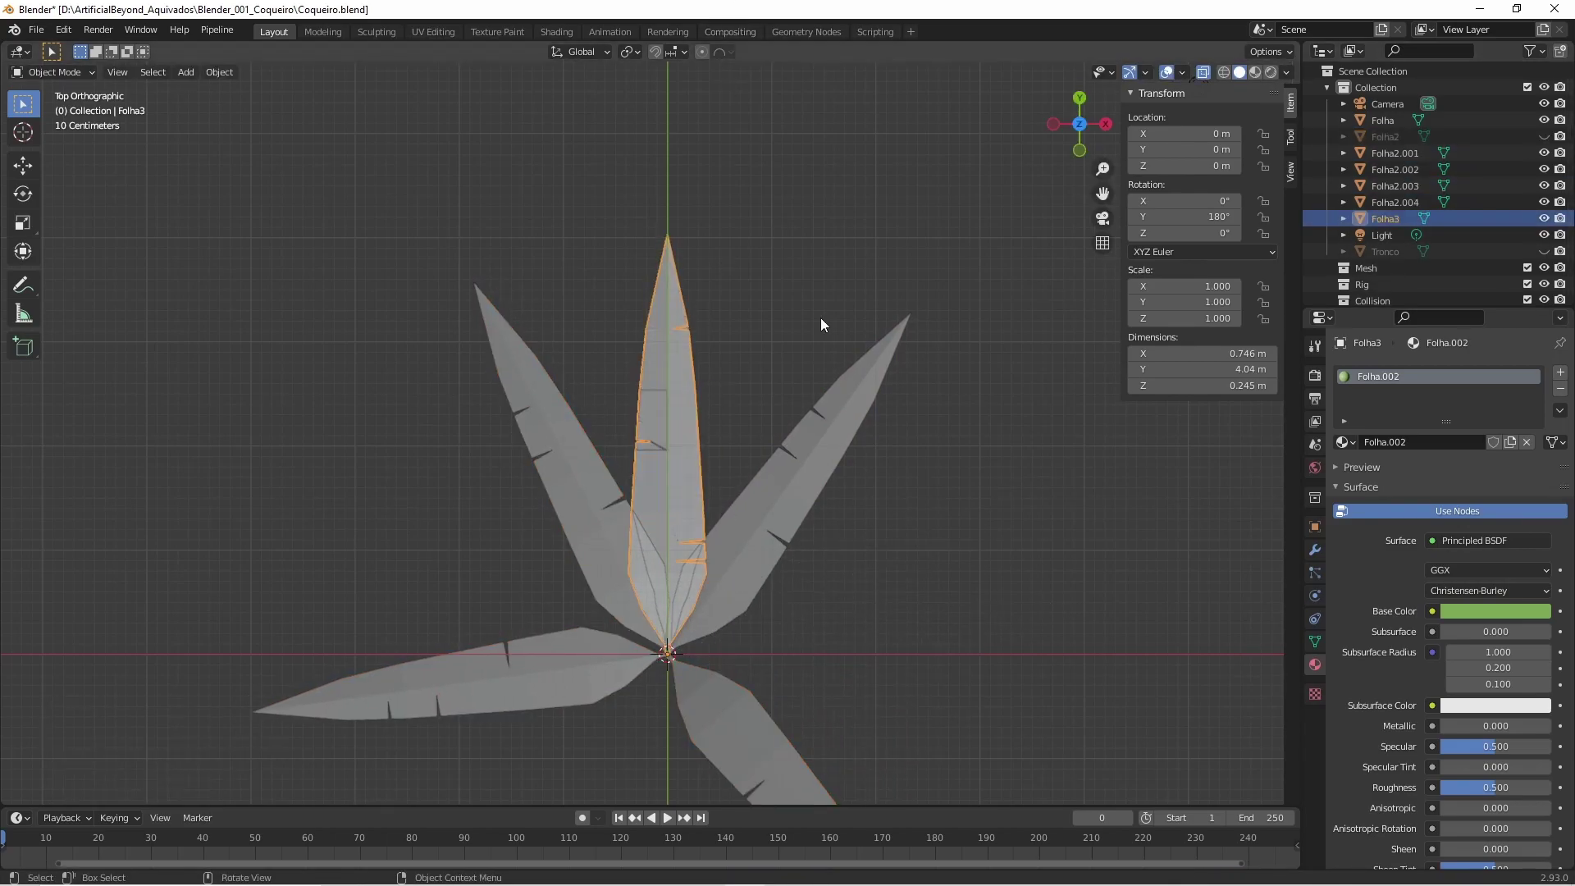
pyautogui.click(1509, 119)
pyautogui.moveTo(1544, 120); pyautogui.dragTo(1544, 140)
pyautogui.hotkey('ctrl', 'v')
pyautogui.press('r')
pyautogui.click(1016, 697)
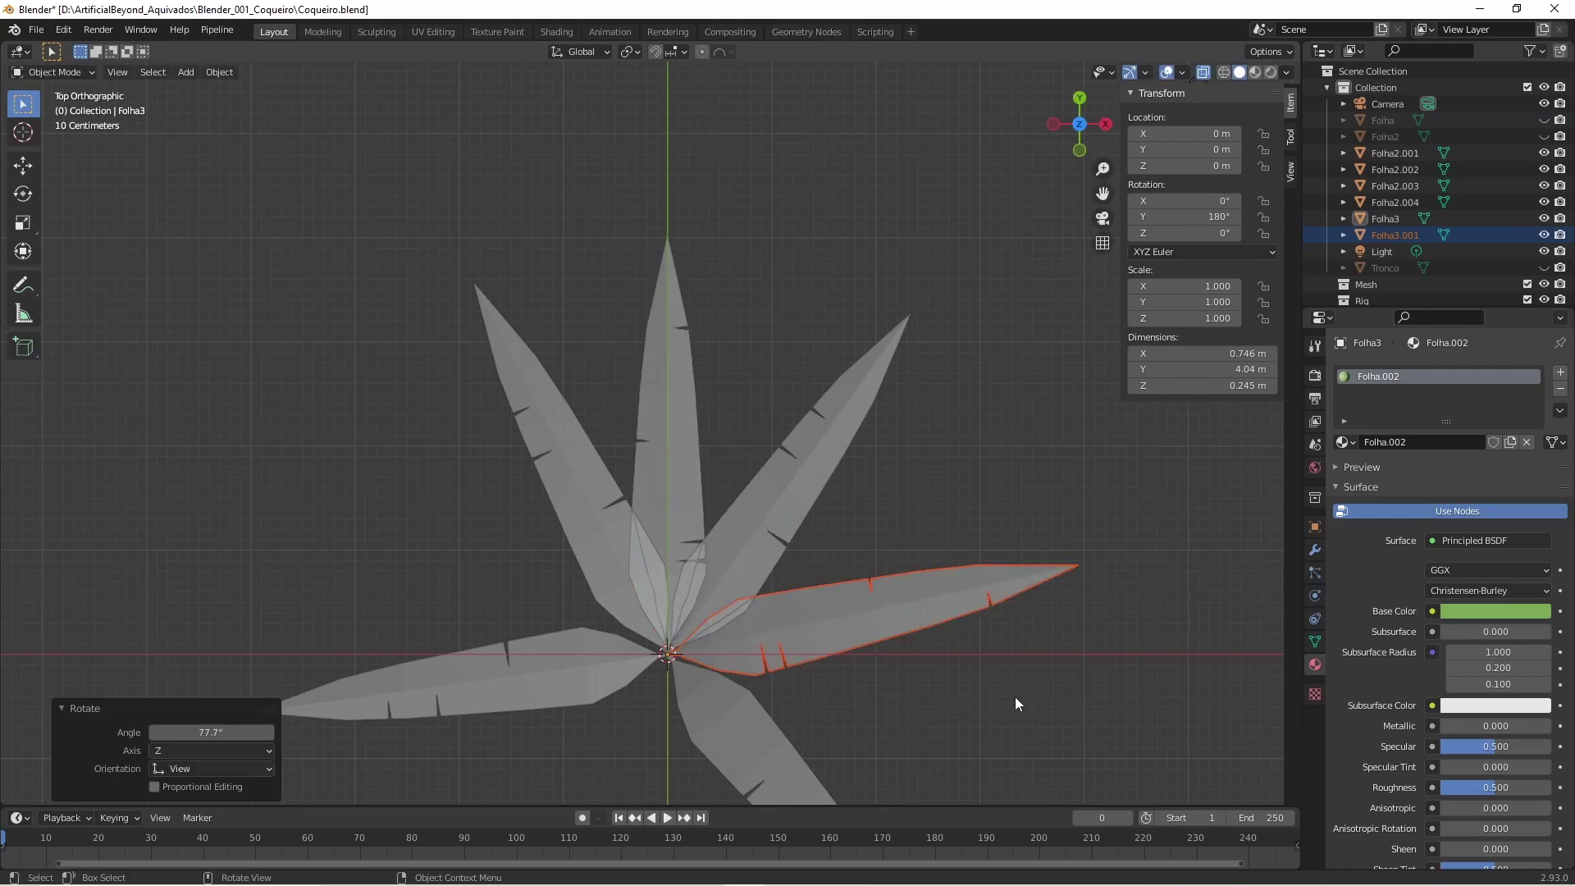
pyautogui.hotkey('ctrl', 'v')
pyautogui.press('r')
pyautogui.click(479, 118)
pyautogui.scroll(-3, 479, 118)
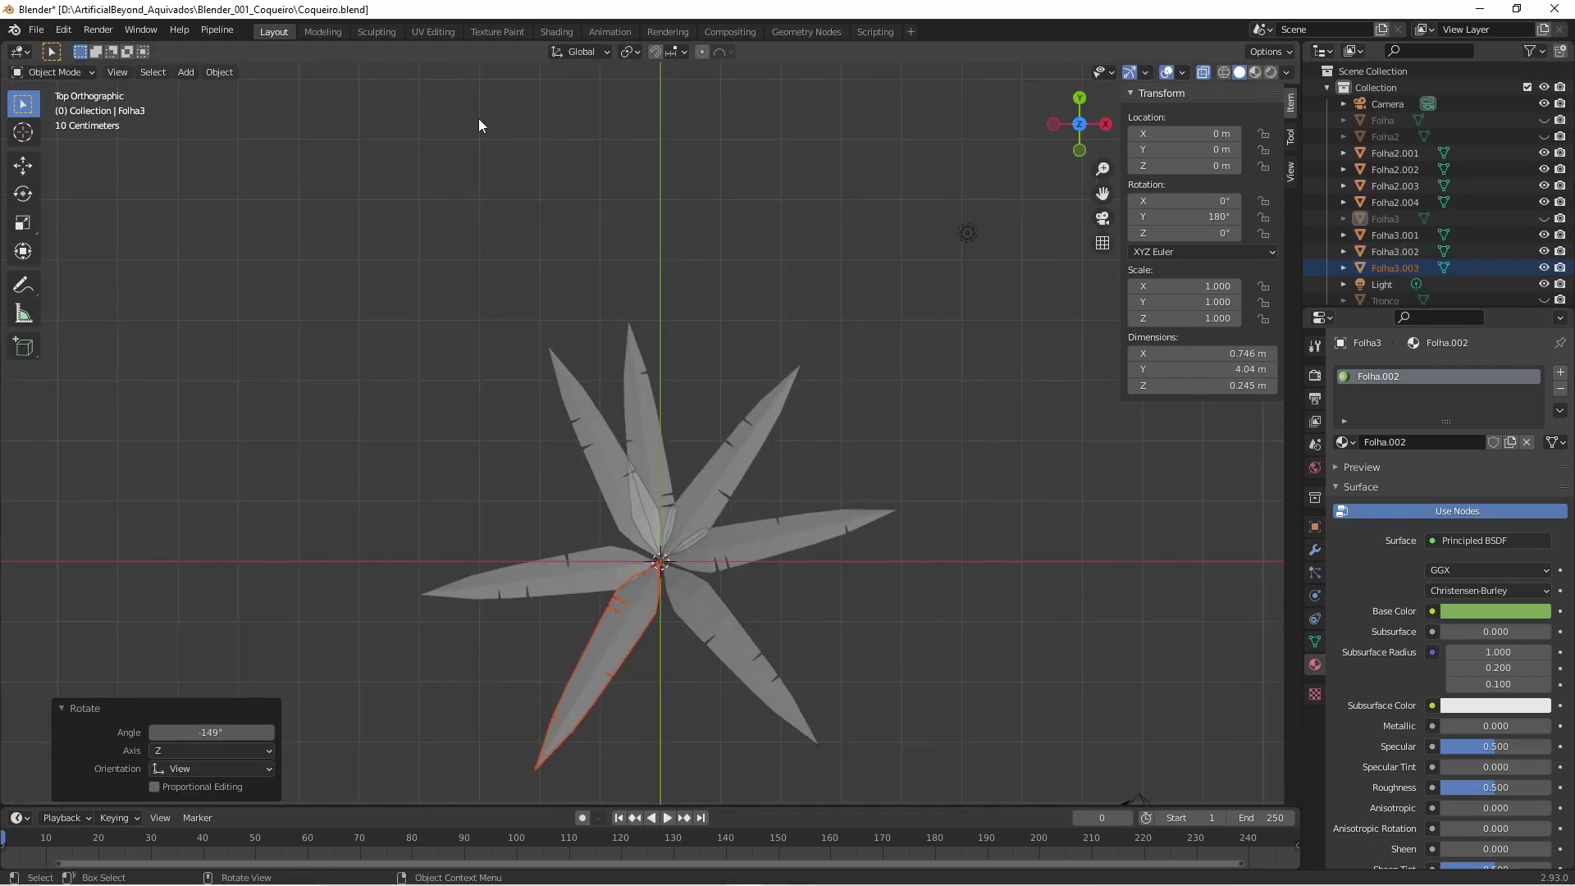
# Paste one more leaf copy and shrink some copies, Folha2.003 to scale 0.970.
pyautogui.hotkey('ctrl', 'v')
pyautogui.press('s')
pyautogui.scroll(1, 705, 516)
pyautogui.click(840, 514)
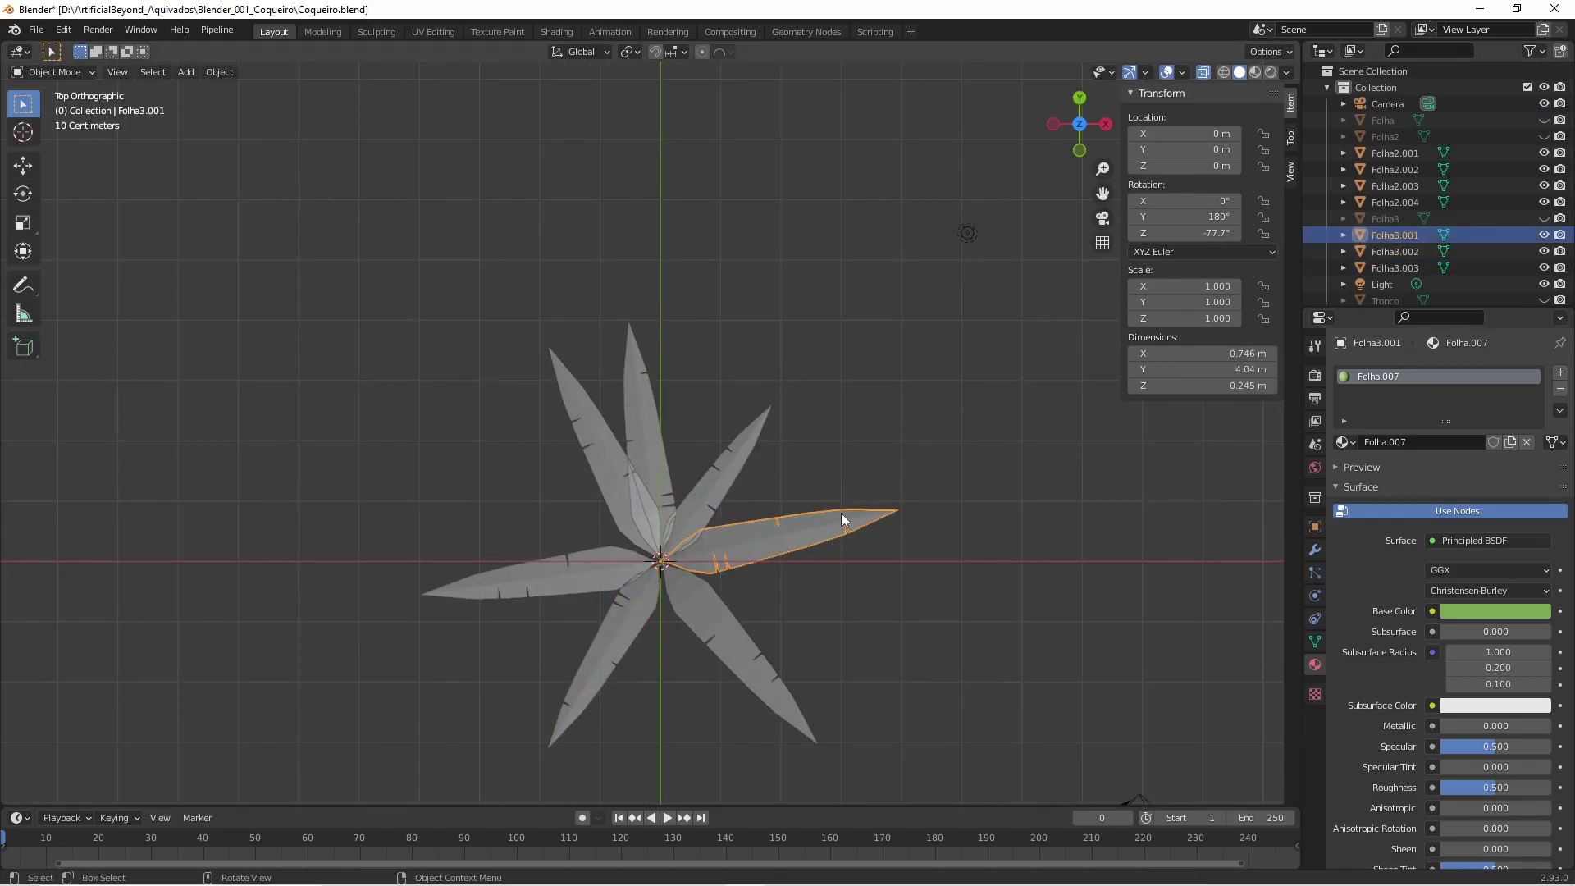
pyautogui.press('s')
pyautogui.click(720, 610)
pyautogui.press('s')
pyautogui.click(901, 419)
# Flip all the leaves 180° around the Y axis.
pyautogui.press('a')
pyautogui.moveTo(775, 350)
pyautogui.mouseDown(button='middle')
pyautogui.moveTo(833, 466)
pyautogui.moveTo(712, 554)
pyautogui.moveTo(546, 604)
pyautogui.mouseUp(button='middle')
pyautogui.write('y180')
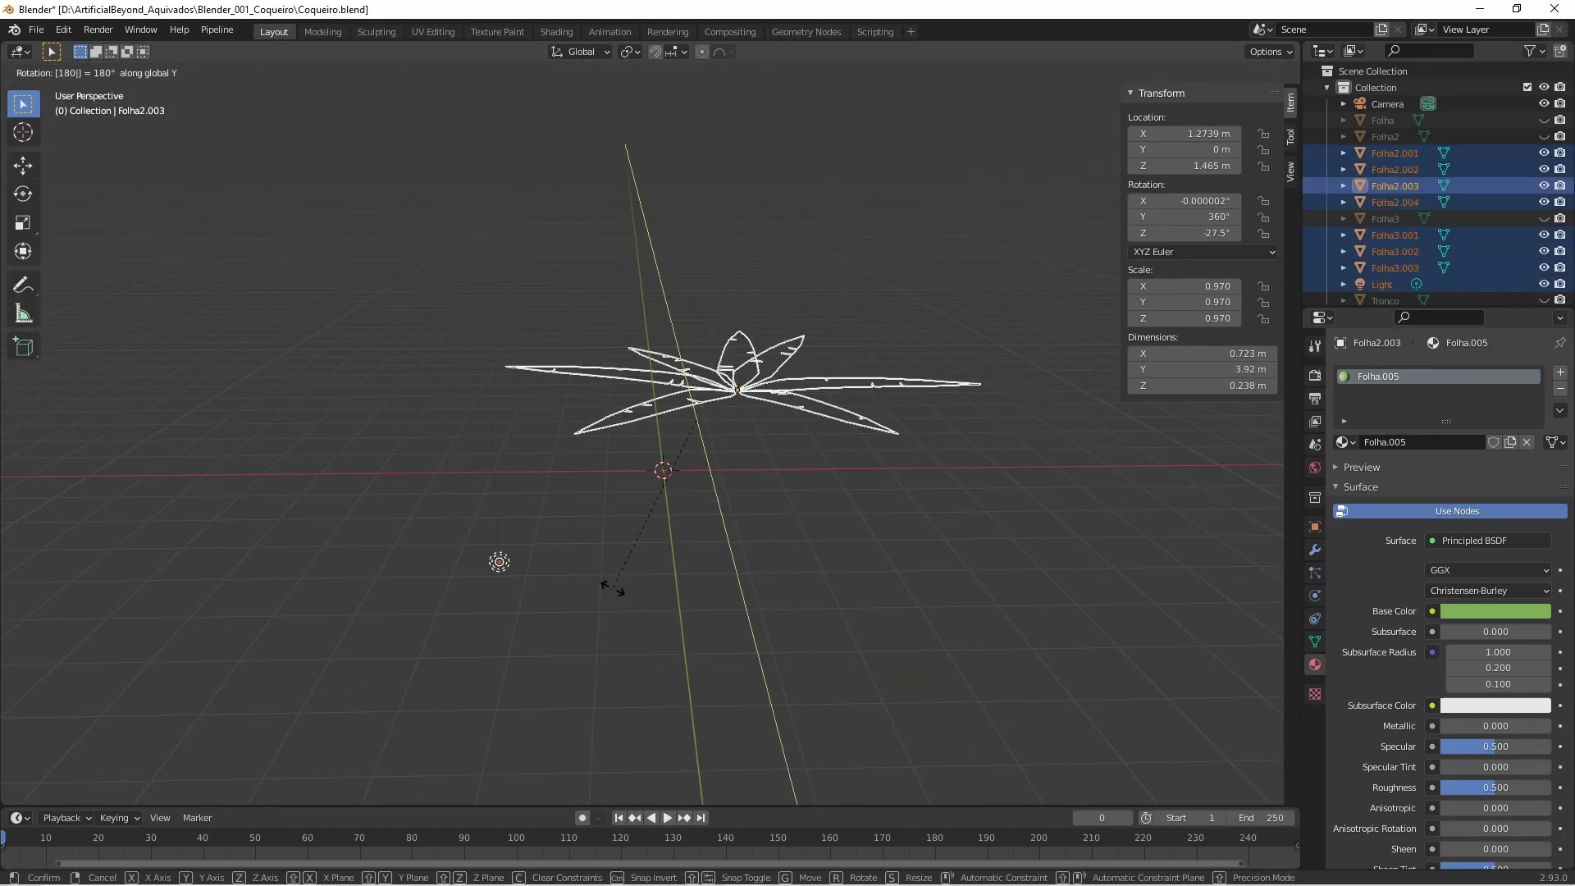
pyautogui.press('Return')
pyautogui.press('Escape')
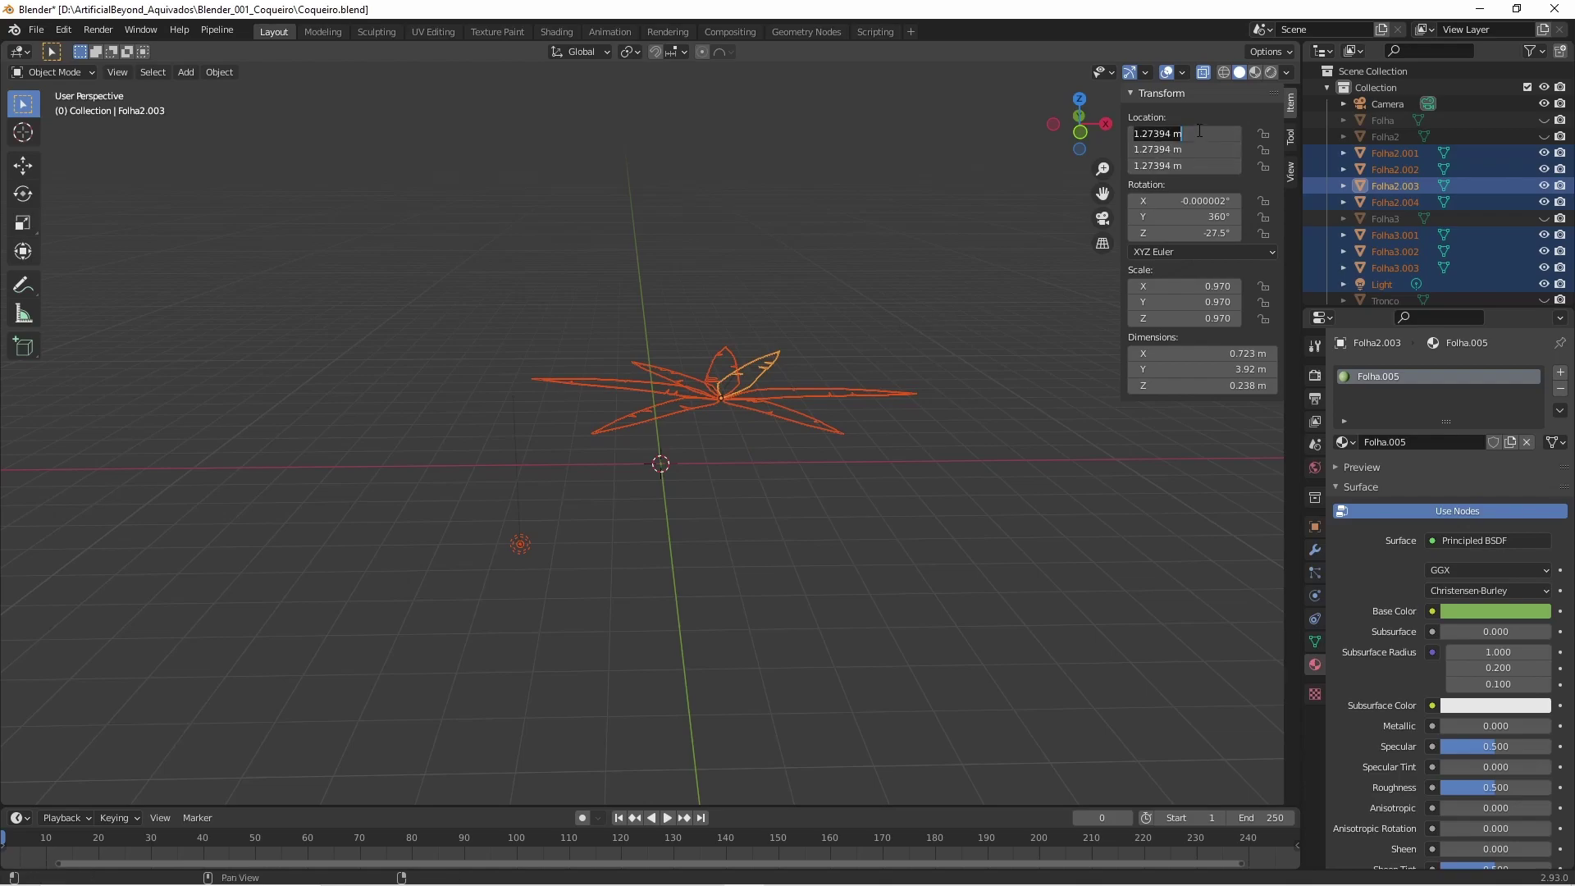
pyautogui.click(735, 441)
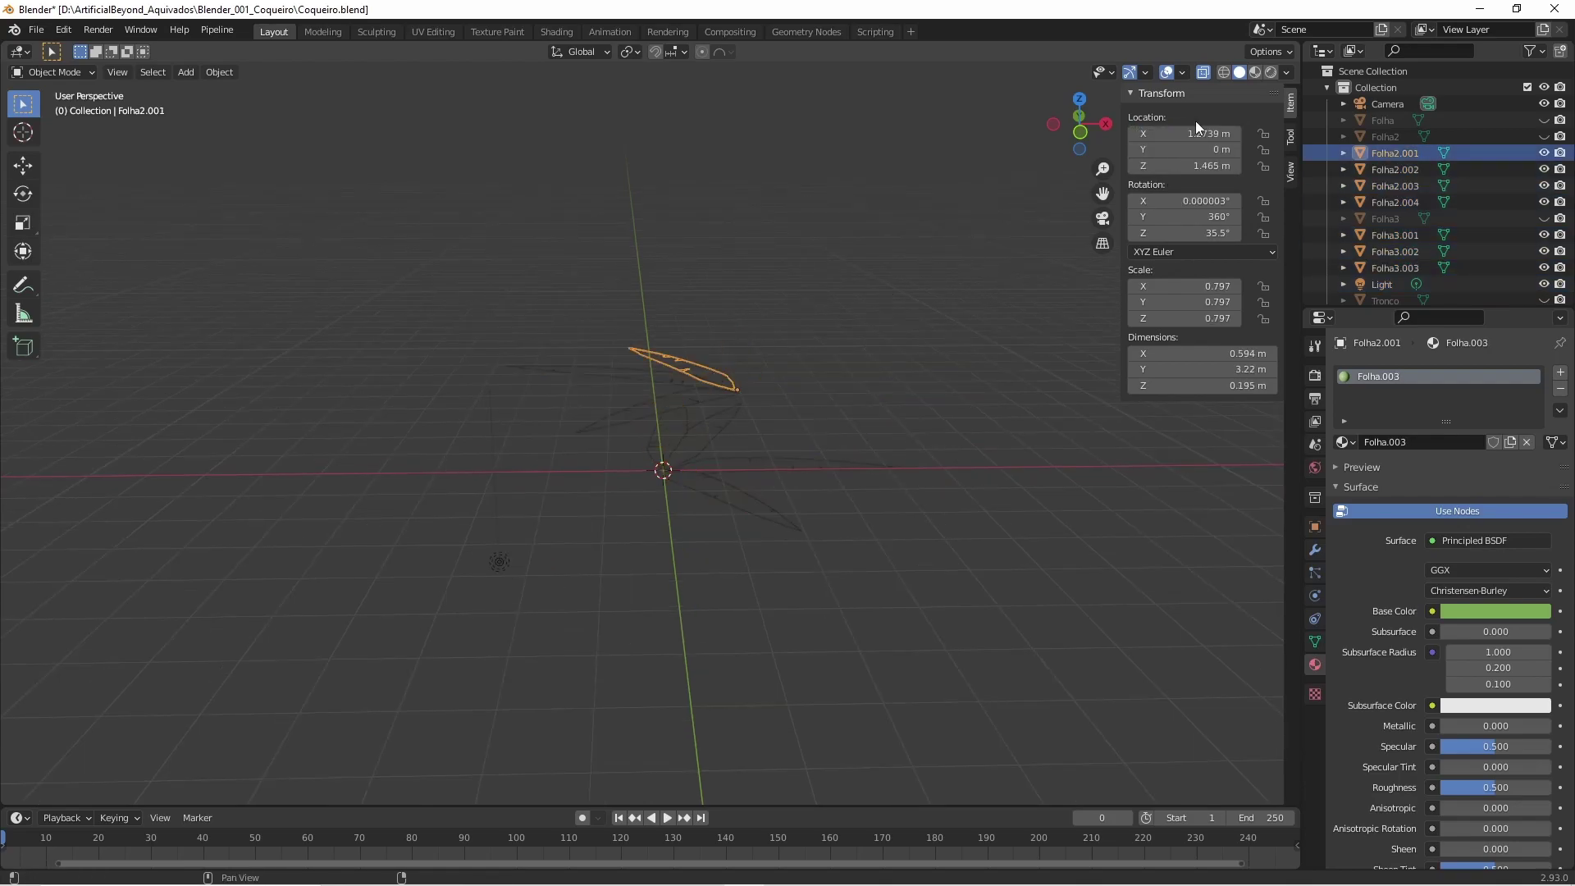
pyautogui.keyDown('shift'); pyautogui.moveTo(739, 345); pyautogui.dragTo(796, 318, button='middle'); pyautogui.keyUp('shift')
# Rotate Folha2.003 around Z and tilt two other leaves by 12.7° and 17.4°.
pyautogui.click(722, 426)
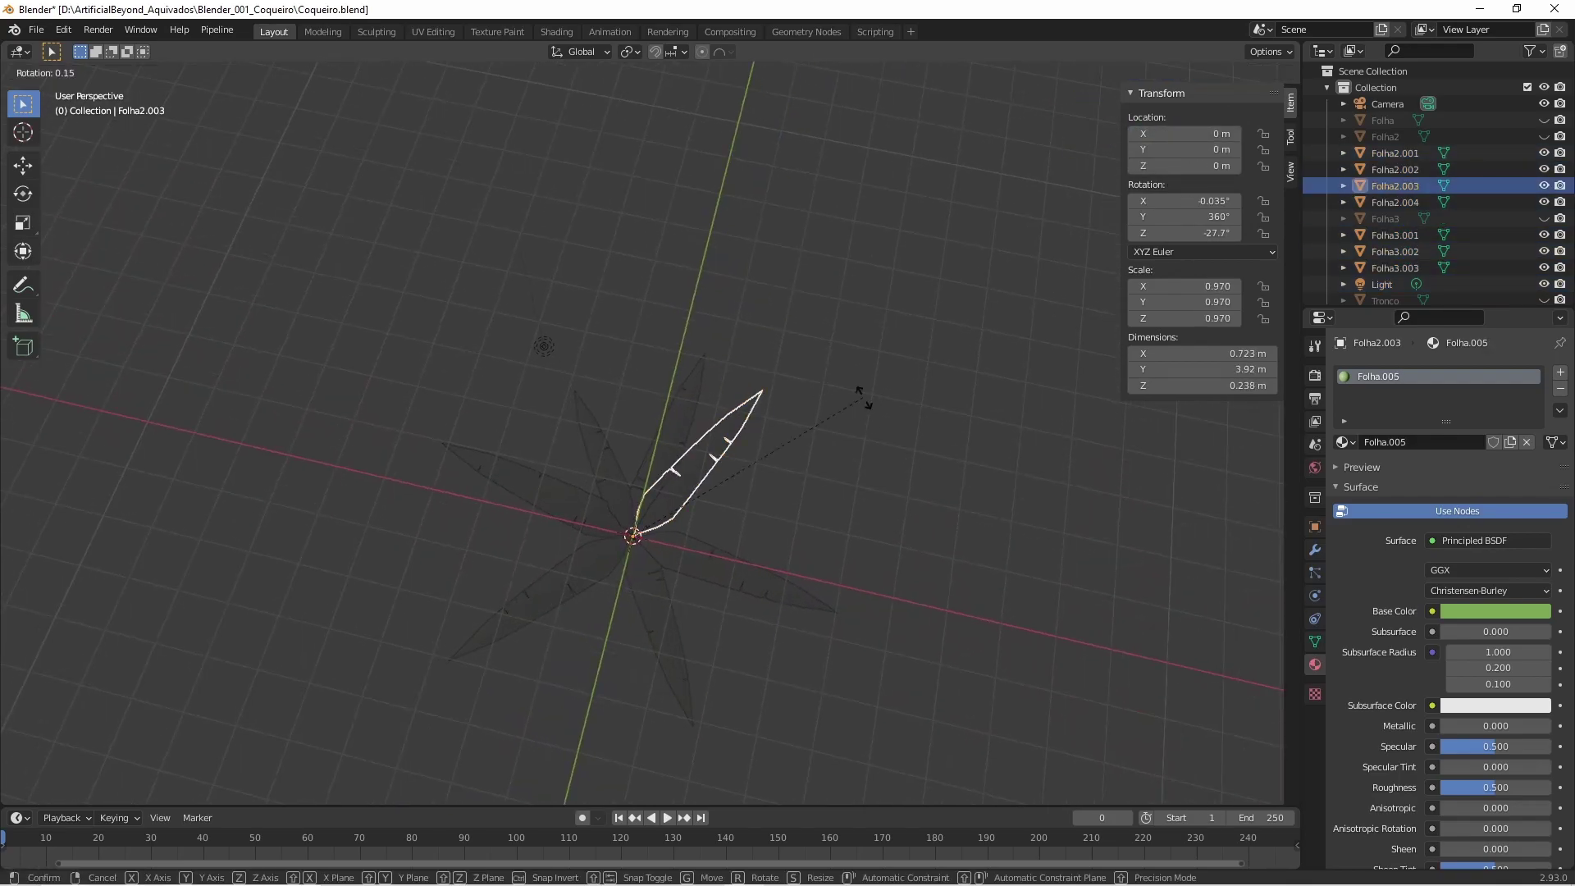
pyautogui.press('r')
pyautogui.press('z')
pyautogui.click(859, 435)
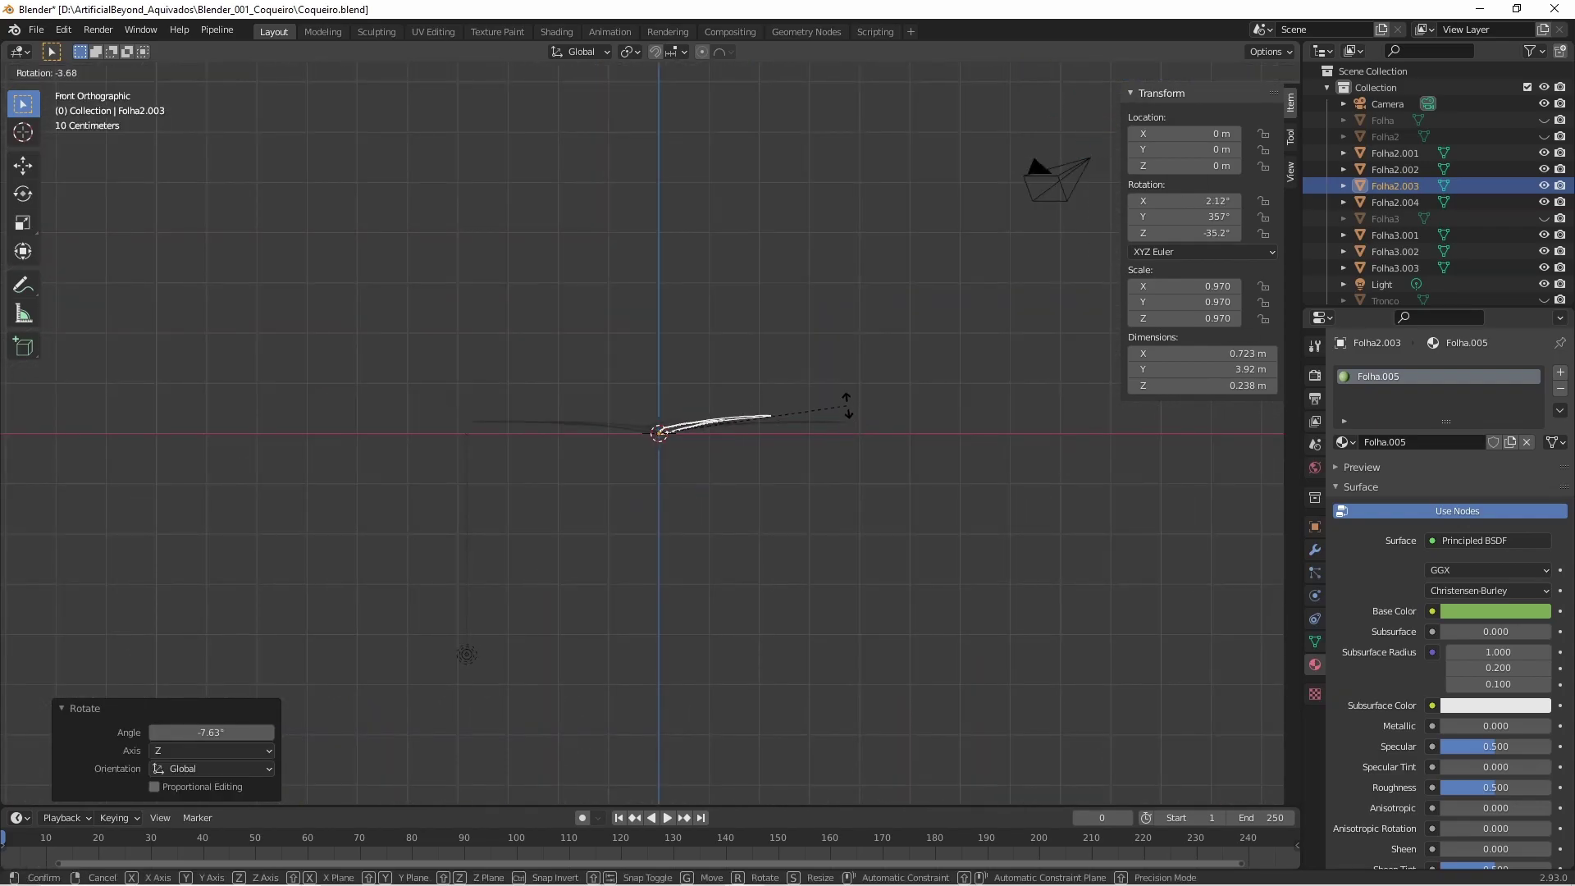
pyautogui.press('KP_1')
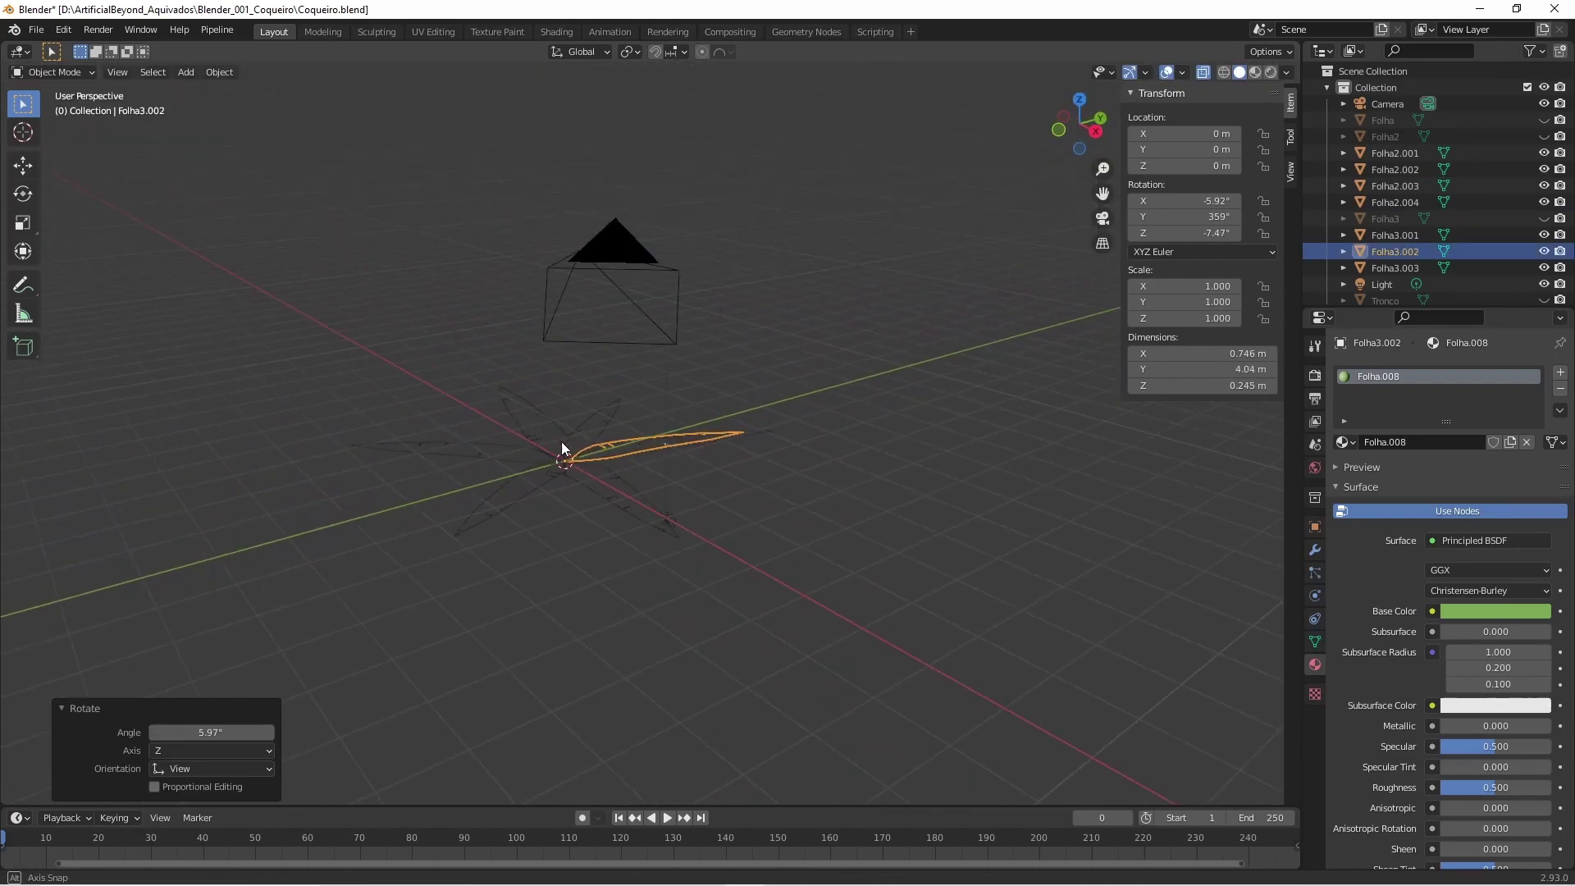
pyautogui.click(539, 443)
pyautogui.click(638, 457)
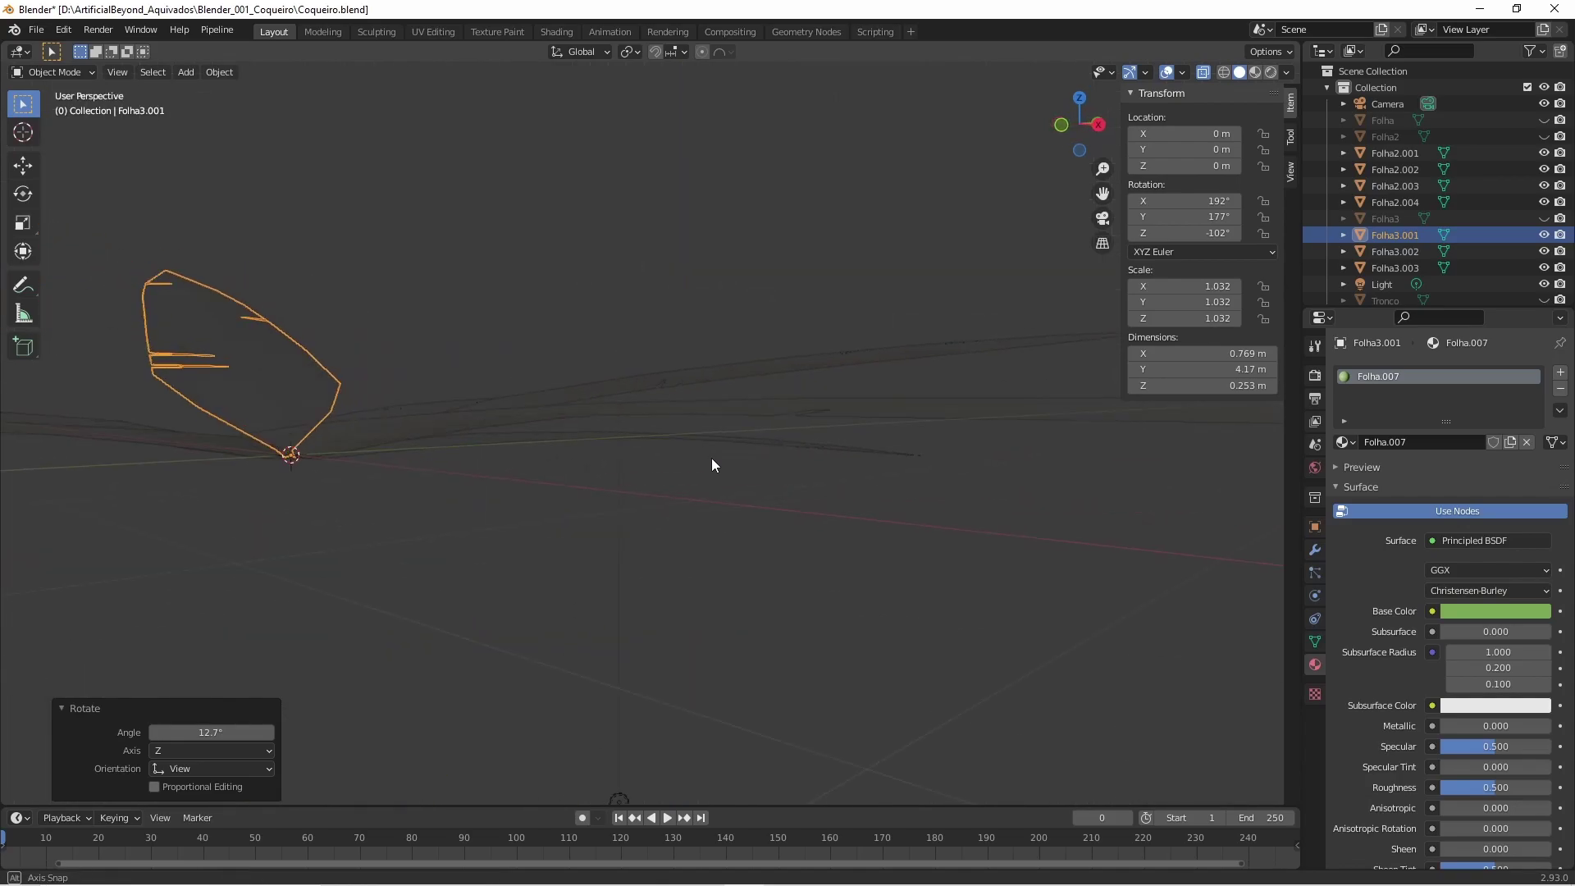
pyautogui.moveTo(711, 458); pyautogui.dragTo(685, 453, button='middle')
pyautogui.click(685, 453)
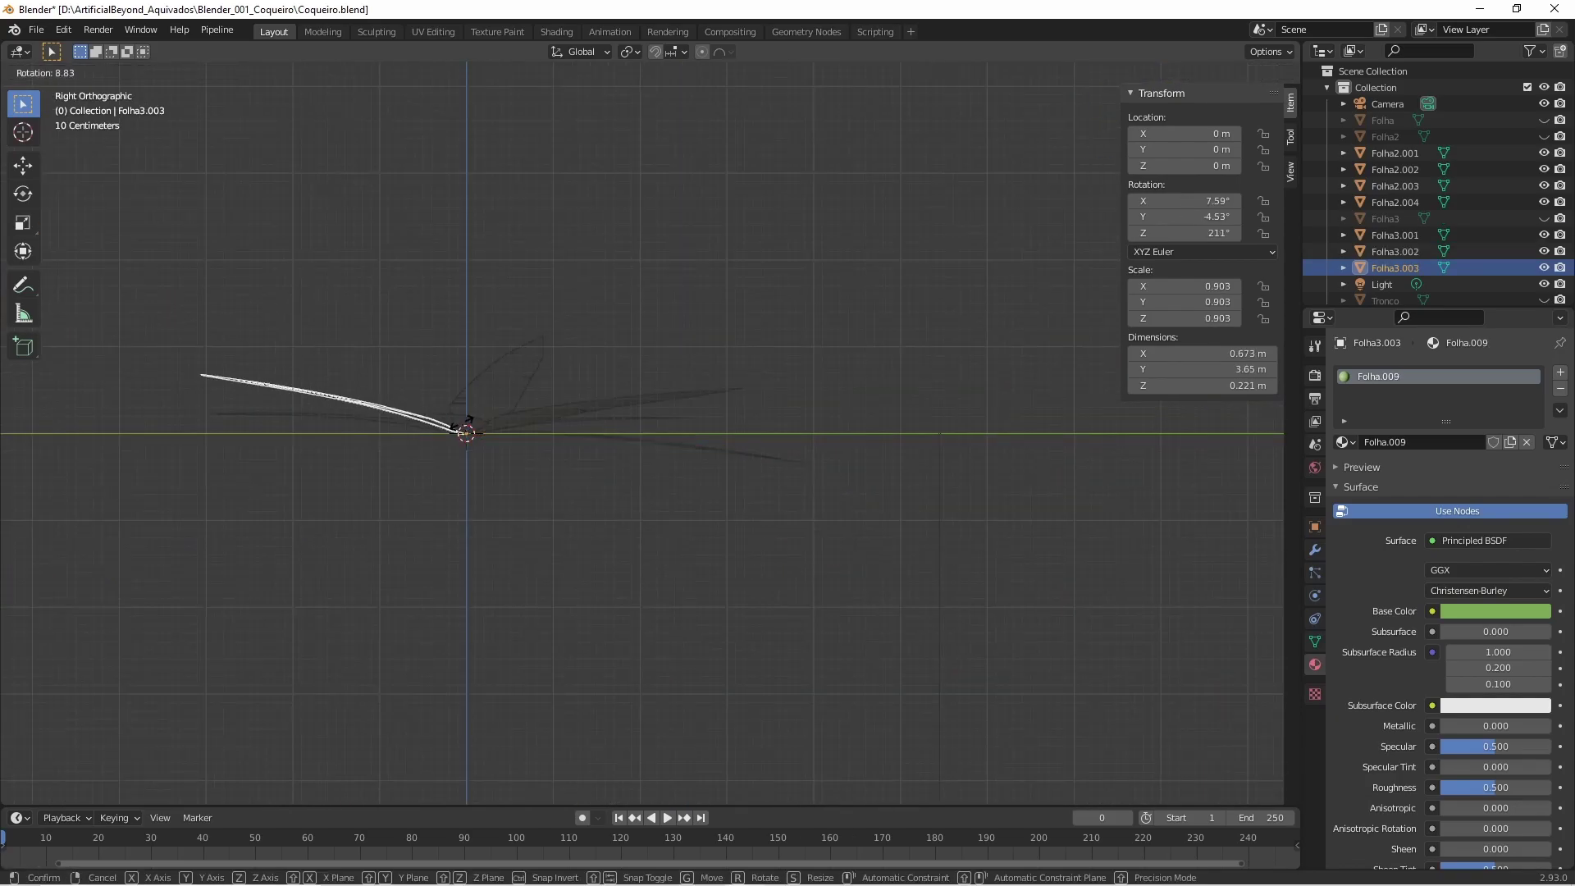
pyautogui.click(707, 512)
pyautogui.moveTo(707, 512)
pyautogui.mouseDown(button='middle')
pyautogui.moveTo(782, 322)
pyautogui.moveTo(512, 386)
pyautogui.moveTo(681, 343)
pyautogui.moveTo(860, 165)
pyautogui.mouseUp(button='middle')
# Move the light to a new position near the leaves.
pyautogui.click(997, 163)
pyautogui.press('g')
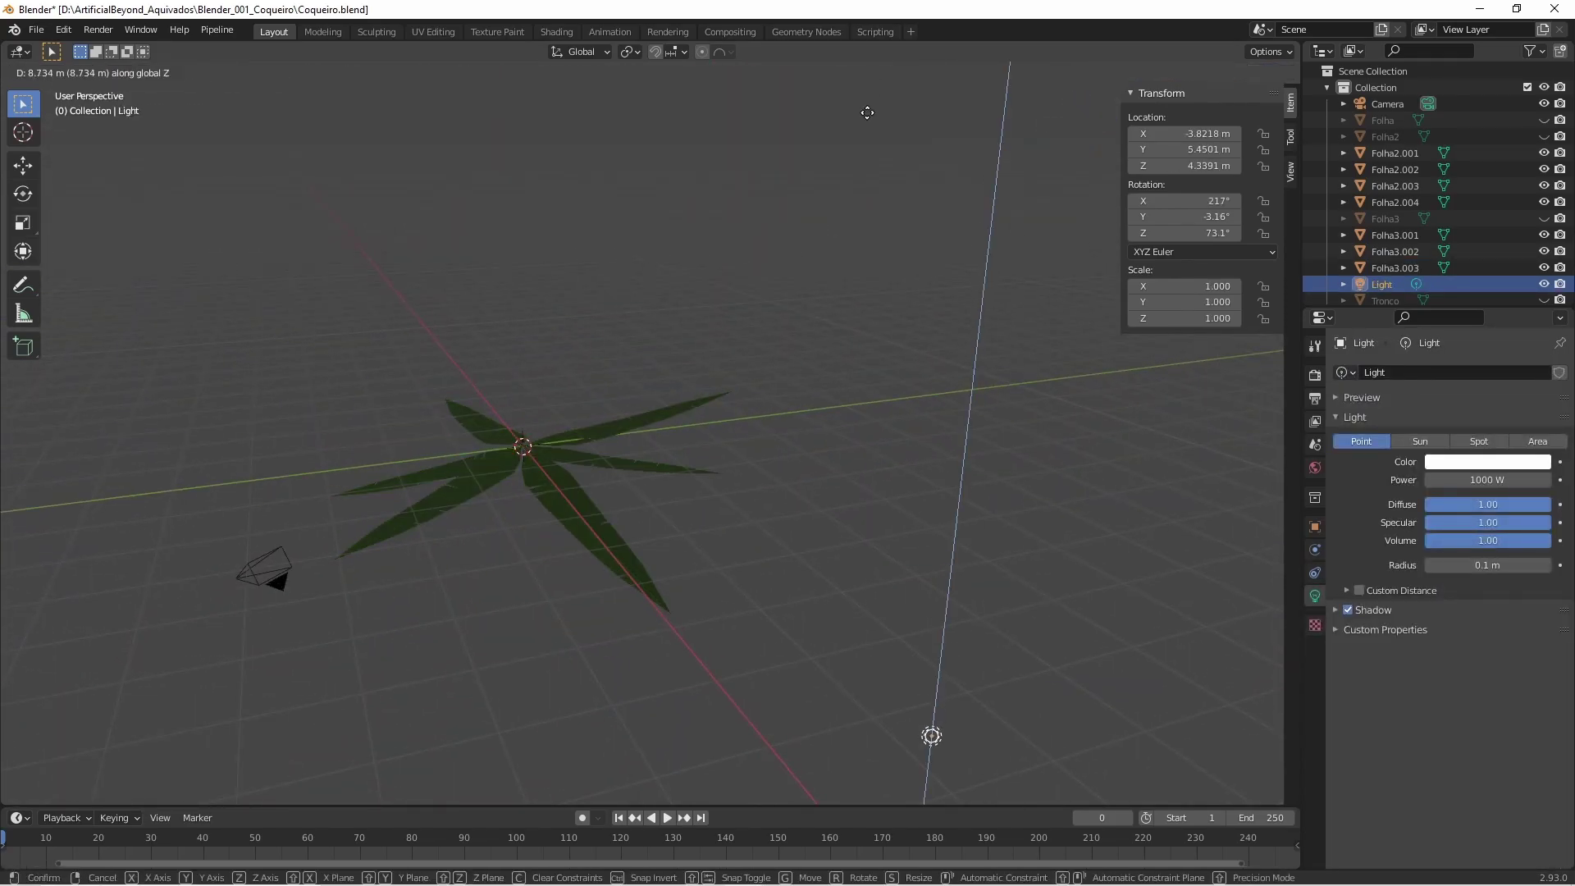
pyautogui.click(928, 735)
pyautogui.moveTo(928, 735)
pyautogui.mouseDown(button='middle')
pyautogui.moveTo(732, 600)
pyautogui.moveTo(528, 636)
pyautogui.mouseUp(button='middle')
pyautogui.scroll(2, 528, 636)
# Enter Edit Mode on Folha2.003, turn on proportional editing and select its tip vertex.
pyautogui.click(510, 535)
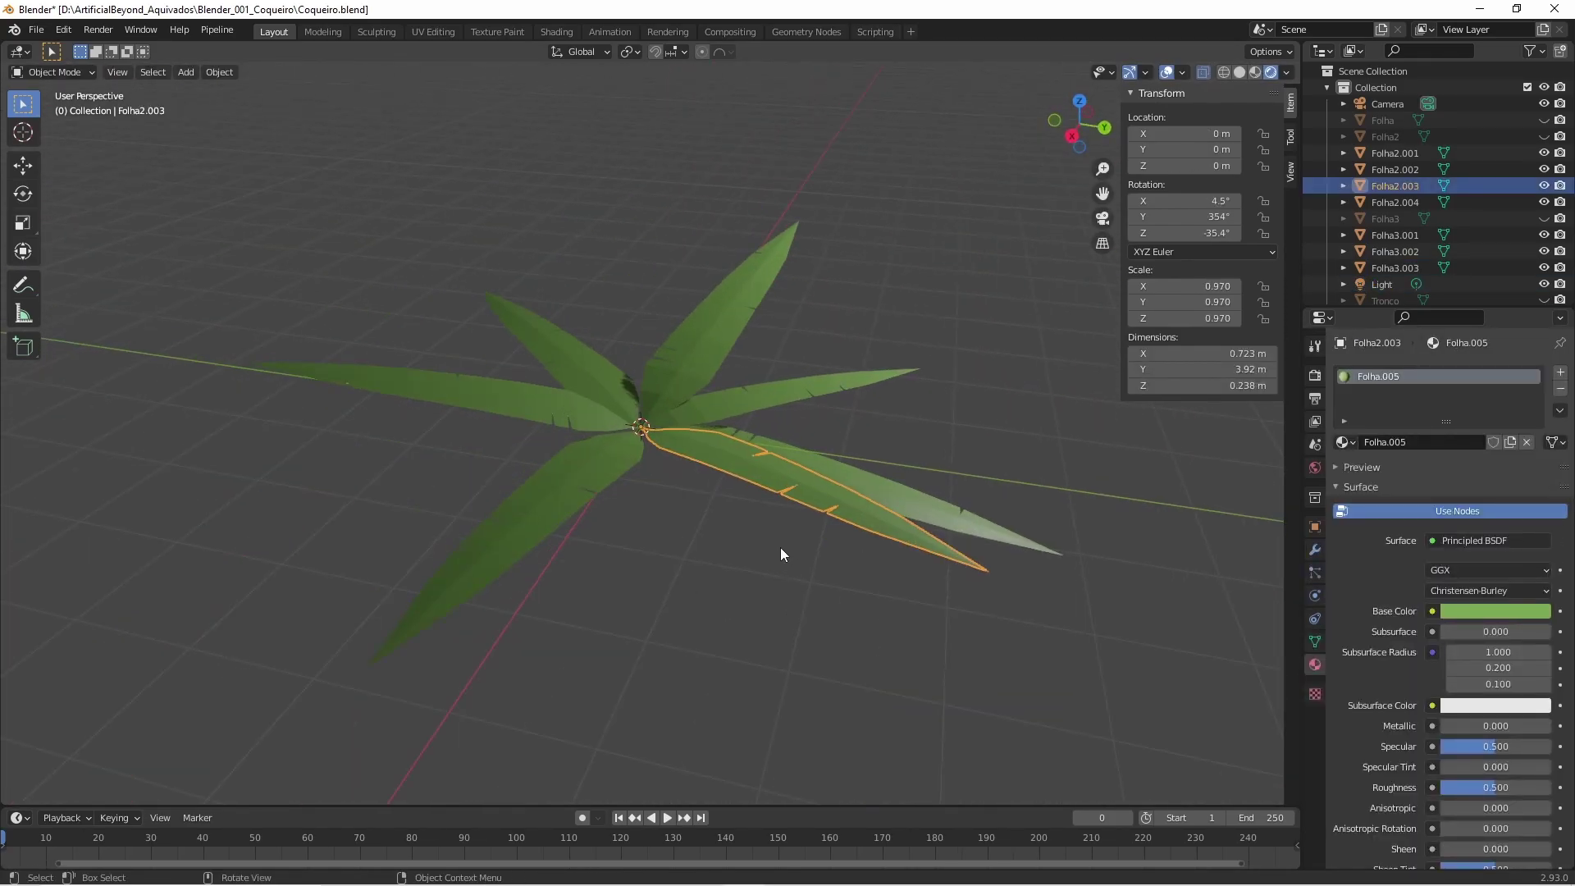
pyautogui.press('Tab')
pyautogui.moveTo(780, 548)
pyautogui.mouseDown(button='middle')
pyautogui.moveTo(834, 562)
pyautogui.moveTo(879, 482)
pyautogui.moveTo(824, 445)
pyautogui.moveTo(872, 424)
pyautogui.mouseUp(button='middle')
pyautogui.press('1')
pyautogui.moveTo(1026, 352); pyautogui.dragTo(1066, 429)
# In vertex mode, set Root proportional falloff and try a vertical move of the leaf tip.
pyautogui.click(702, 51)
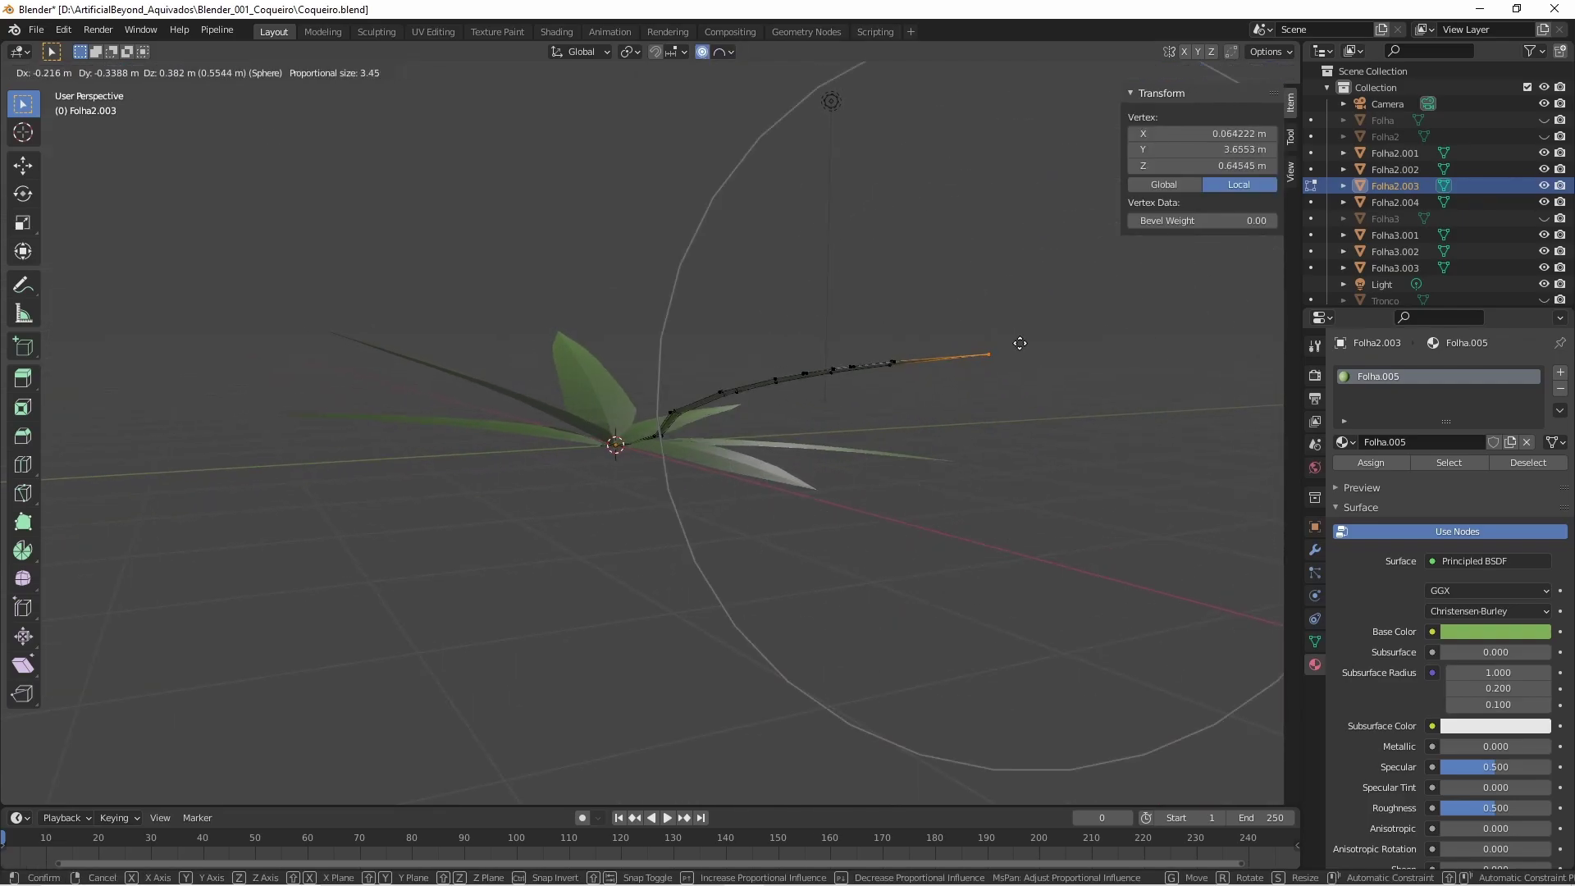
pyautogui.press('Escape')
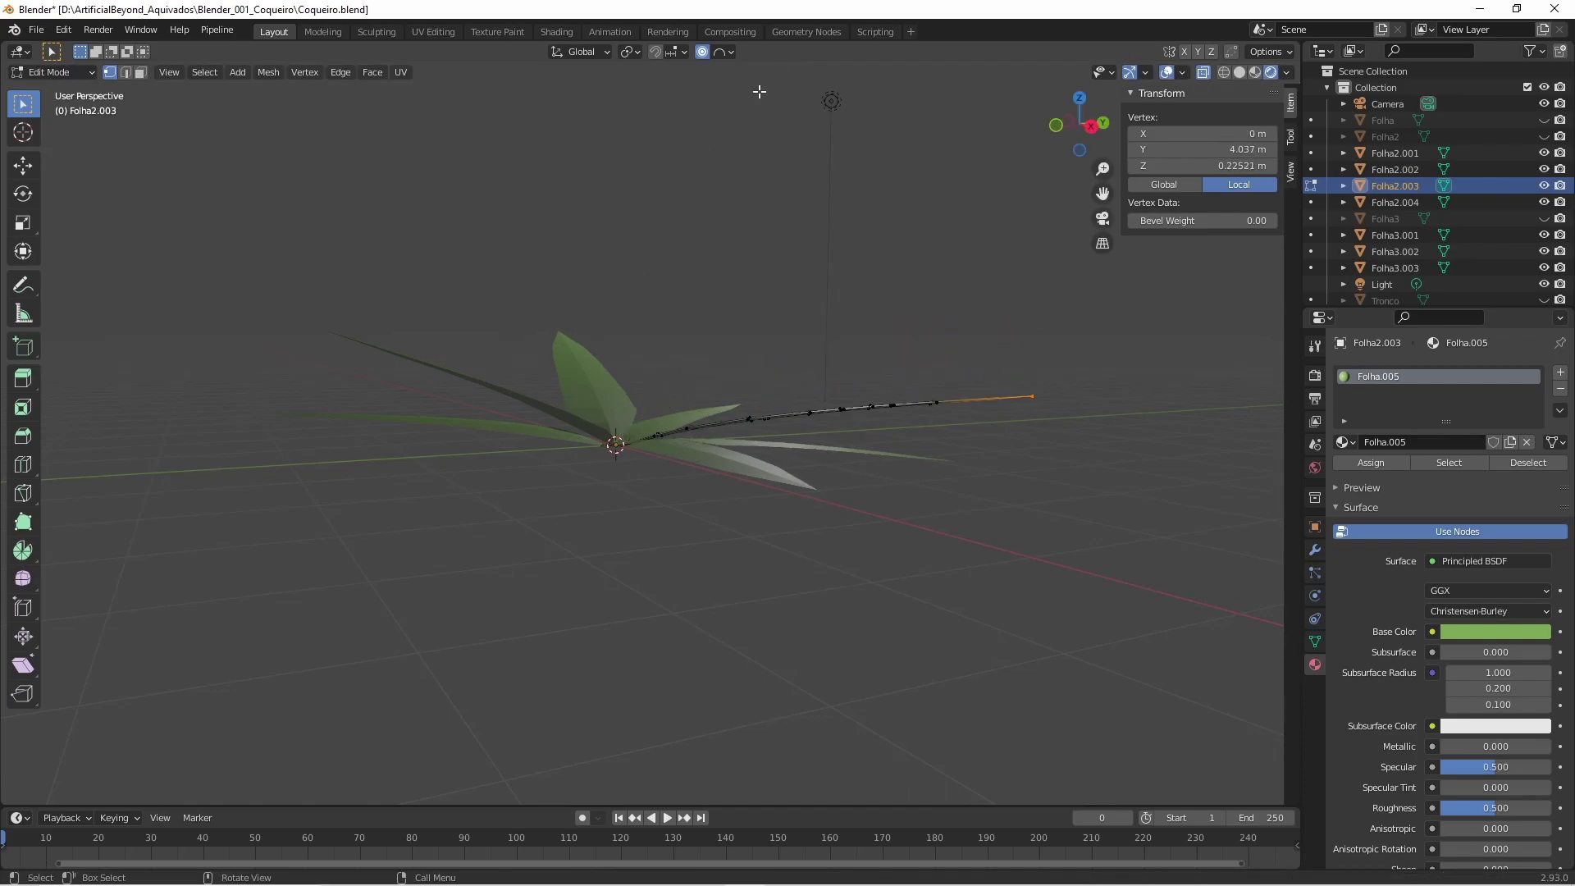
pyautogui.click(681, 158)
pyautogui.press('g')
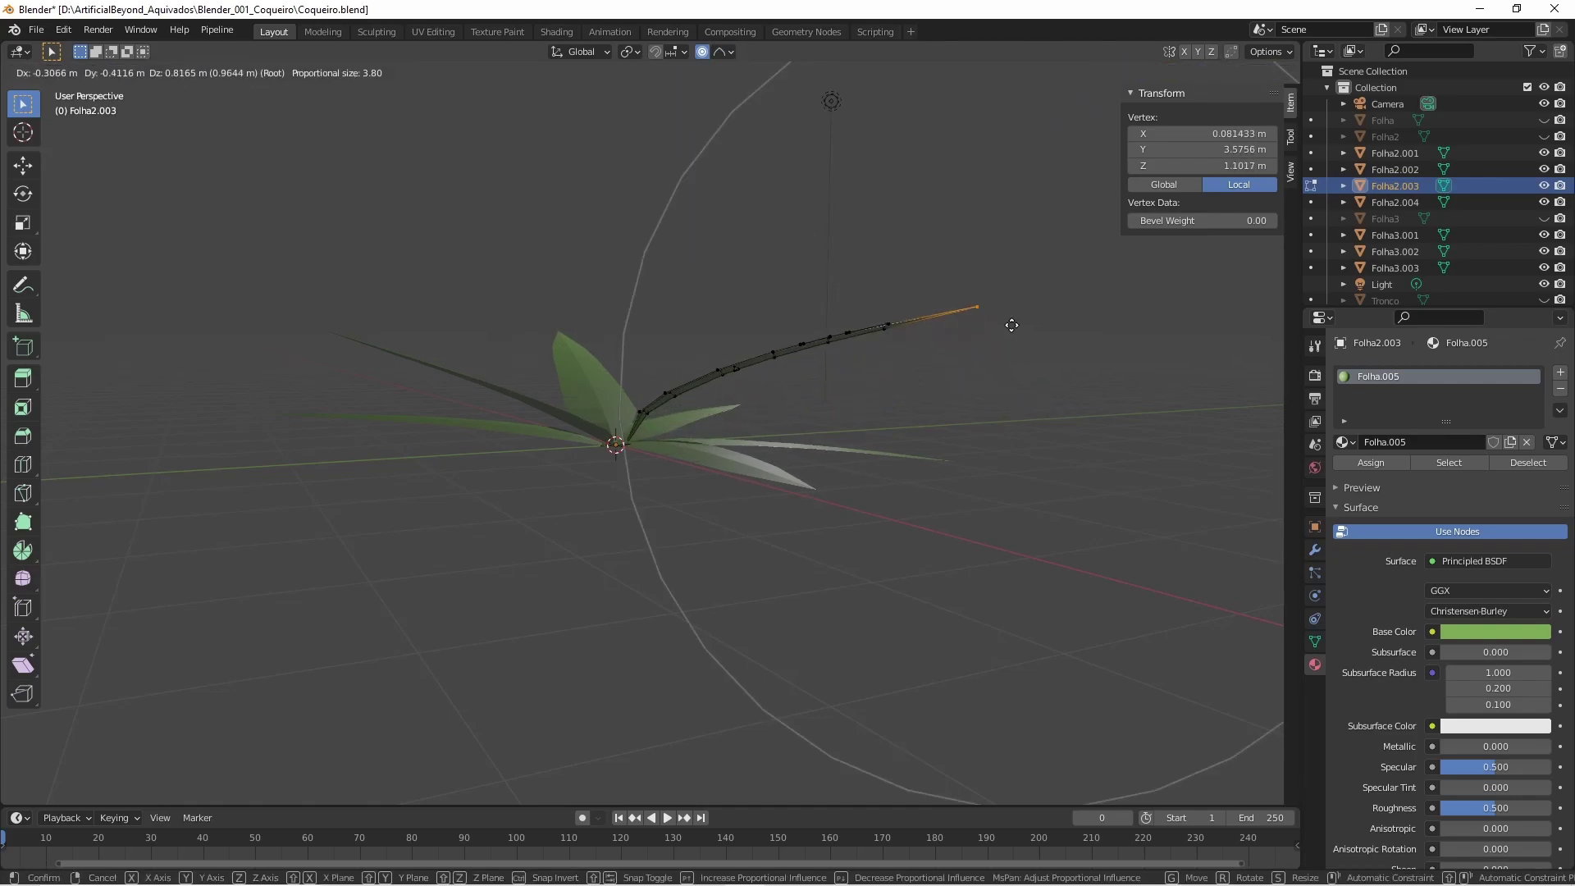
pyautogui.press('z')
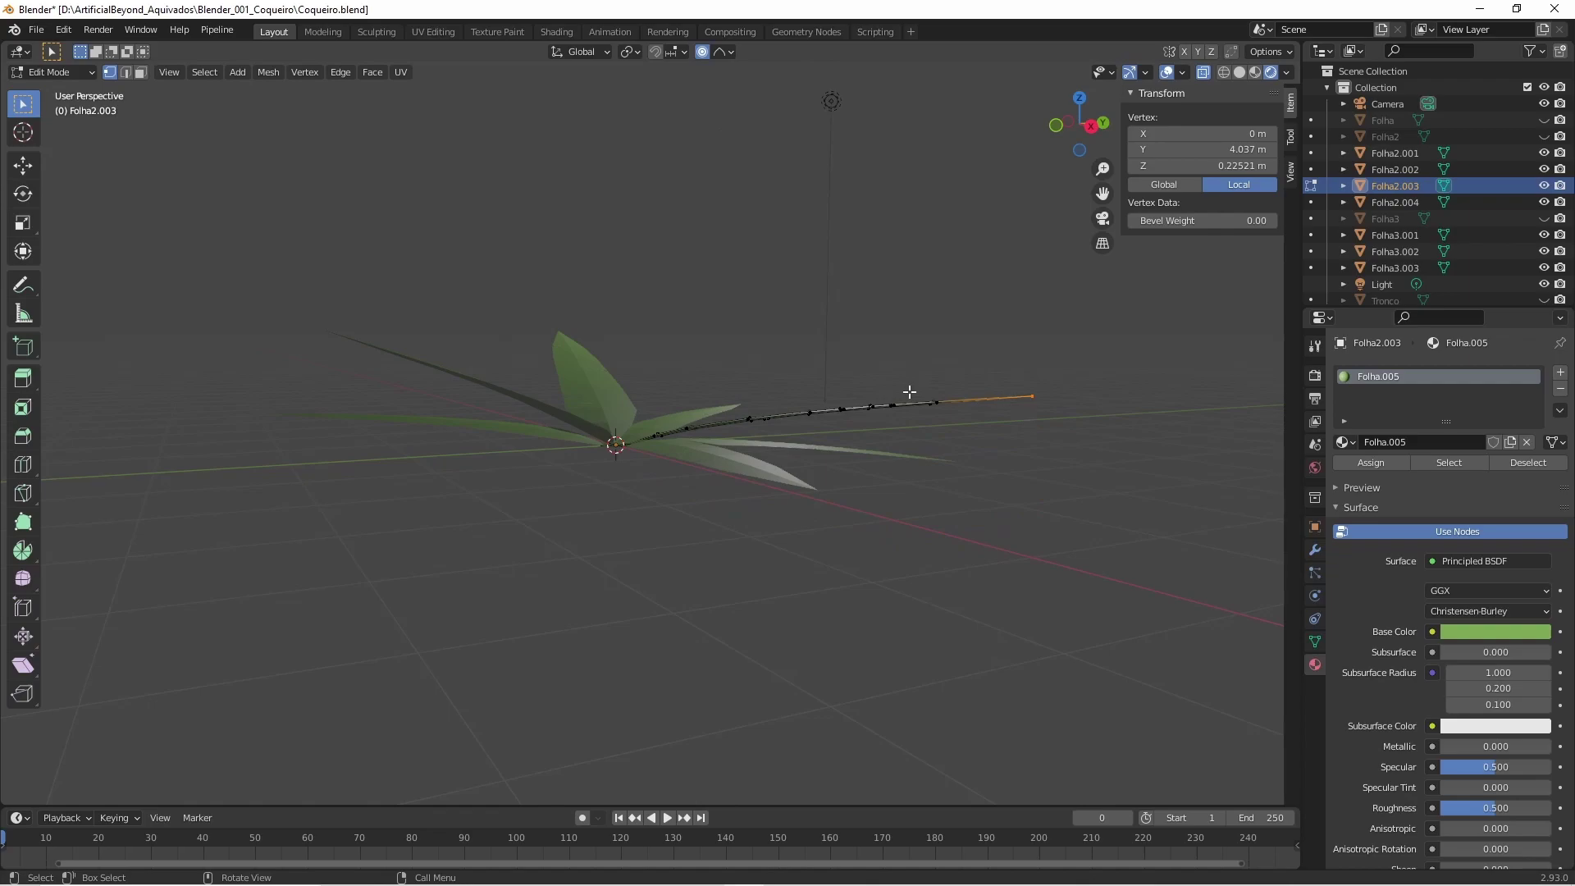
pyautogui.moveTo(908, 394)
pyautogui.mouseDown(button='middle')
pyautogui.moveTo(897, 440)
pyautogui.moveTo(928, 434)
pyautogui.mouseUp(button='middle')
pyautogui.moveTo(896, 362); pyautogui.dragTo(952, 364, button='middle')
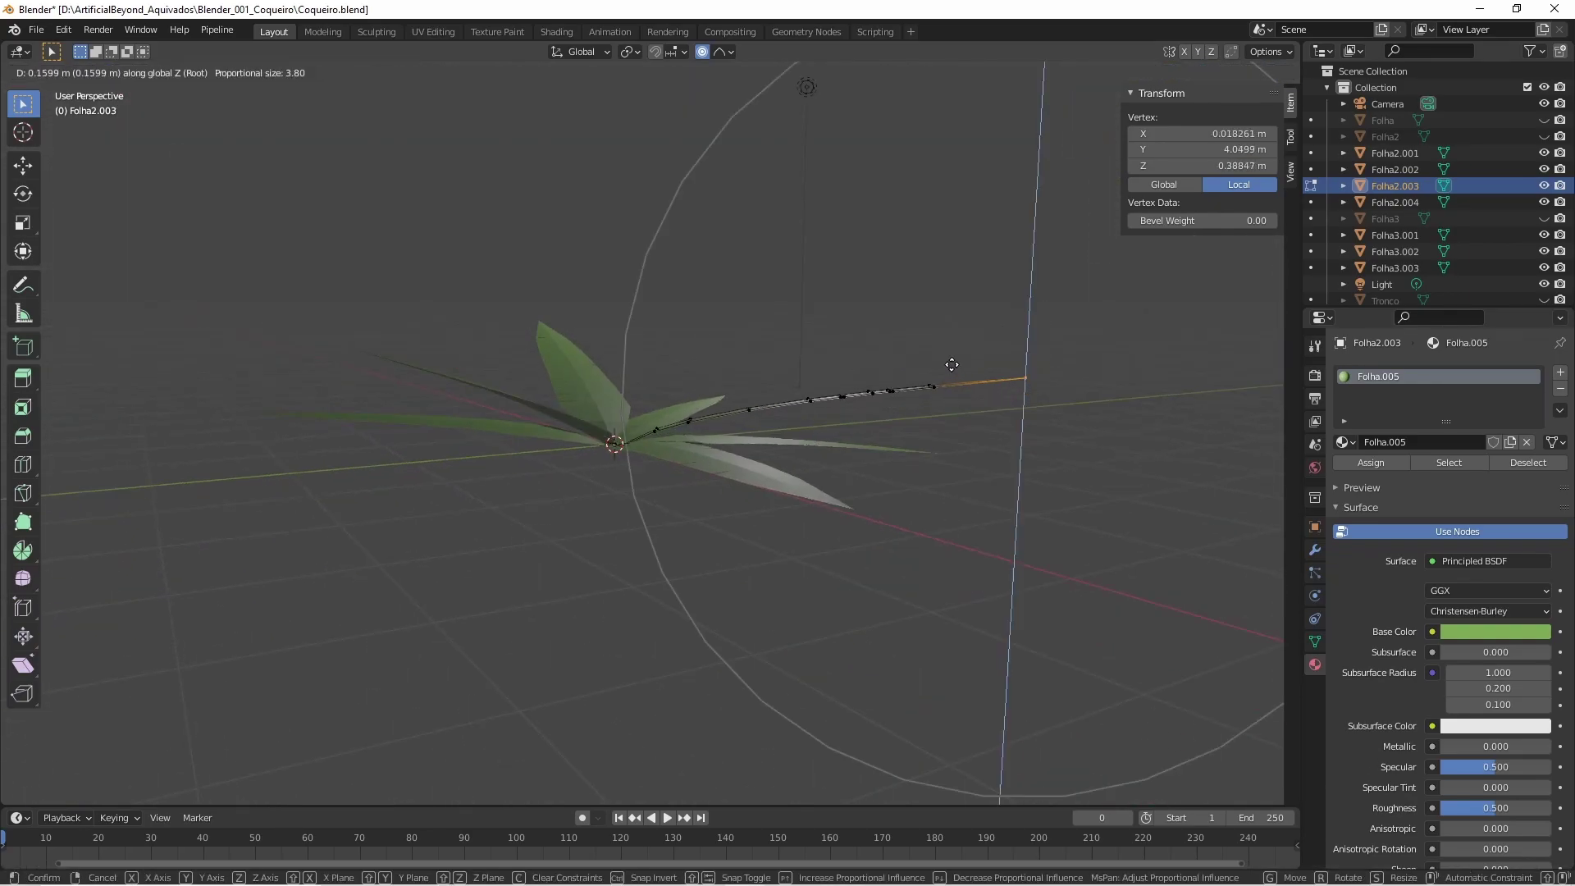
pyautogui.rightClick(904, 319)
pyautogui.moveTo(904, 318); pyautogui.dragTo(869, 271, button='middle')
# Select the leaf's outer half and rotate it downward on Local orientation so it droops.
pyautogui.moveTo(862, 340); pyautogui.dragTo(1214, 499)
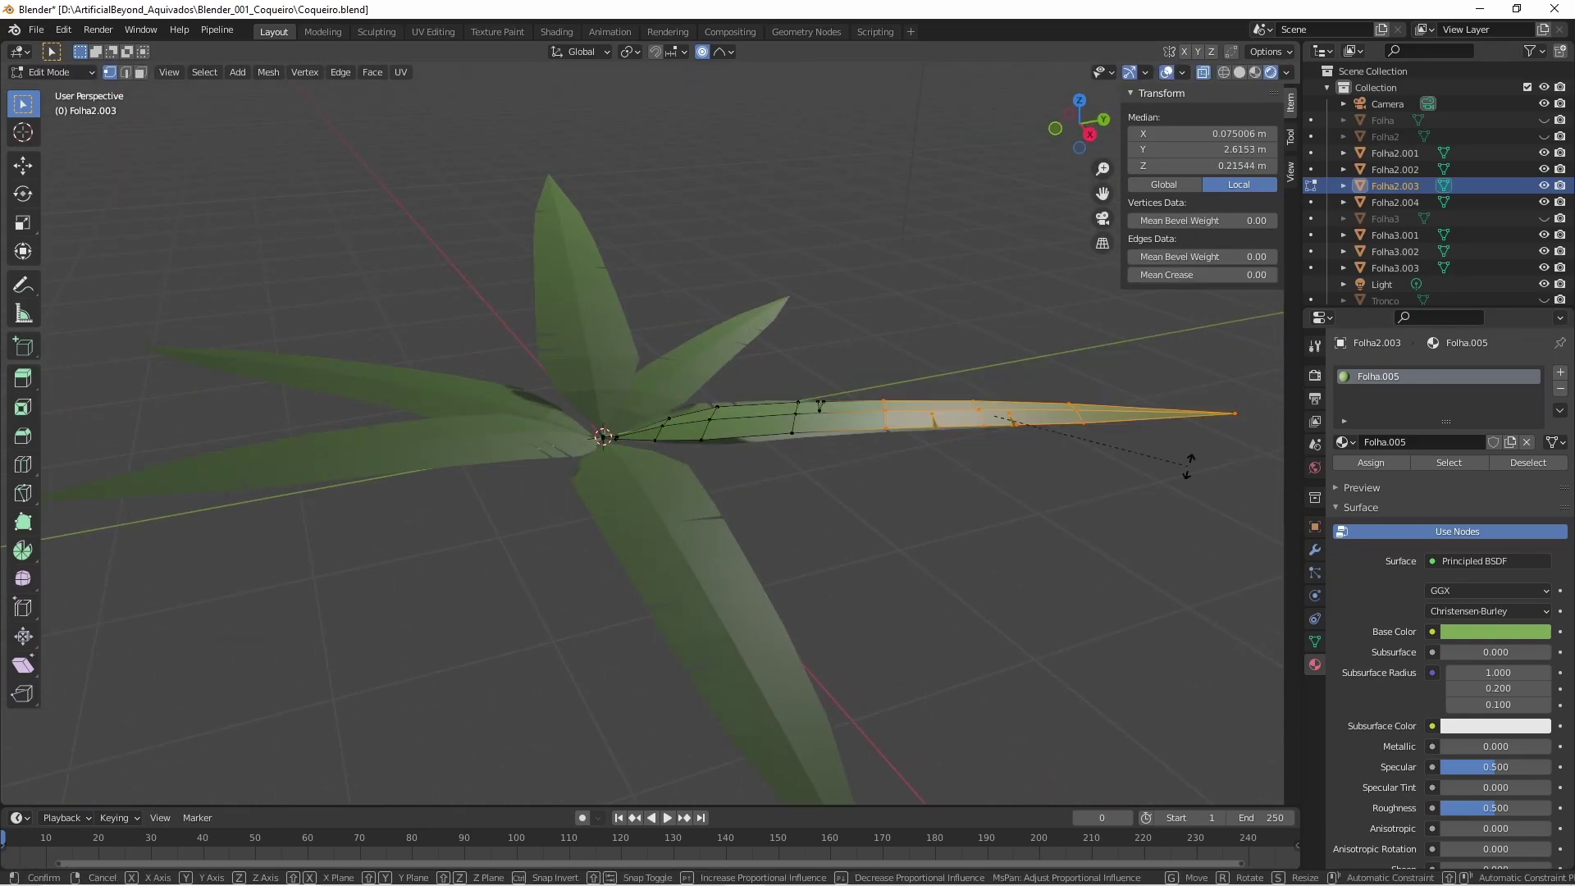
pyautogui.rightClick(1181, 482)
pyautogui.click(579, 51)
pyautogui.click(573, 123)
pyautogui.press('r')
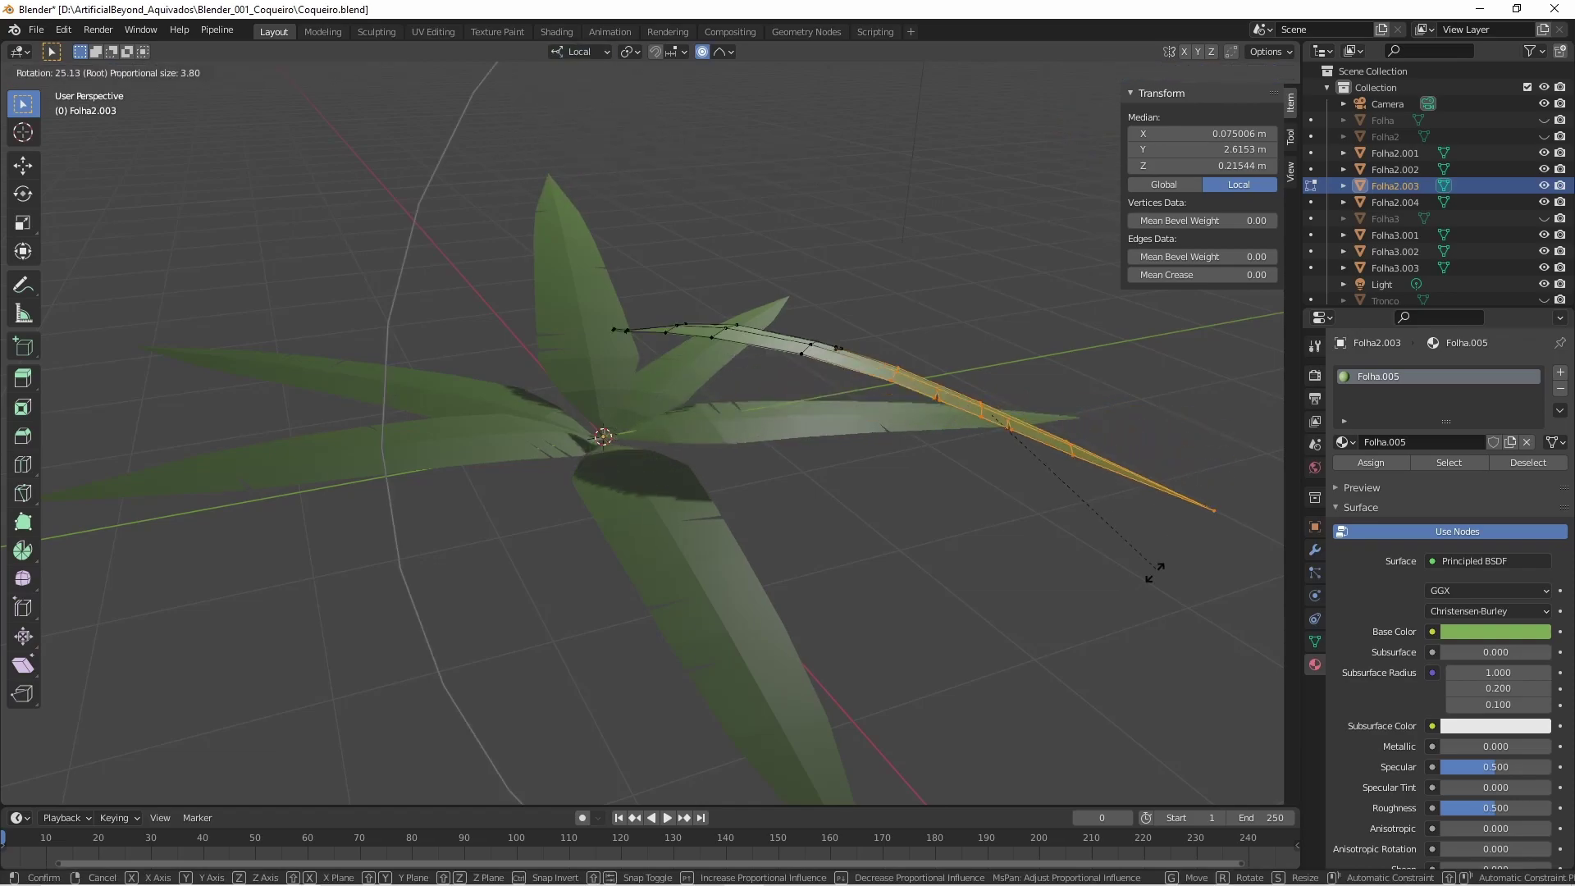
pyautogui.rightClick(1029, 638)
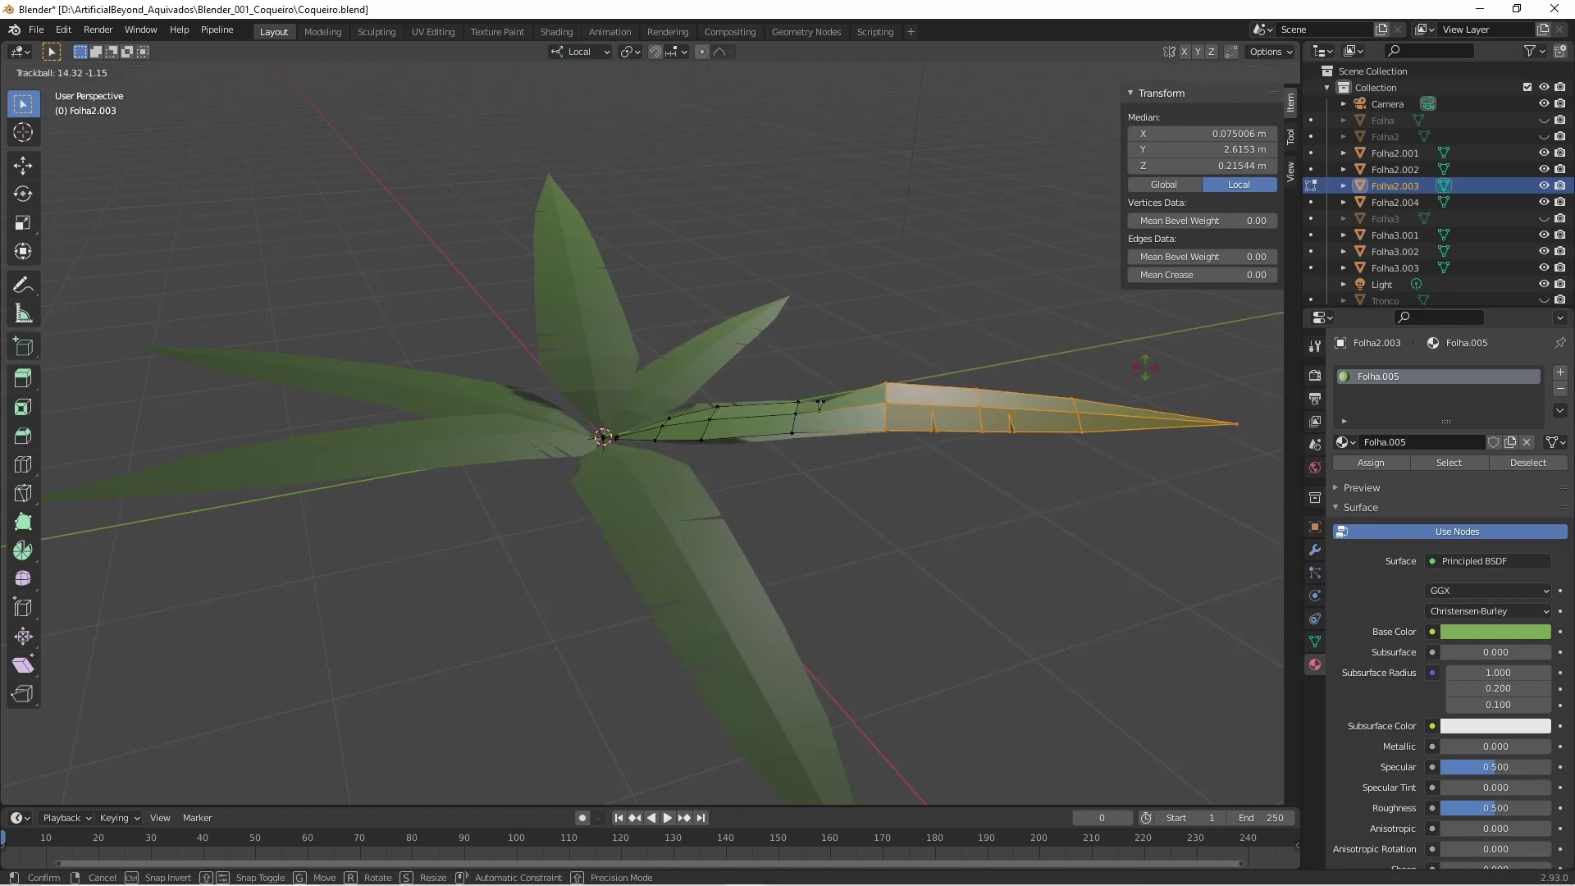
pyautogui.click(889, 386)
pyautogui.moveTo(907, 372); pyautogui.dragTo(922, 525, button='middle')
pyautogui.press('r')
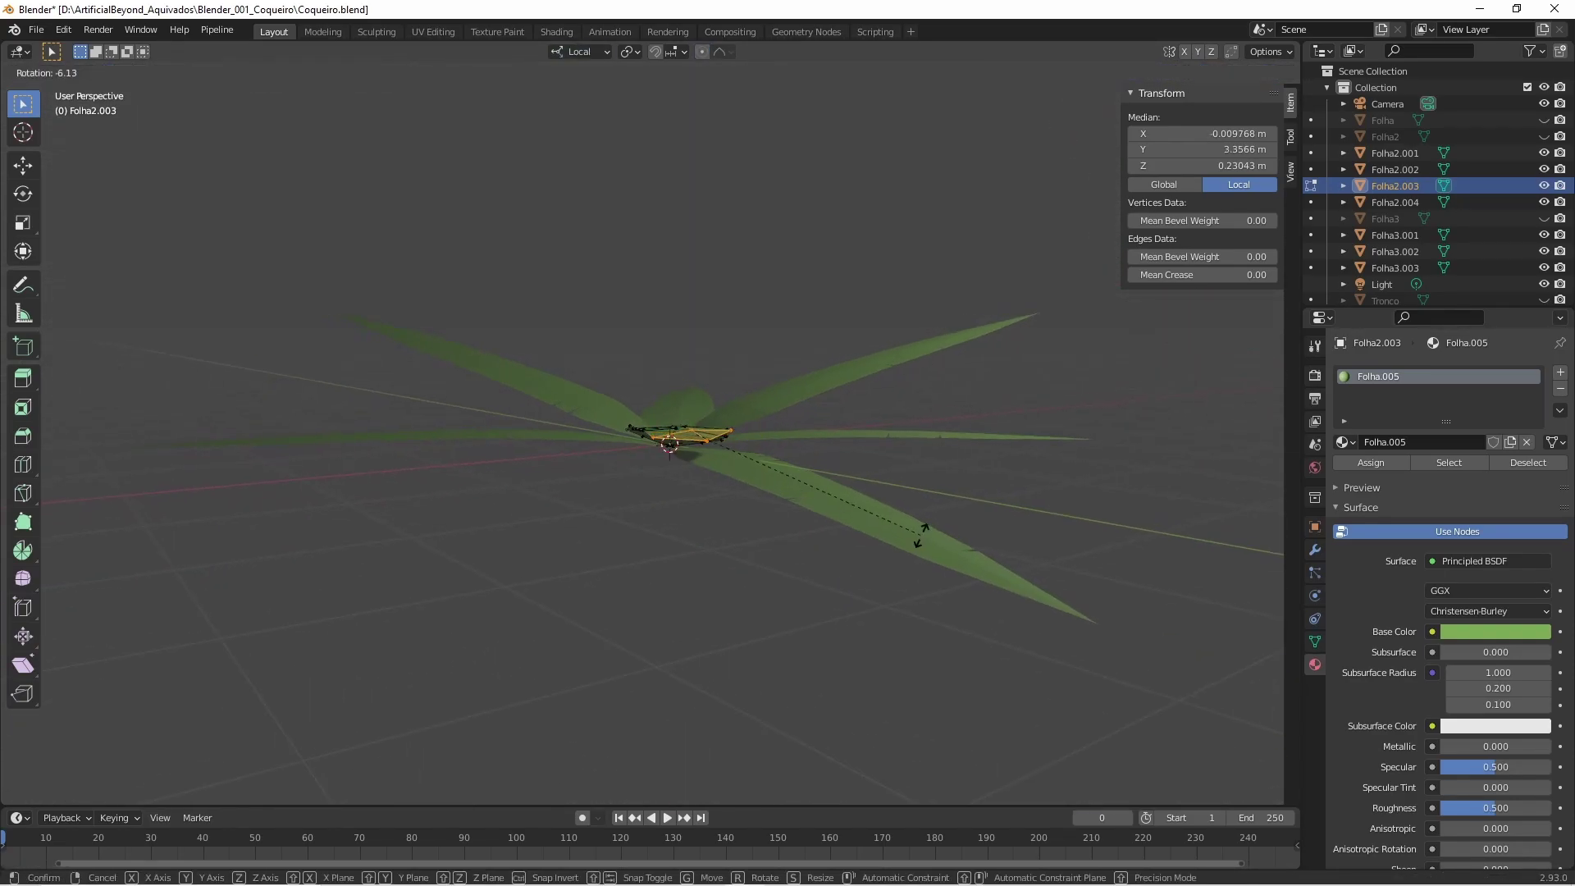
pyautogui.click(922, 535)
# Select all the leaves and enter Edit Mode on them together.
pyautogui.press('Tab')
pyautogui.press('a')
pyautogui.moveTo(731, 513); pyautogui.dragTo(1055, 657, button='middle')
pyautogui.press('Tab')
# Rotate part of a leaf downward, then select the right-hand leaf's vertices.
pyautogui.scroll(4, 677, 475)
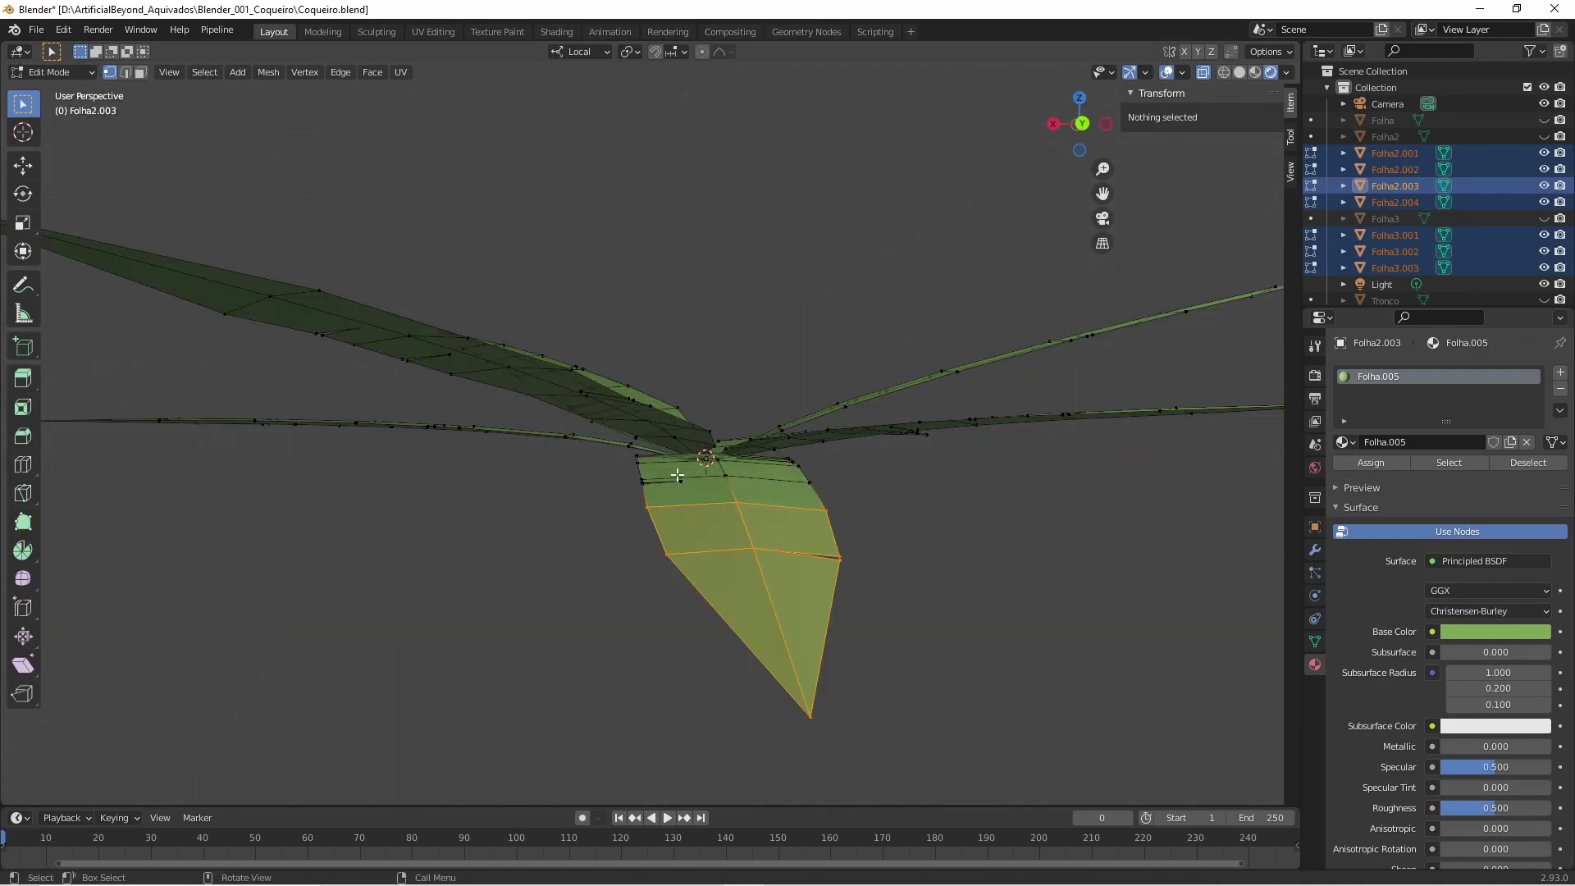
pyautogui.moveTo(677, 476); pyautogui.dragTo(621, 474, button='middle')
pyautogui.moveTo(621, 473); pyautogui.dragTo(716, 511)
pyautogui.click(816, 630)
pyautogui.moveTo(844, 563)
pyautogui.mouseDown(button='middle')
pyautogui.moveTo(858, 553)
pyautogui.moveTo(323, 555)
pyautogui.moveTo(413, 621)
pyautogui.moveTo(514, 548)
pyautogui.moveTo(468, 535)
pyautogui.moveTo(450, 500)
pyautogui.moveTo(492, 481)
pyautogui.moveTo(689, 604)
pyautogui.moveTo(811, 596)
pyautogui.moveTo(641, 611)
pyautogui.mouseUp(button='middle')
pyautogui.rightClick(436, 600)
pyautogui.click(689, 605)
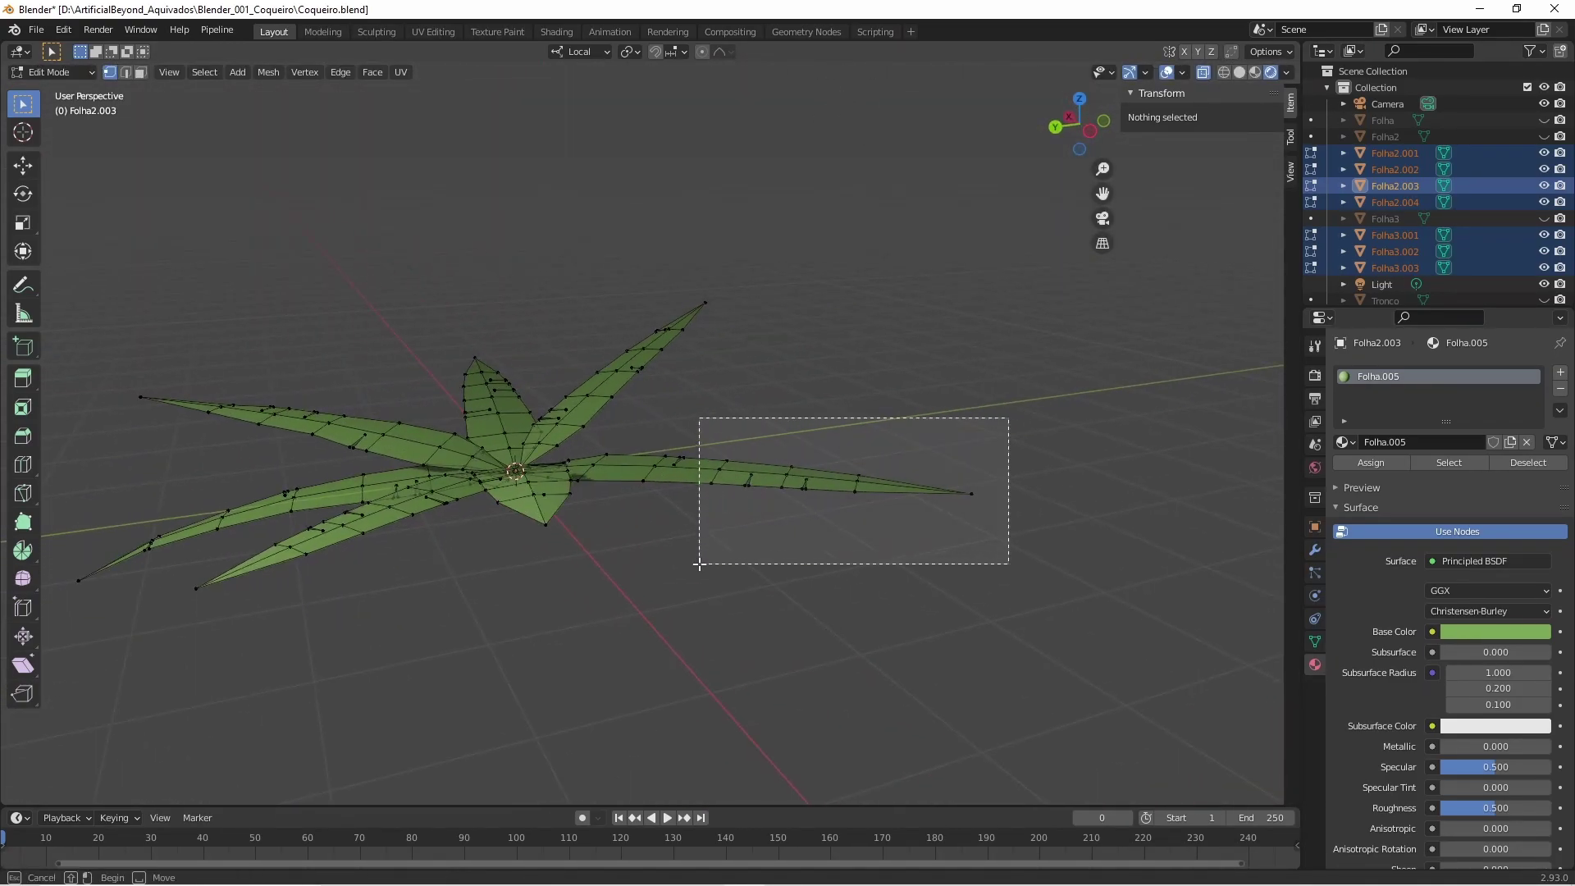
pyautogui.moveTo(1006, 563); pyautogui.dragTo(697, 421)
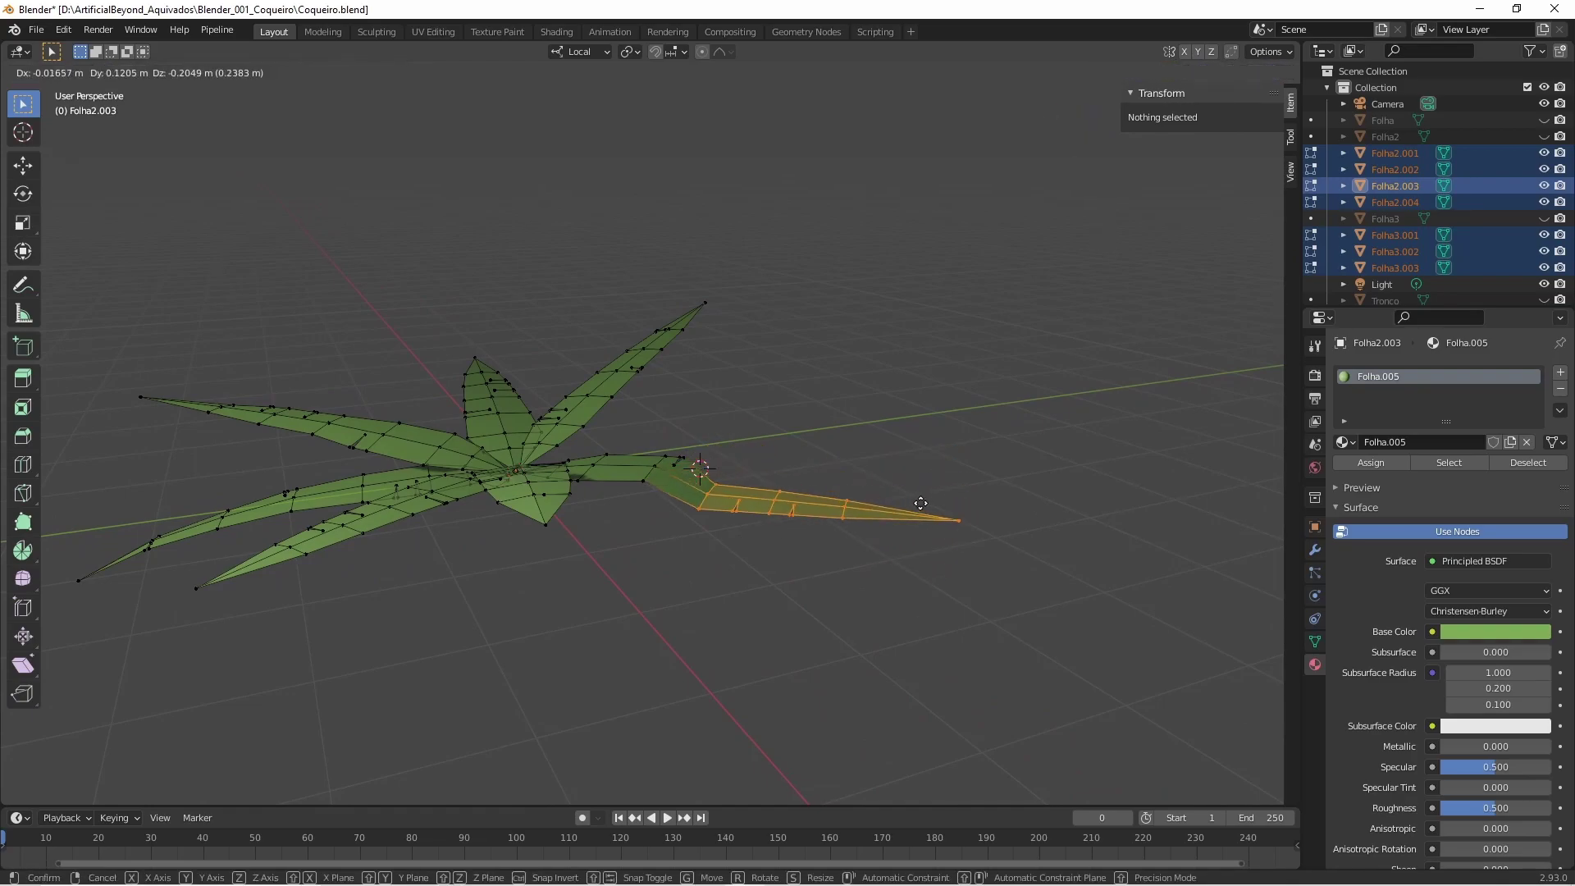
pyautogui.rightClick(912, 554)
pyautogui.moveTo(912, 554)
pyautogui.mouseDown(button='middle')
pyautogui.moveTo(988, 538)
pyautogui.moveTo(988, 509)
pyautogui.mouseUp(button='middle')
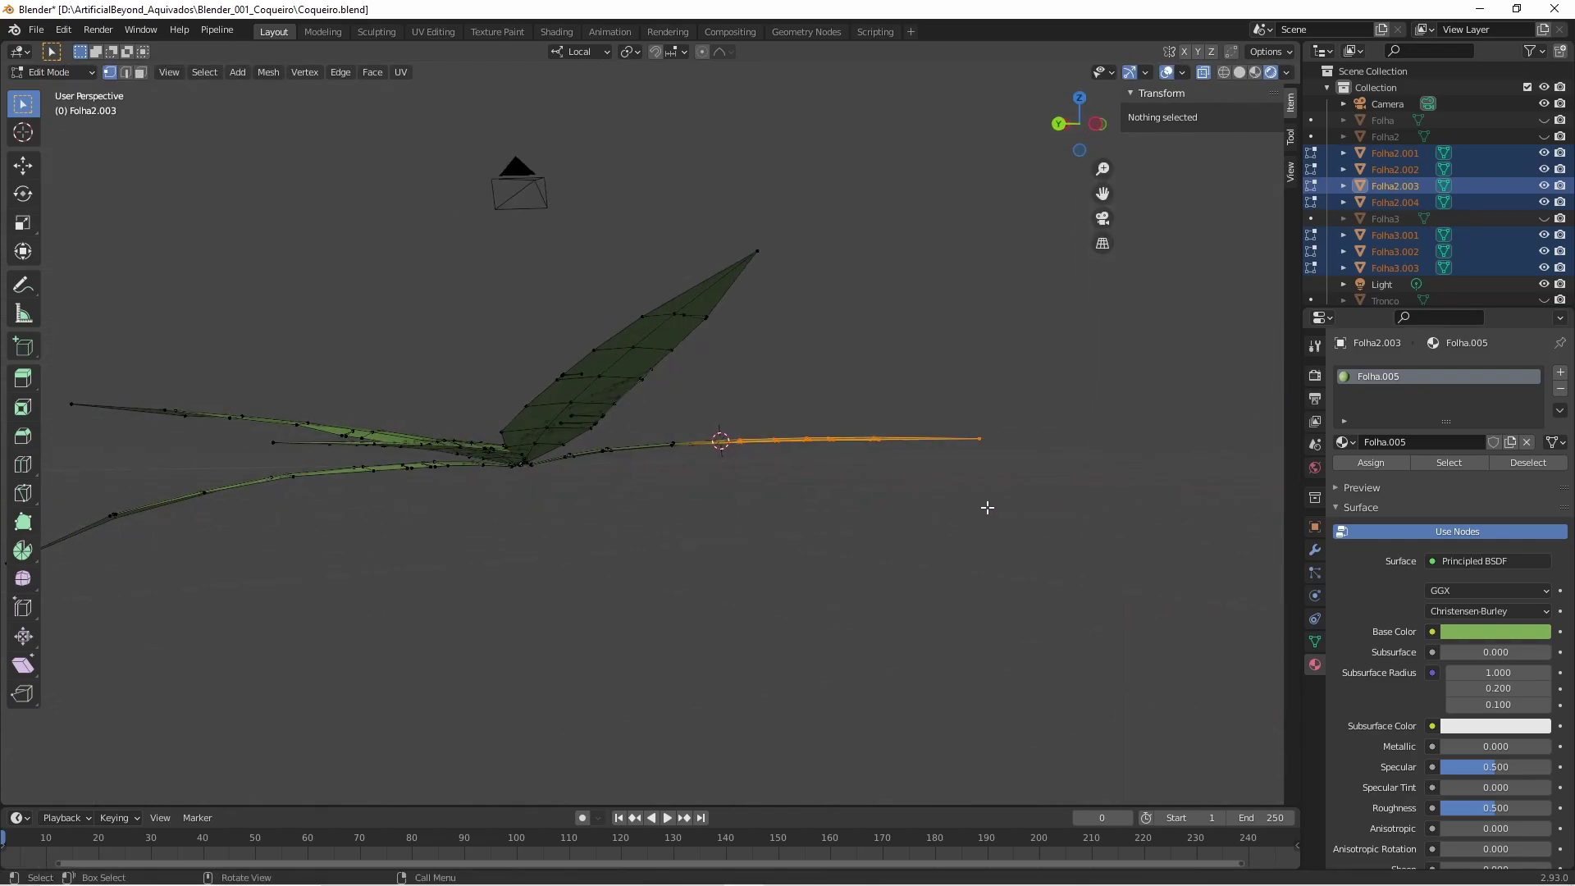
# Tilt the outer leaf's tip downward with a rotation, then lower it.
pyautogui.press('g')
pyautogui.click(910, 567)
pyautogui.moveTo(910, 566)
pyautogui.mouseDown(button='middle')
pyautogui.moveTo(825, 502)
pyautogui.moveTo(985, 485)
pyautogui.mouseUp(button='middle')
pyautogui.moveTo(984, 485); pyautogui.dragTo(894, 574)
pyautogui.moveTo(894, 575); pyautogui.dragTo(920, 467, button='middle')
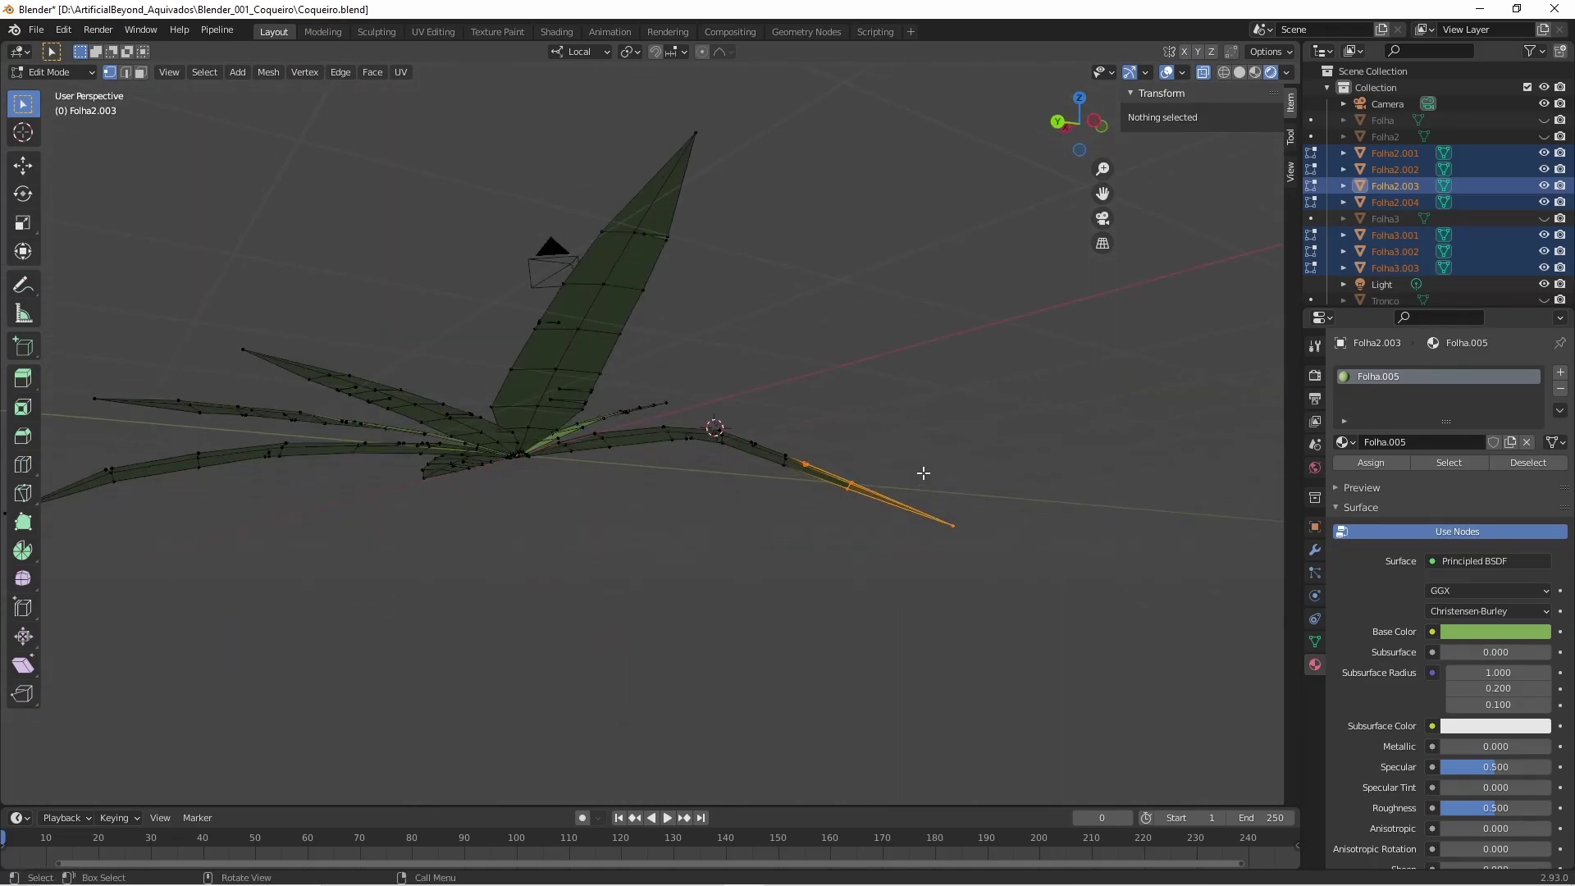
pyautogui.press('r')
pyautogui.click(1003, 528)
pyautogui.press('g')
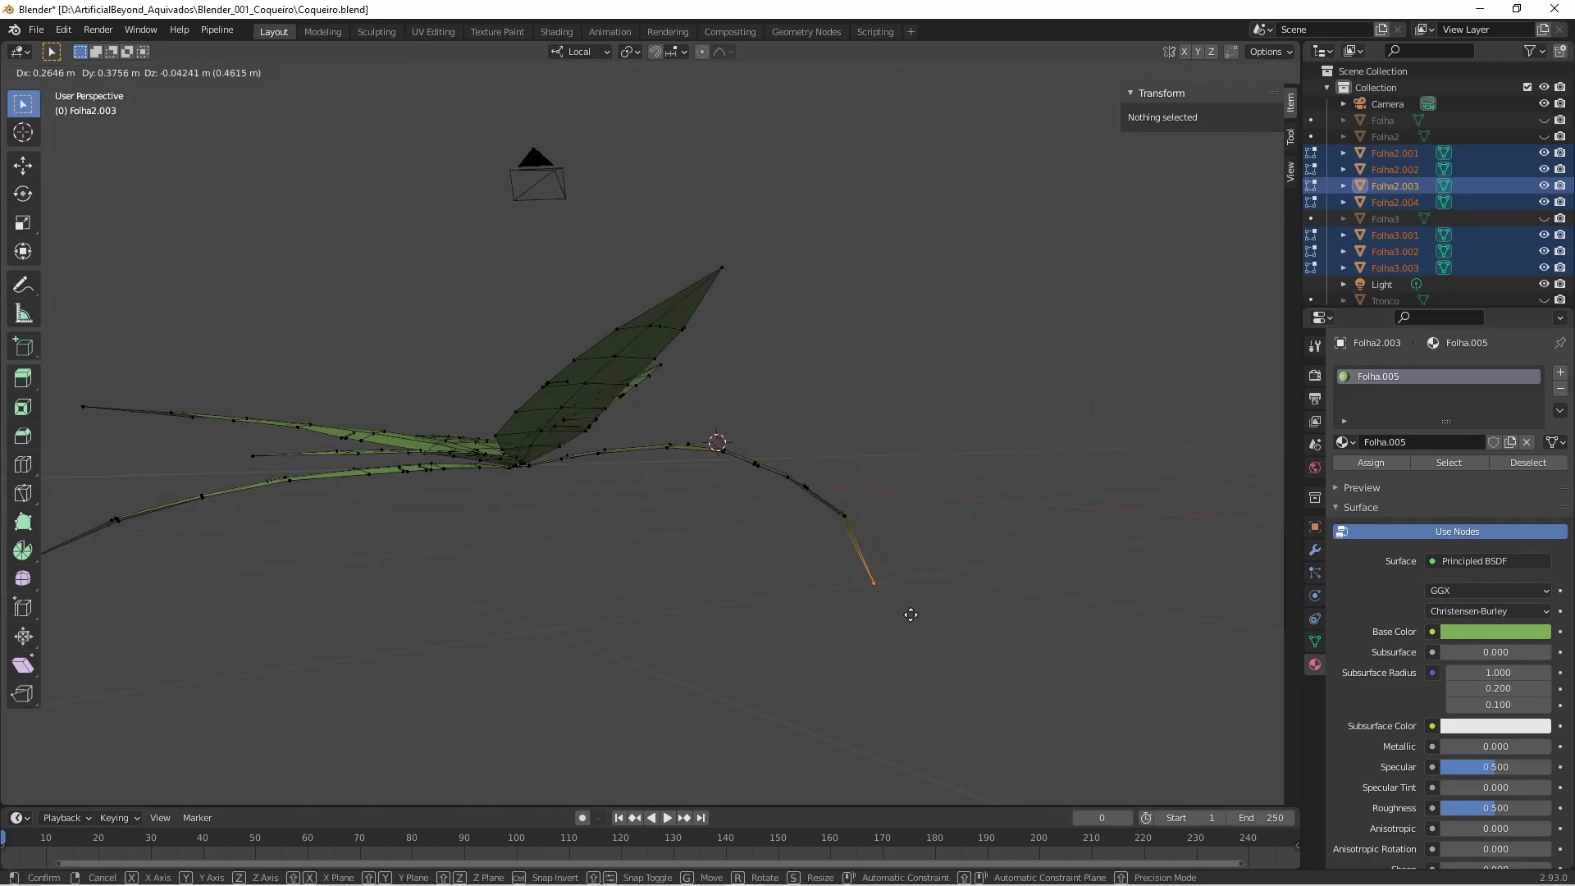
pyautogui.click(910, 615)
# Lower another leaf tip in two moves from a side view.
pyautogui.moveTo(911, 615)
pyautogui.mouseDown(button='middle')
pyautogui.moveTo(408, 657)
pyautogui.moveTo(250, 566)
pyautogui.moveTo(279, 459)
pyautogui.mouseUp(button='middle')
pyautogui.scroll(3, 298, 397)
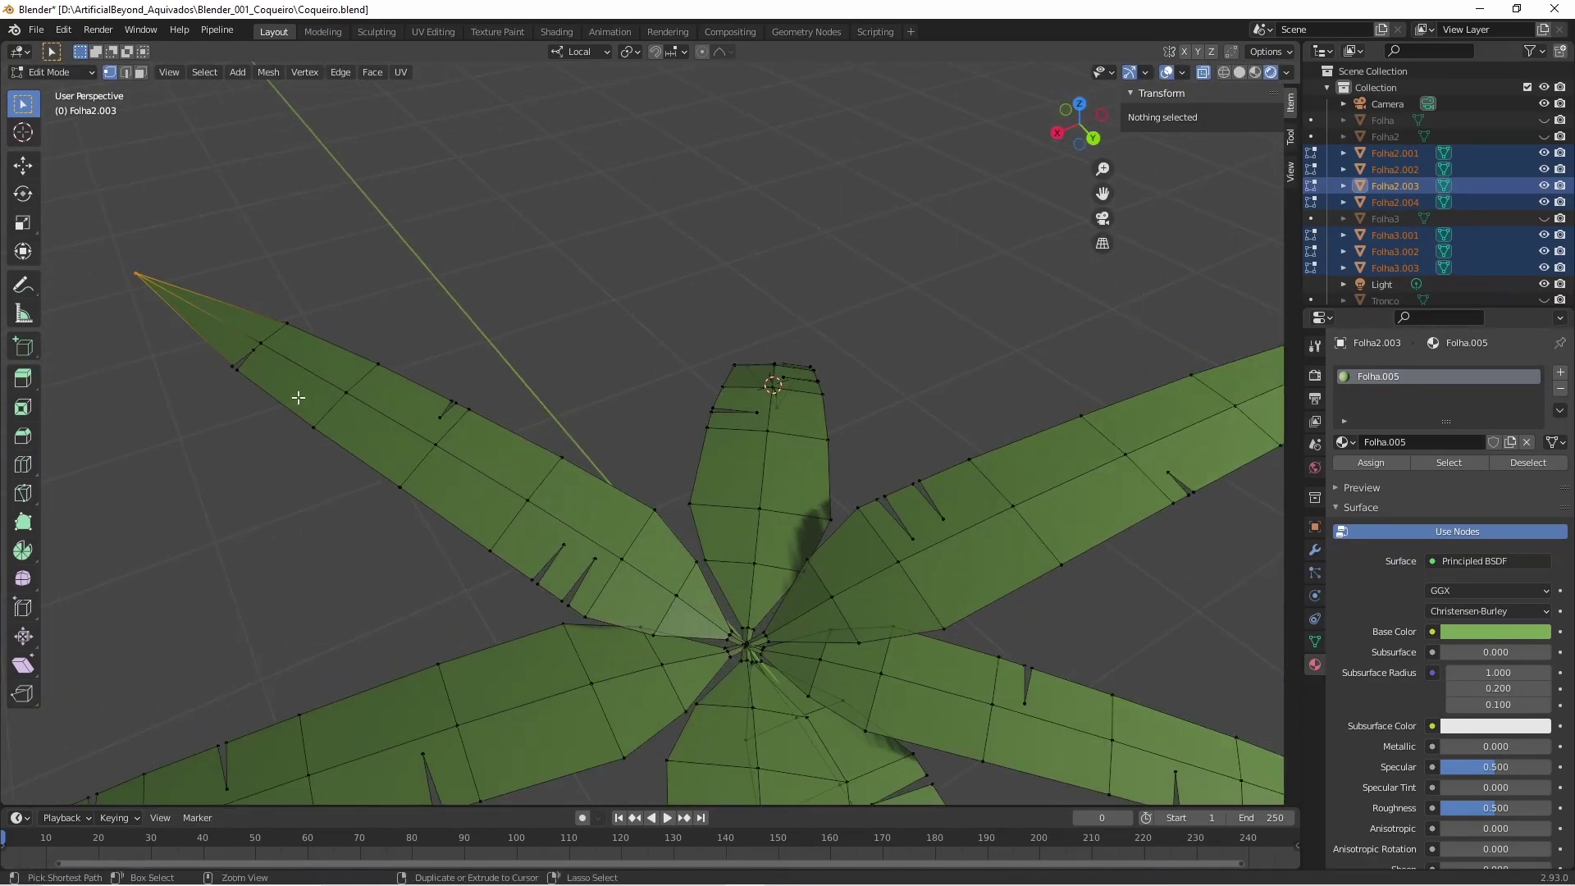
pyautogui.moveTo(298, 398); pyautogui.dragTo(405, 373, button='middle')
pyautogui.press('g')
pyautogui.click(385, 451)
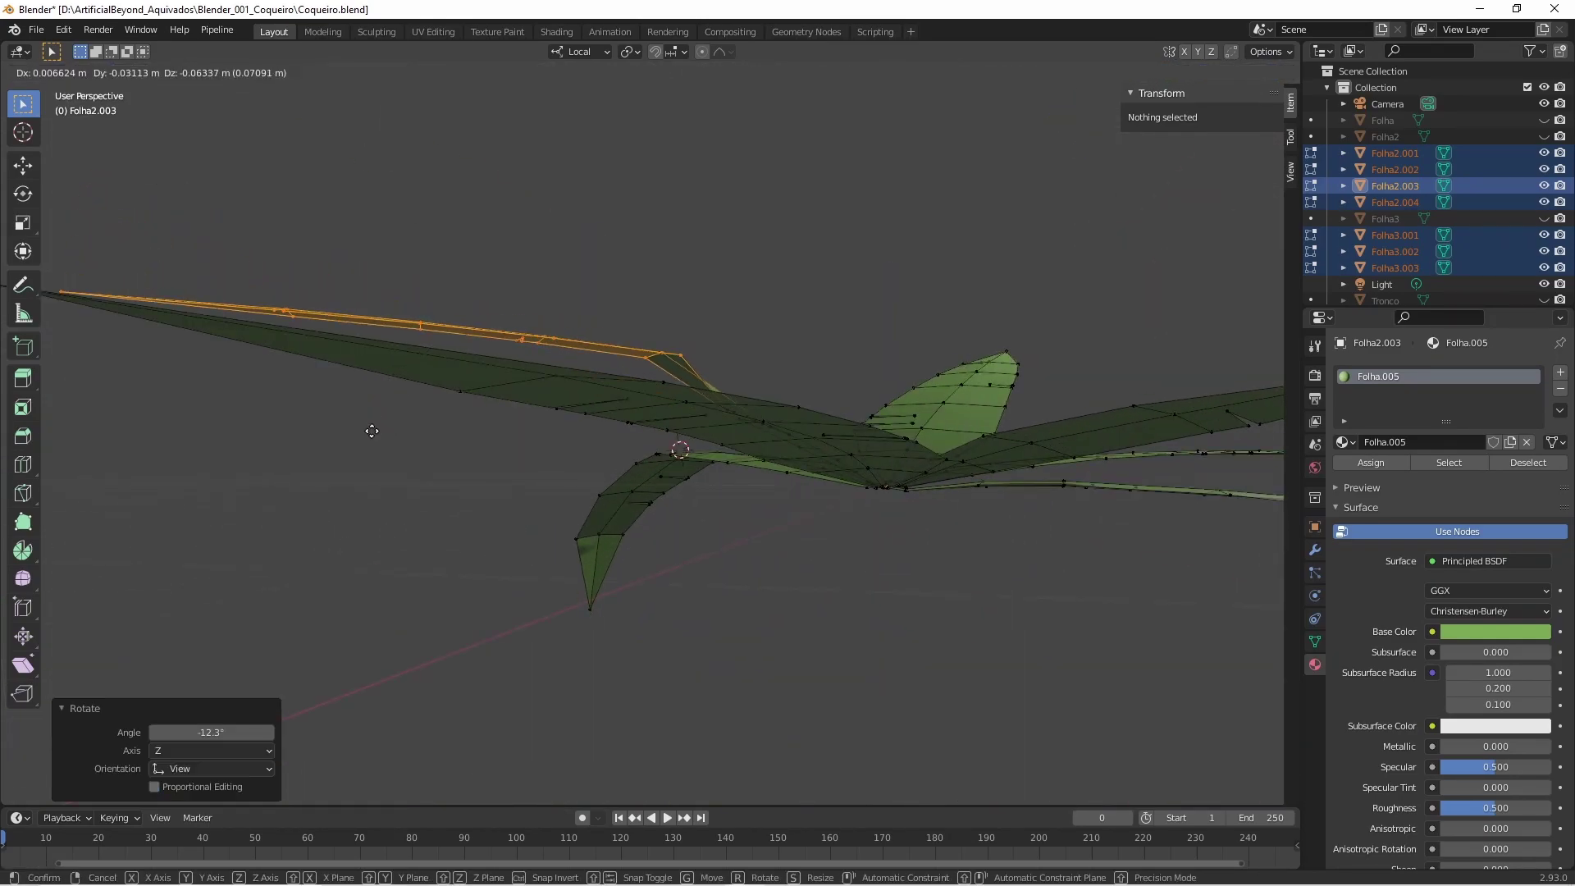
pyautogui.moveTo(386, 450)
pyautogui.mouseDown(button='middle')
pyautogui.moveTo(358, 451)
pyautogui.moveTo(378, 492)
pyautogui.mouseUp(button='middle')
pyautogui.press('g')
pyautogui.click(408, 569)
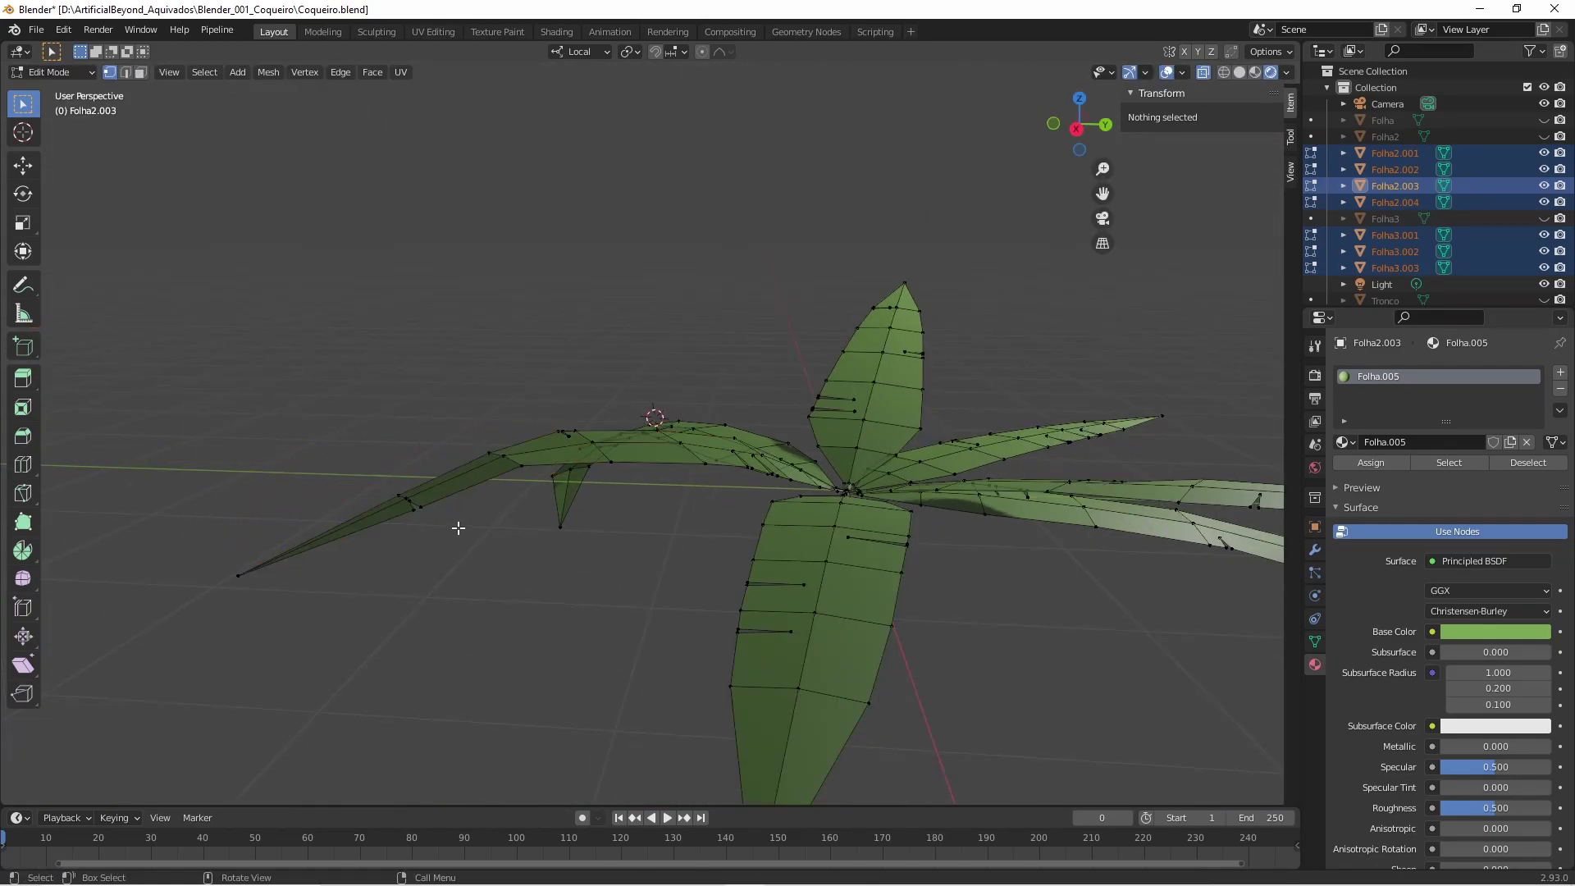
pyautogui.moveTo(457, 527)
pyautogui.mouseDown(button='middle')
pyautogui.moveTo(415, 584)
pyautogui.moveTo(474, 484)
pyautogui.moveTo(124, 403)
pyautogui.mouseUp(button='middle')
pyautogui.scroll(-4, 415, 584)
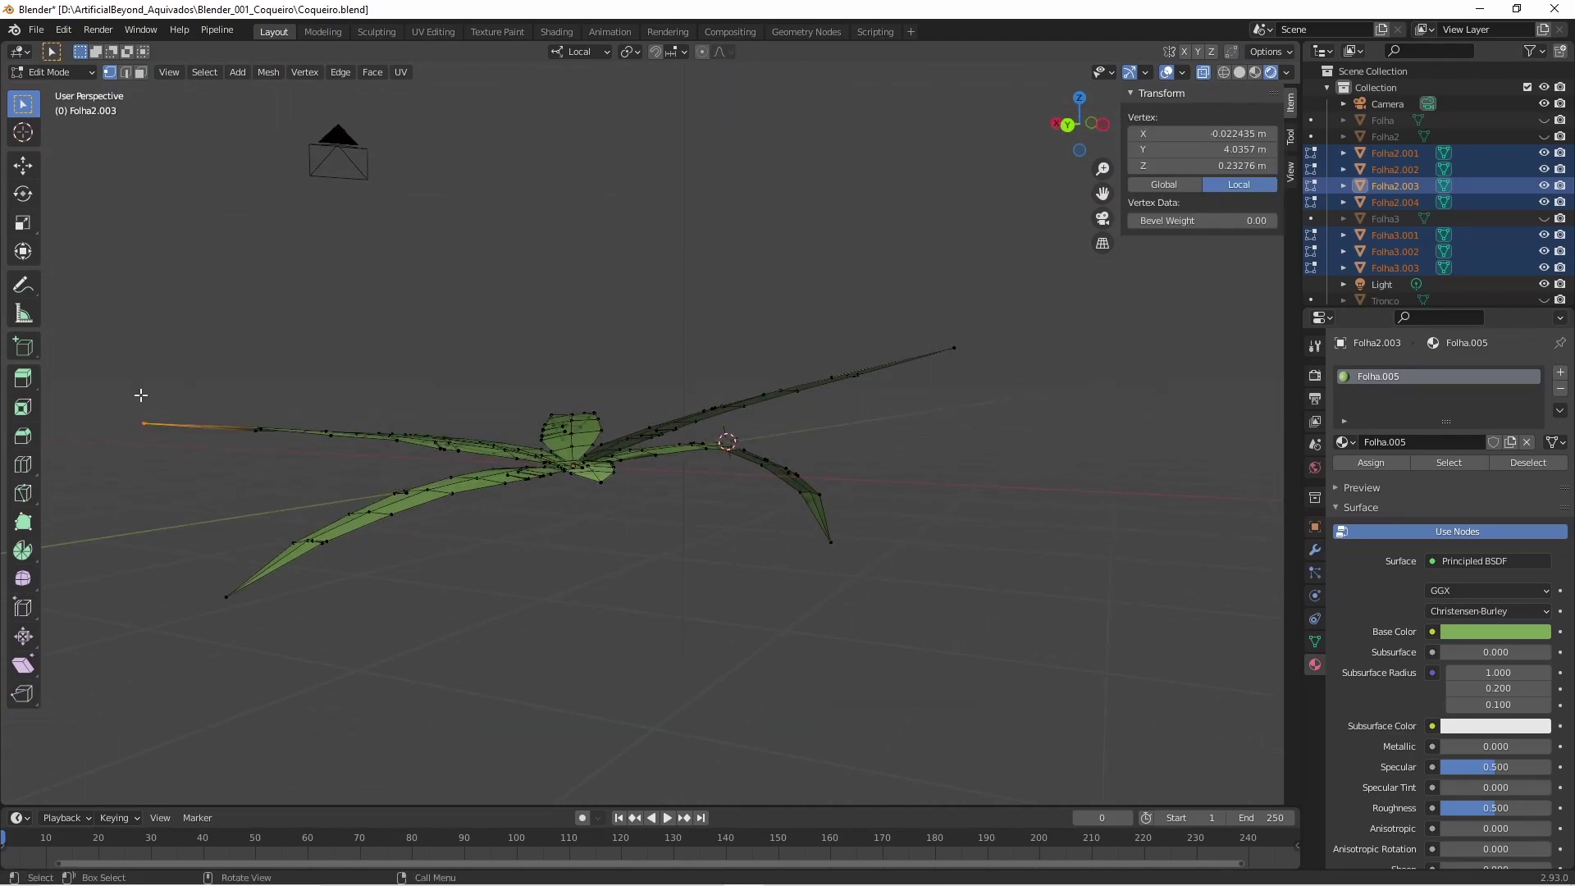
# Droop a Folha2.003 leaf tip using a smooth proportional falloff.
pyautogui.press('g')
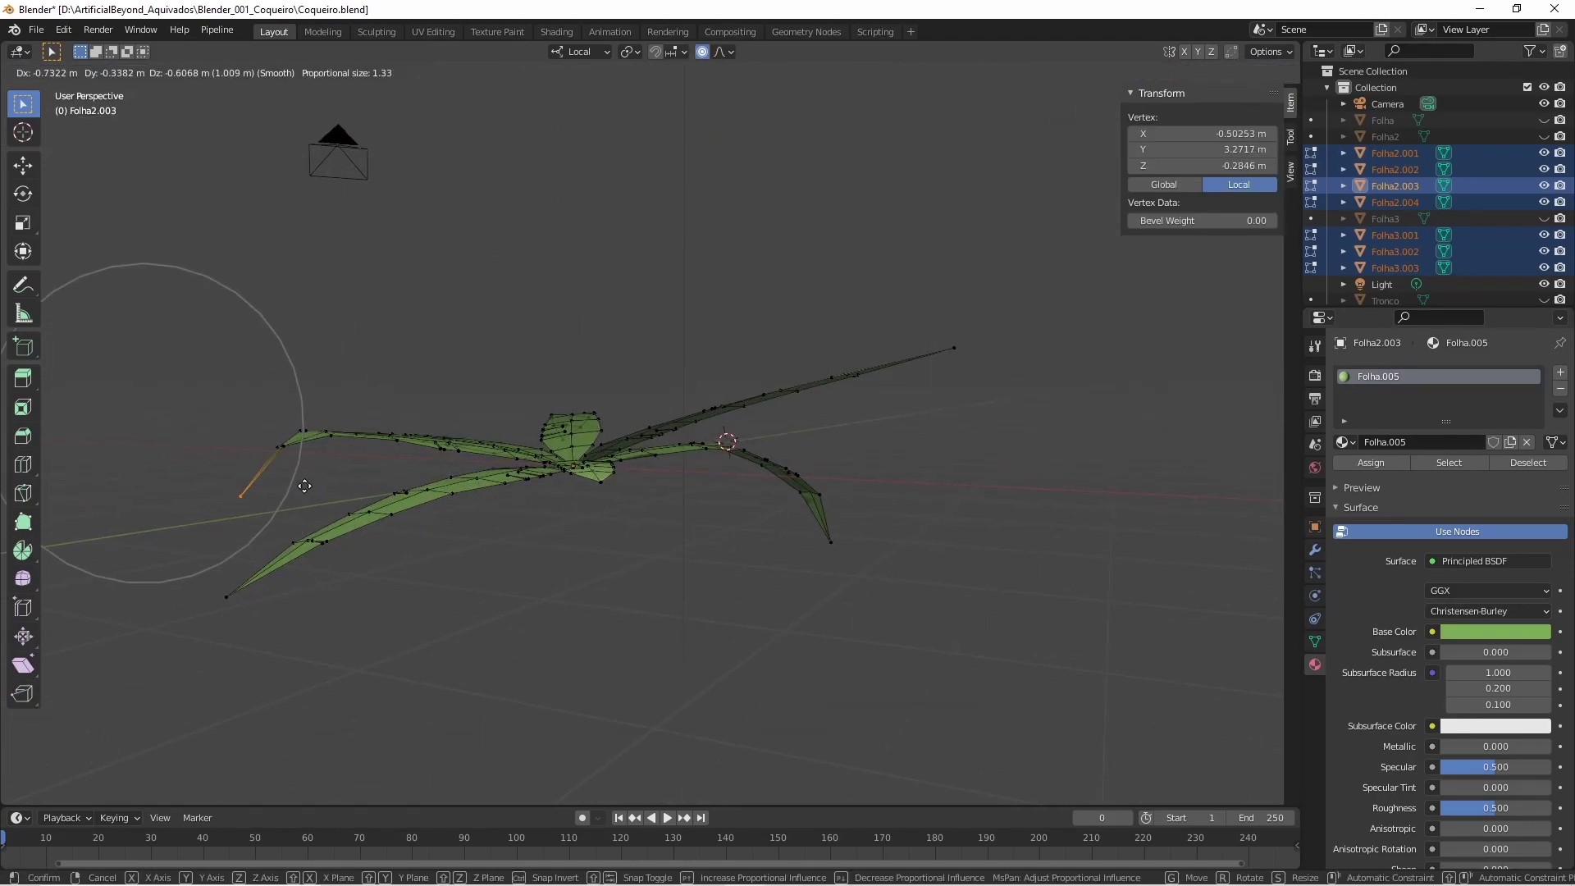
pyautogui.click(304, 485)
pyautogui.moveTo(304, 485); pyautogui.dragTo(312, 558, button='middle')
pyautogui.press('g')
pyautogui.press('Escape')
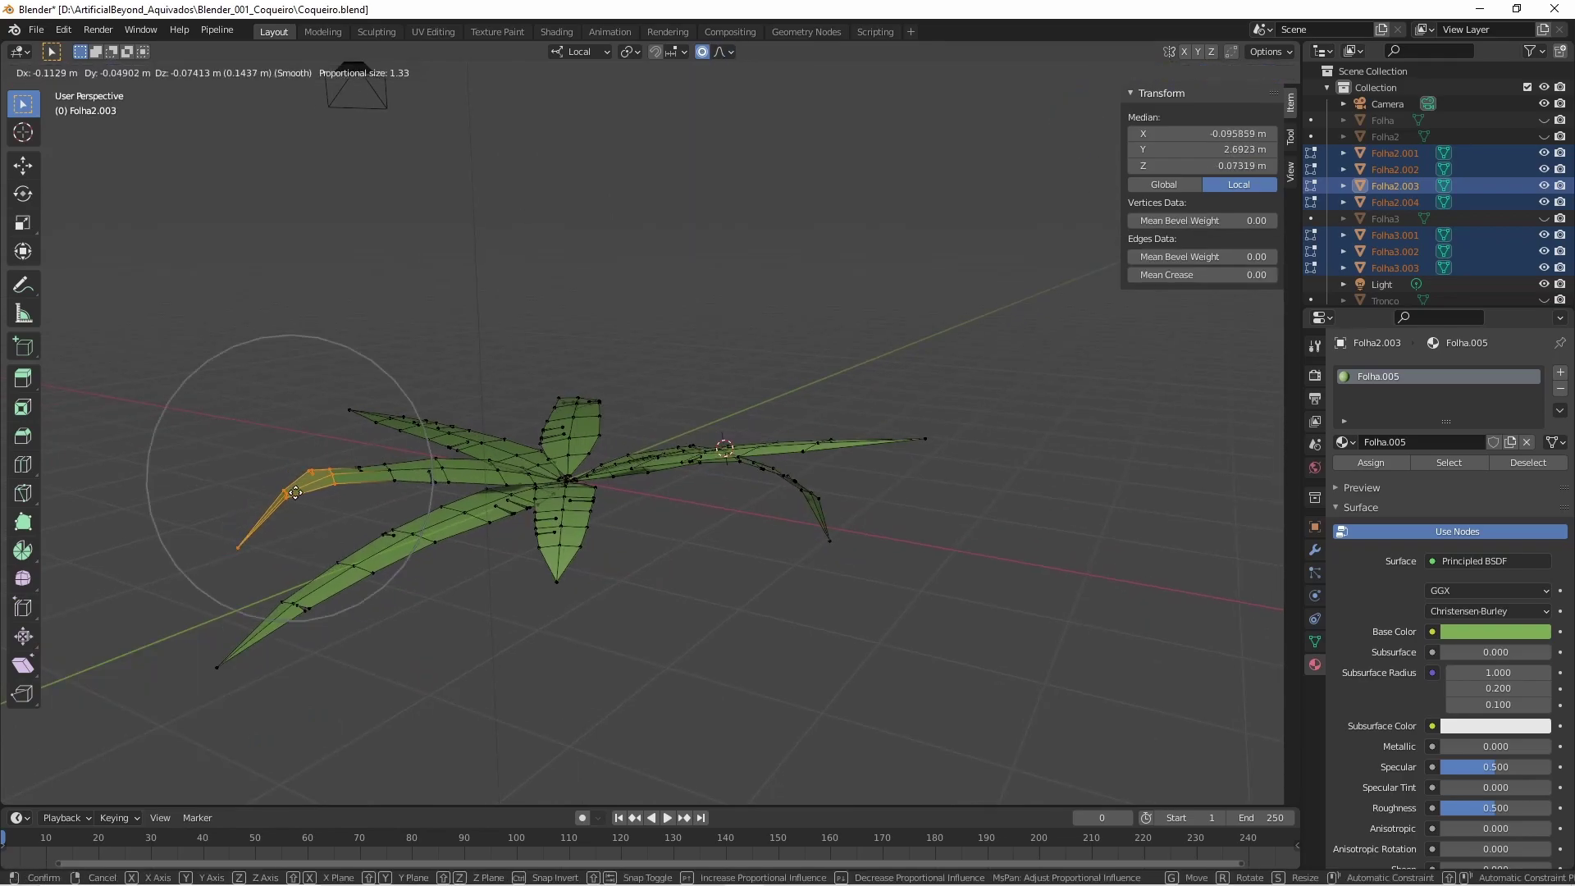
pyautogui.click(275, 484)
pyautogui.moveTo(275, 484); pyautogui.dragTo(345, 575, button='middle')
# Droop another leaf tip smoothly, then select and release the crown-centre vertices.
pyautogui.press('g')
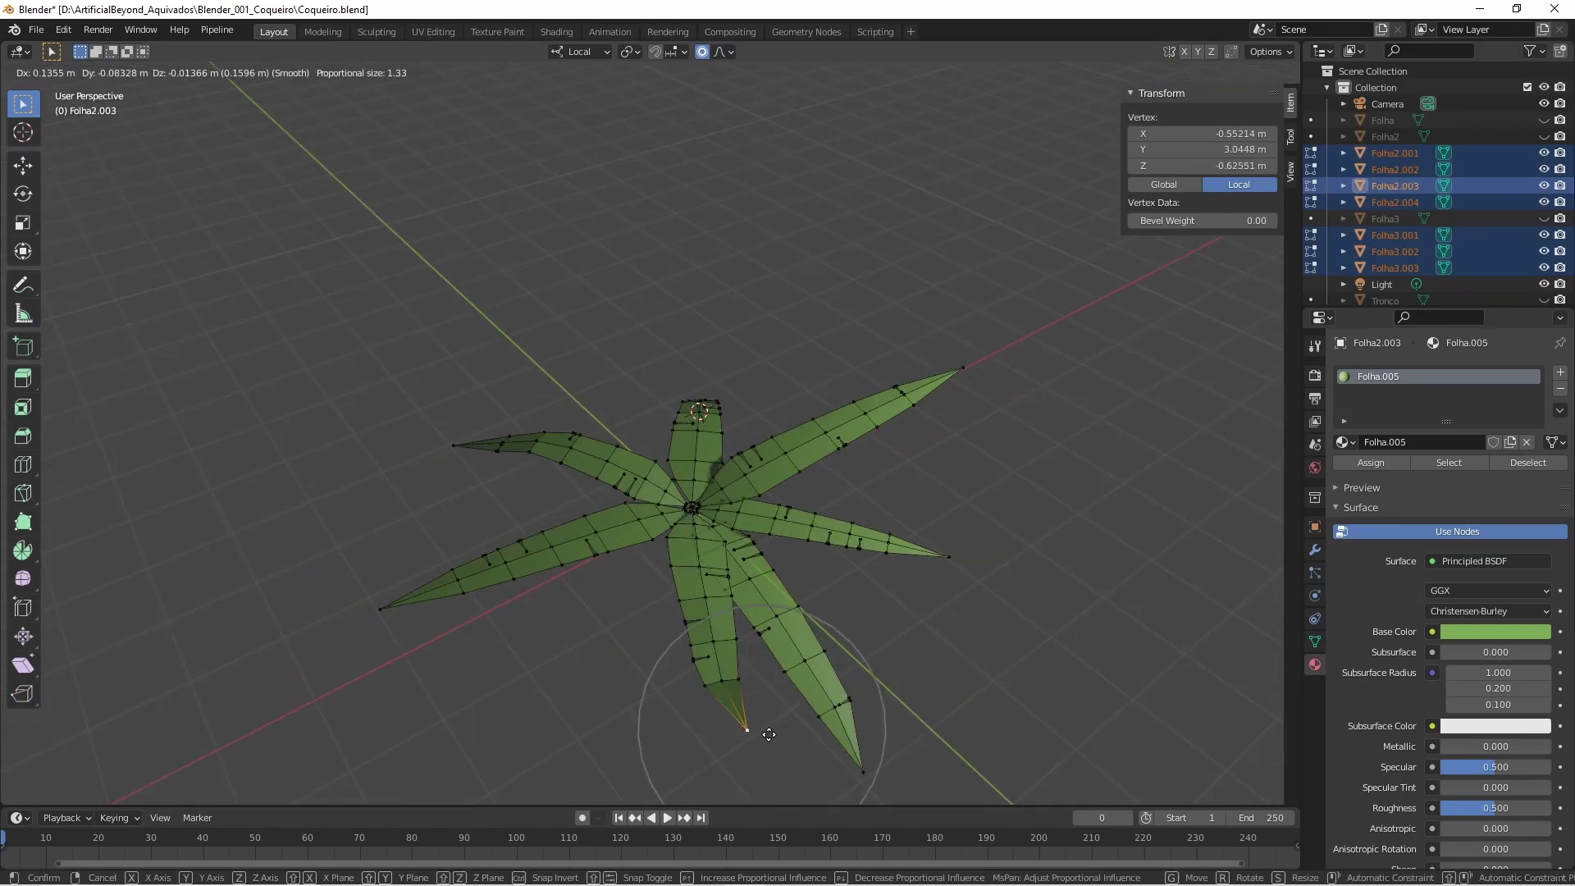
pyautogui.click(701, 486)
pyautogui.moveTo(701, 485)
pyautogui.mouseDown(button='middle')
pyautogui.moveTo(722, 558)
pyautogui.moveTo(607, 492)
pyautogui.moveTo(771, 489)
pyautogui.mouseUp(button='middle')
pyautogui.scroll(3, 722, 558)
pyautogui.click(644, 566)
pyautogui.press('g')
pyautogui.press('Escape')
pyautogui.scroll(-3, 721, 553)
pyautogui.press('g')
pyautogui.press('Escape')
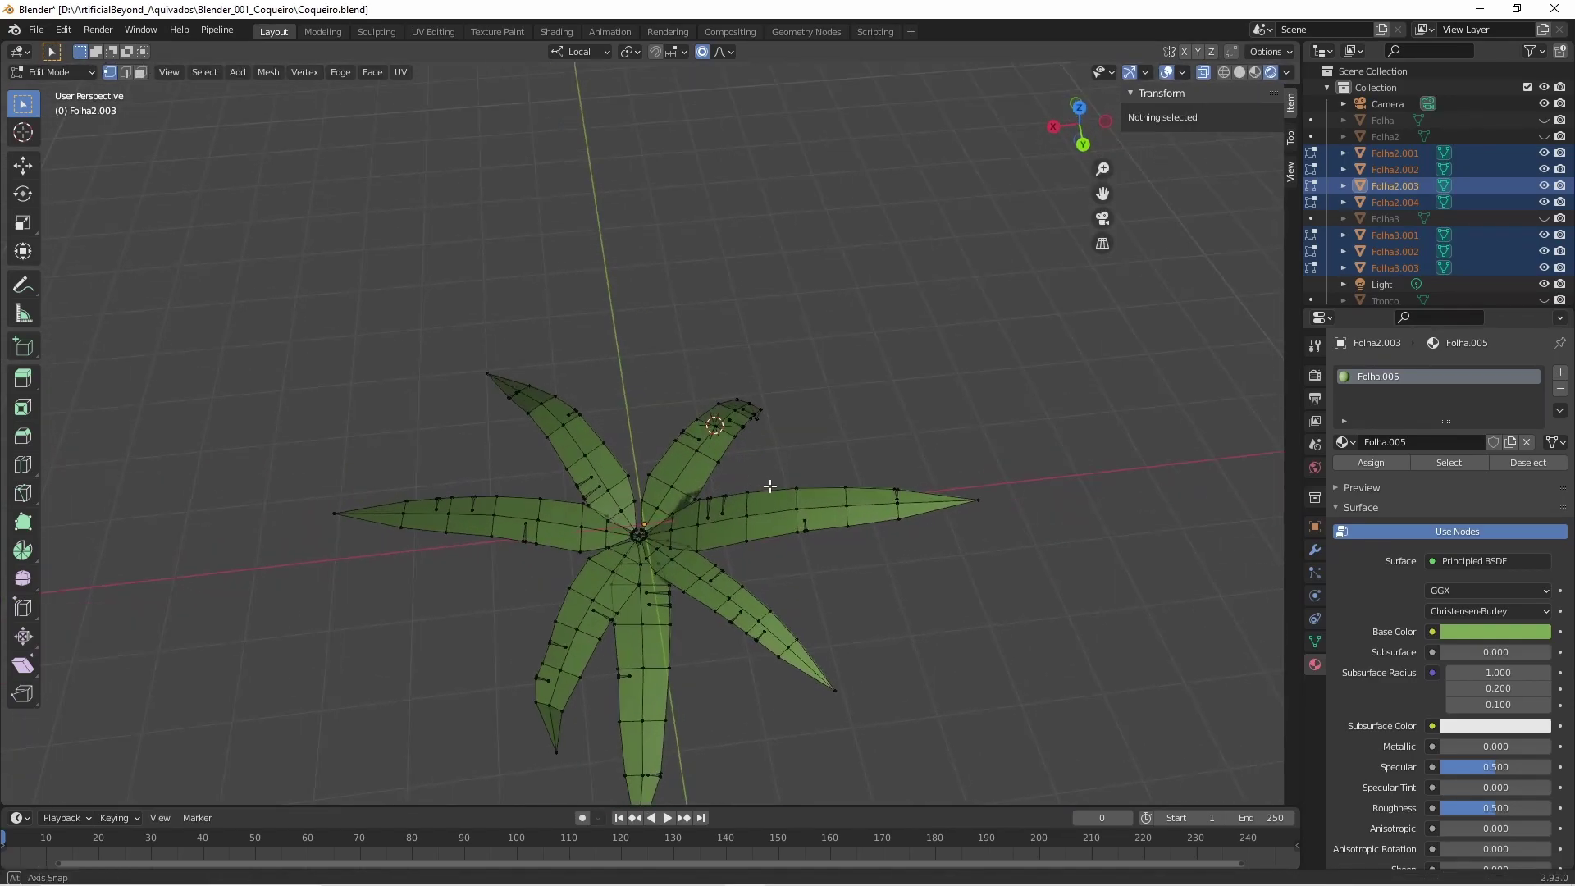
# Rotate a leaf's tip edge and lower it twice with smooth falloff.
pyautogui.moveTo(795, 402); pyautogui.dragTo(984, 370, button='middle')
pyautogui.moveTo(985, 370); pyautogui.dragTo(776, 457)
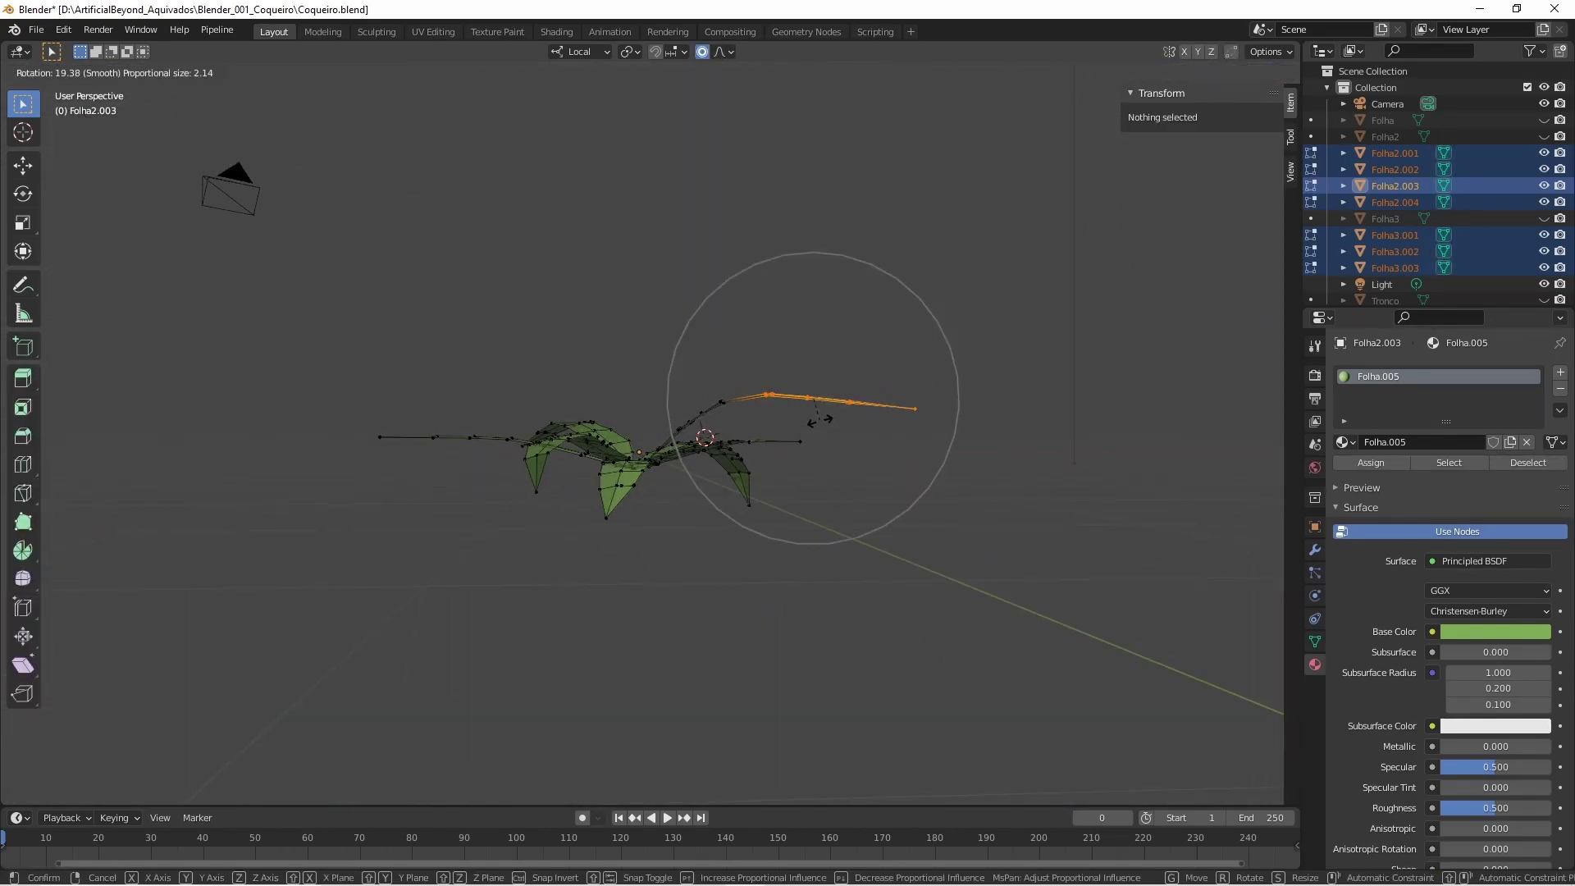
pyautogui.click(821, 421)
pyautogui.press('g')
pyautogui.press('g')
pyautogui.click(883, 495)
# Lower Folha3.001's tip along local Z, extend the selection, droop it, and return to Object Mode.
pyautogui.press('g')
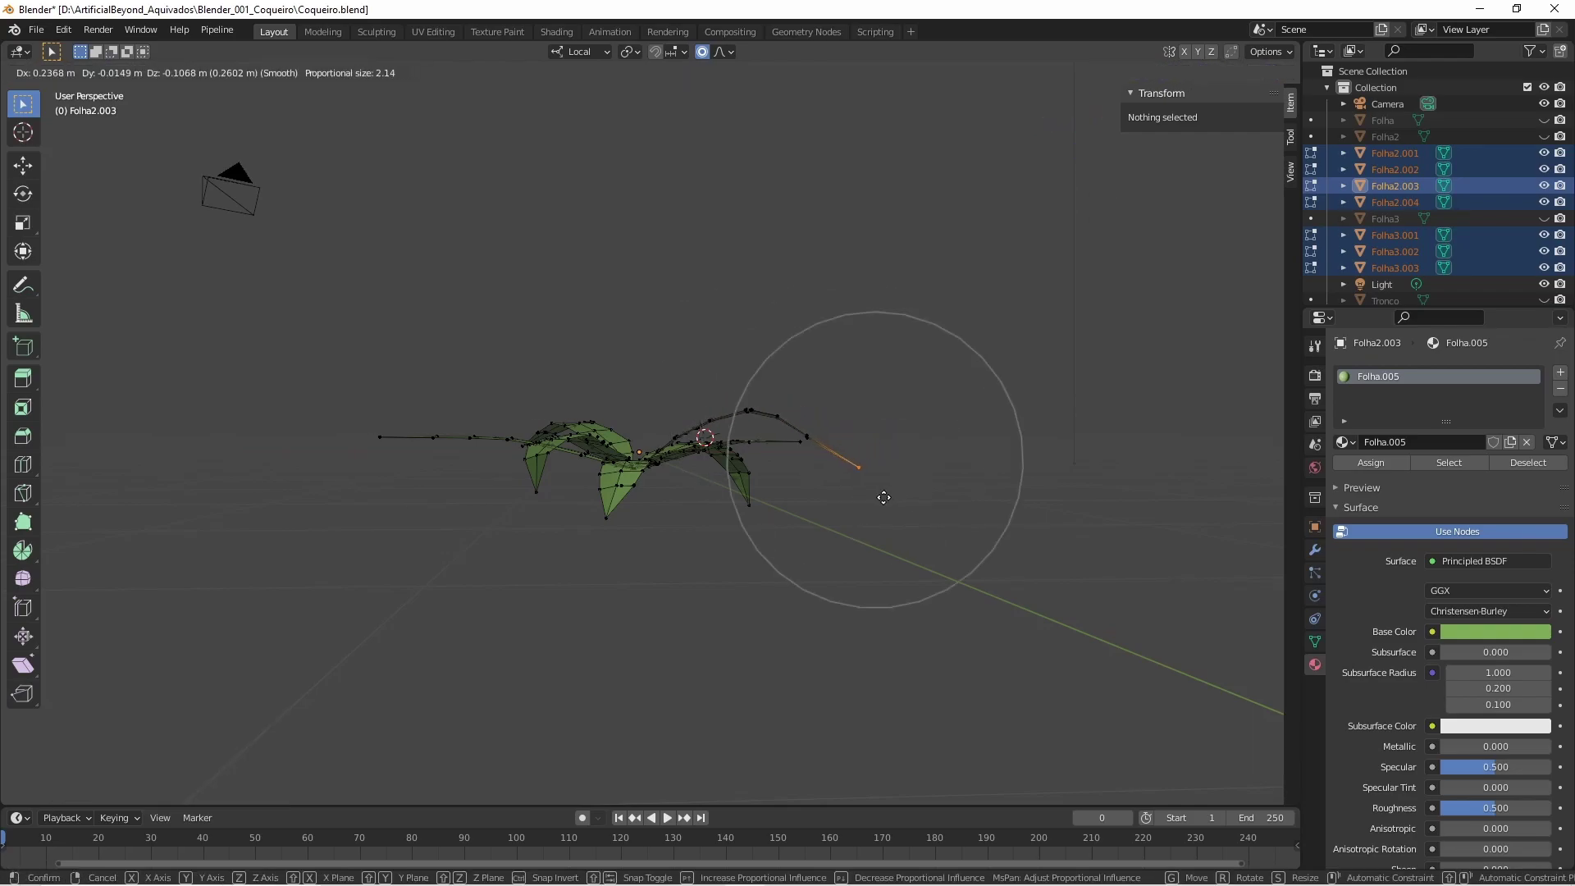
pyautogui.click(880, 496)
pyautogui.moveTo(858, 503); pyautogui.dragTo(855, 482, button='middle')
pyautogui.click(536, 512)
pyautogui.press('g')
pyautogui.press('z')
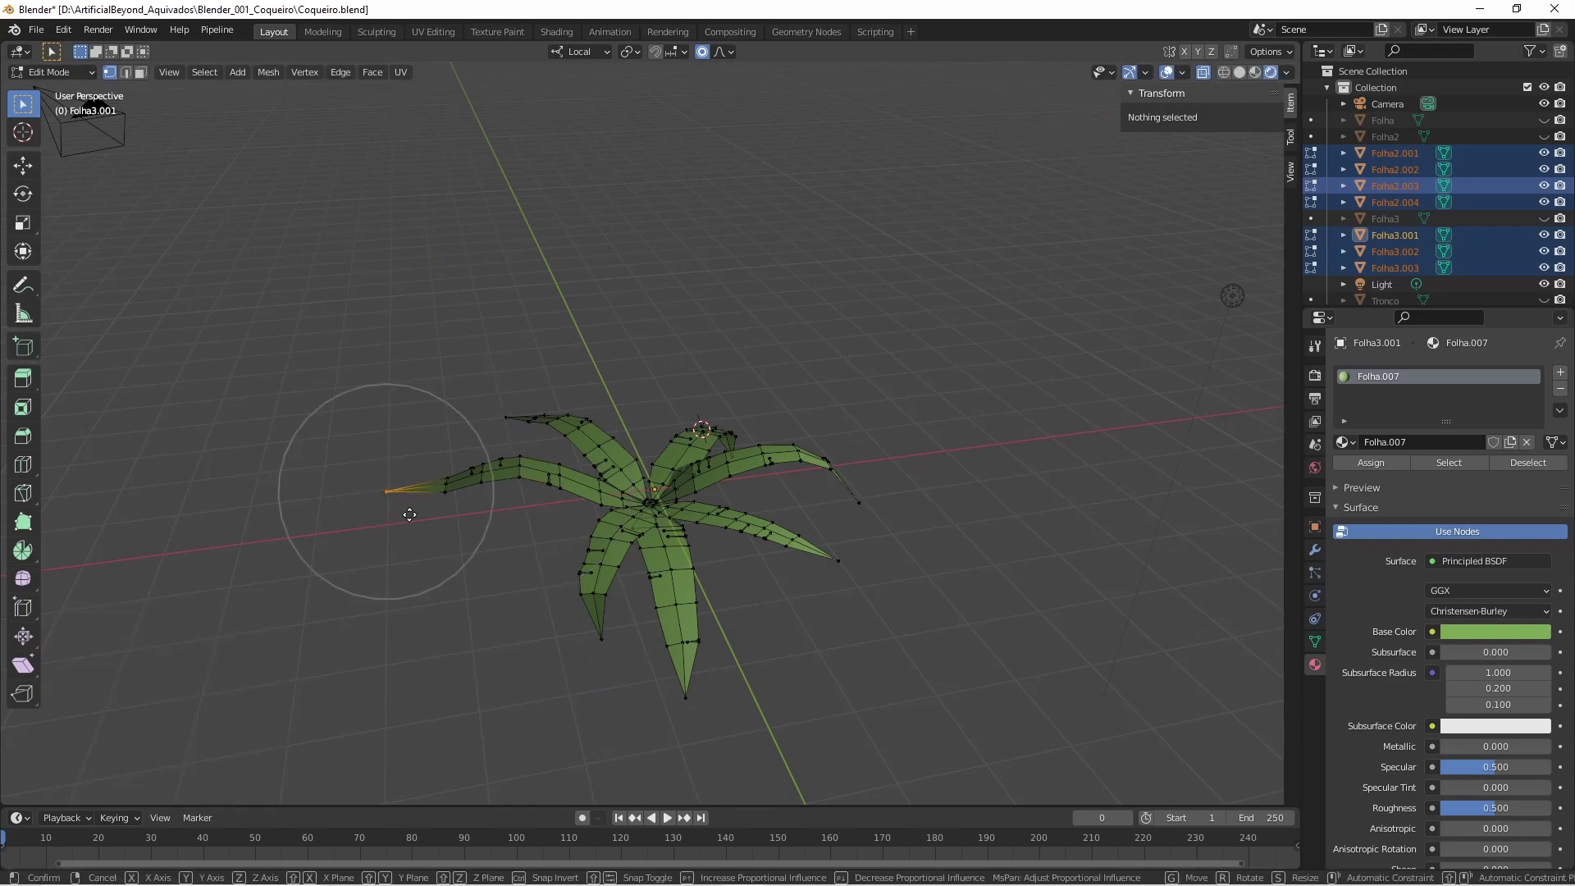
pyautogui.click(465, 523)
pyautogui.press('ctrl+KP_Add')
pyautogui.press('ctrl+KP_Add')
pyautogui.press('ctrl+KP_Add')
pyautogui.press('g')
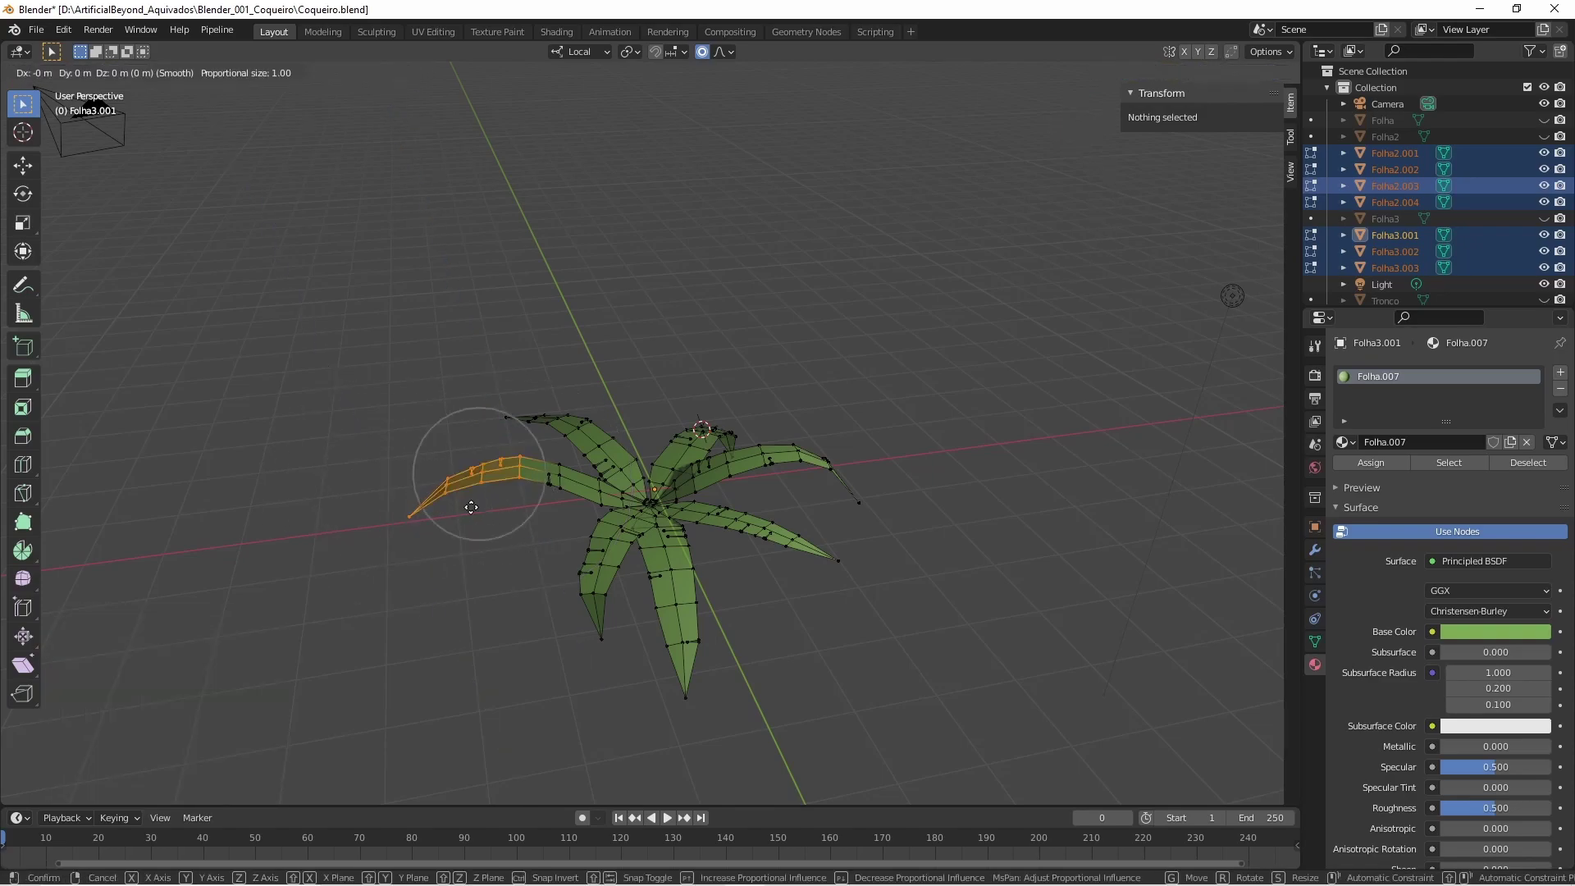
pyautogui.click(484, 523)
pyautogui.press('Tab')
pyautogui.moveTo(493, 516); pyautogui.dragTo(745, 441, button='middle')
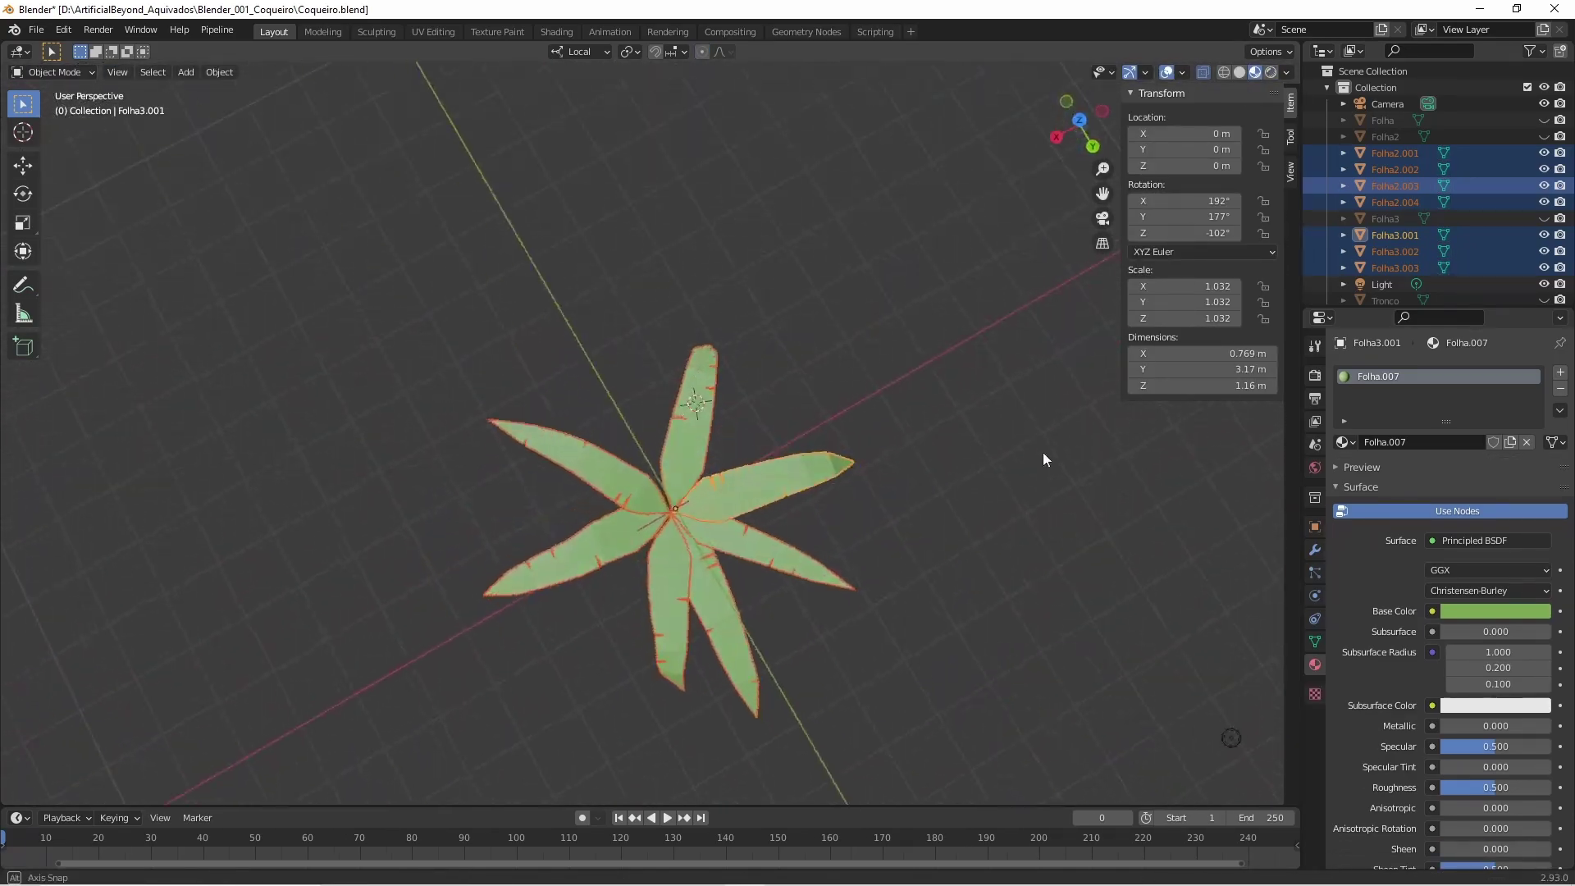
# Make the Tronco trunk visible again in the Outliner.
pyautogui.scroll(2, 1041, 451)
pyautogui.scroll(-2, 1533, 119)
pyautogui.click(1543, 257)
pyautogui.moveTo(1074, 328); pyautogui.dragTo(1025, 386, button='middle')
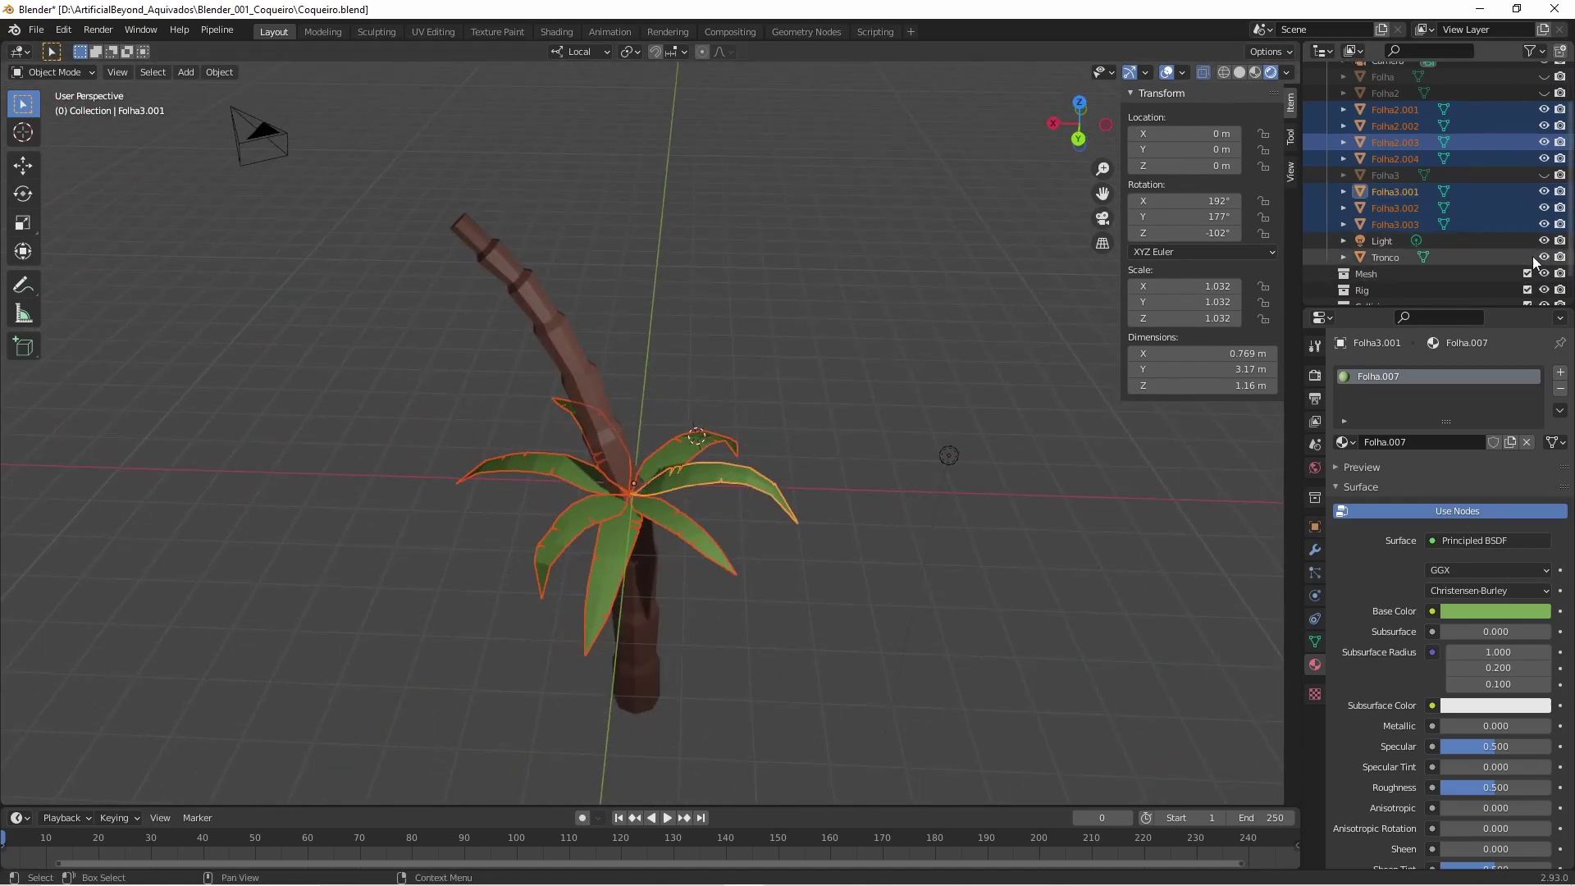
# Move the Folha leaf objects into a new collection named Folhas.
pyautogui.moveTo(1391, 125); pyautogui.dragTo(1390, 193)
pyautogui.rightClick(1389, 194)
pyautogui.press('Escape')
pyautogui.scroll(-2, 1386, 164)
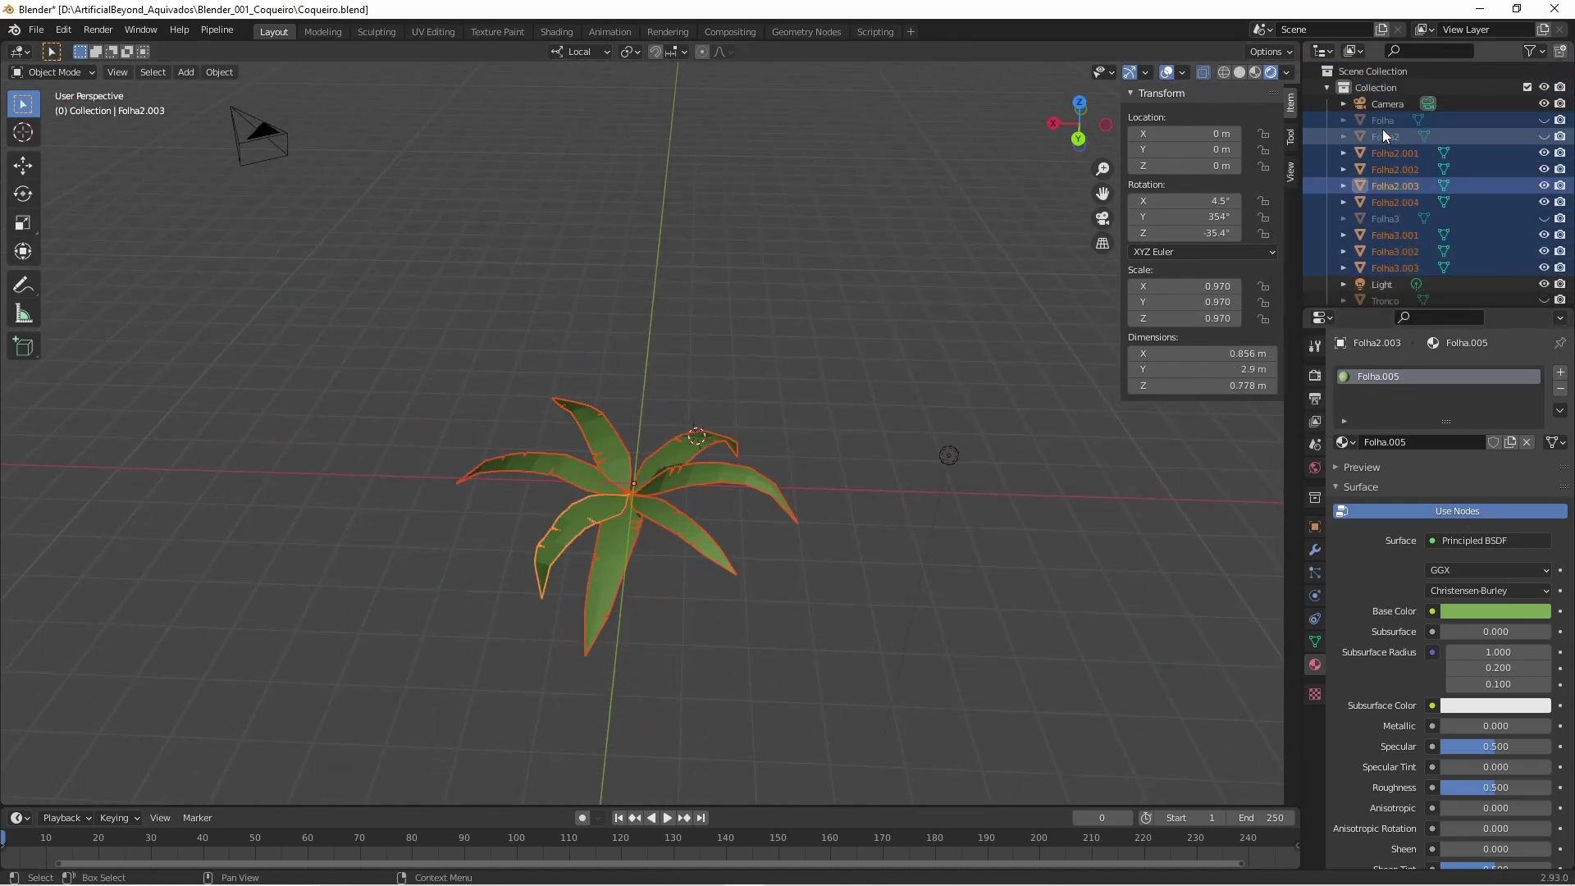
pyautogui.scroll(-2, 1386, 214)
pyautogui.moveTo(1391, 96); pyautogui.dragTo(1382, 294)
pyautogui.doubleClick(1387, 174)
pyautogui.write('Folhas')
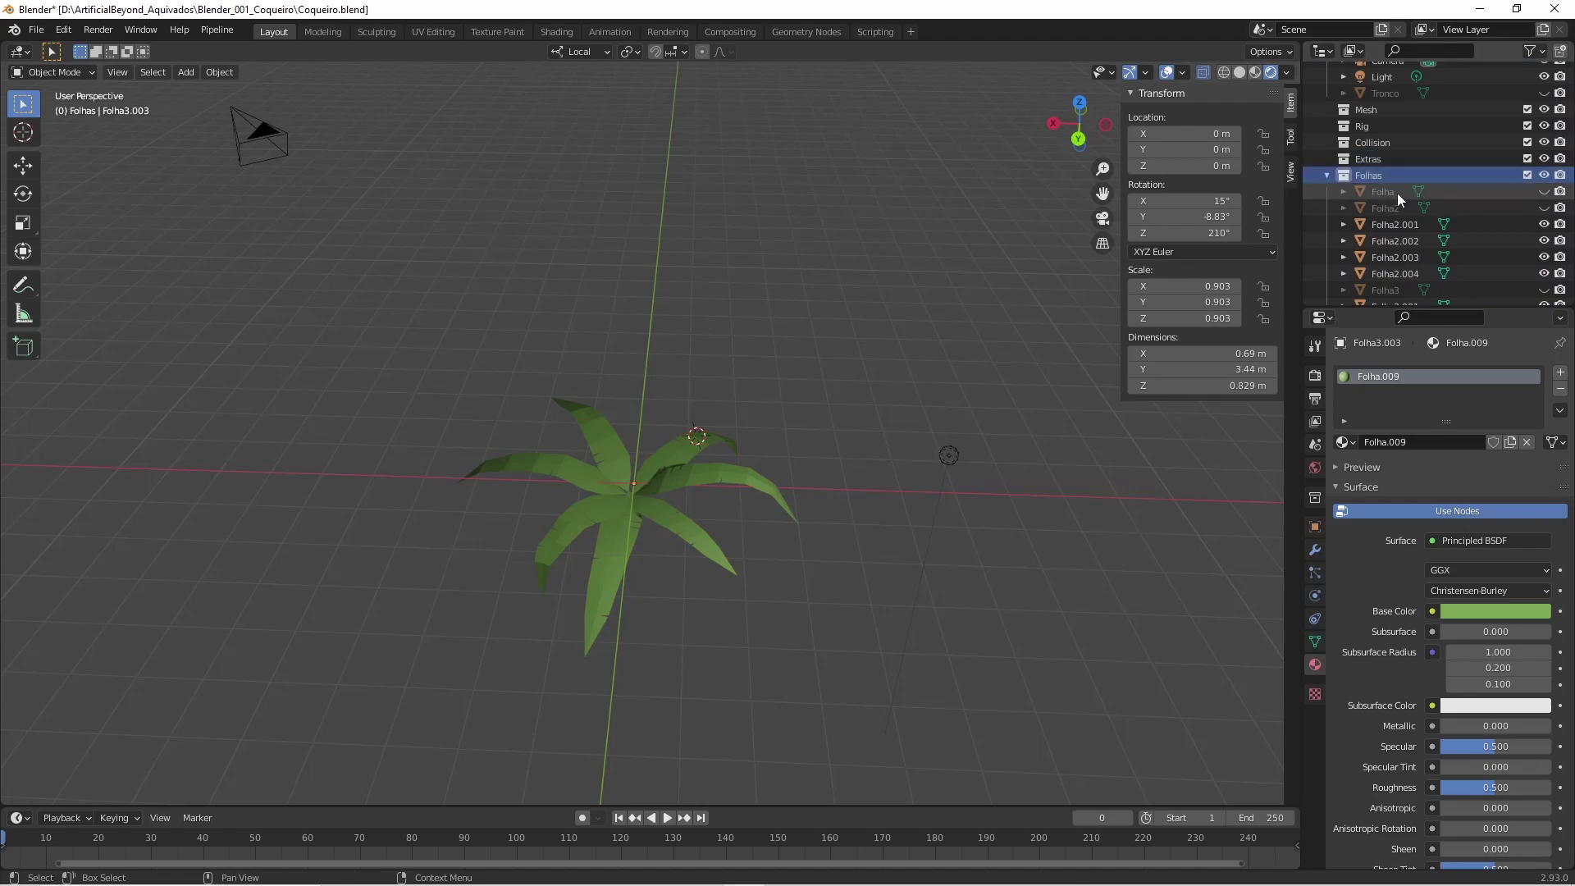
pyautogui.click(1397, 194)
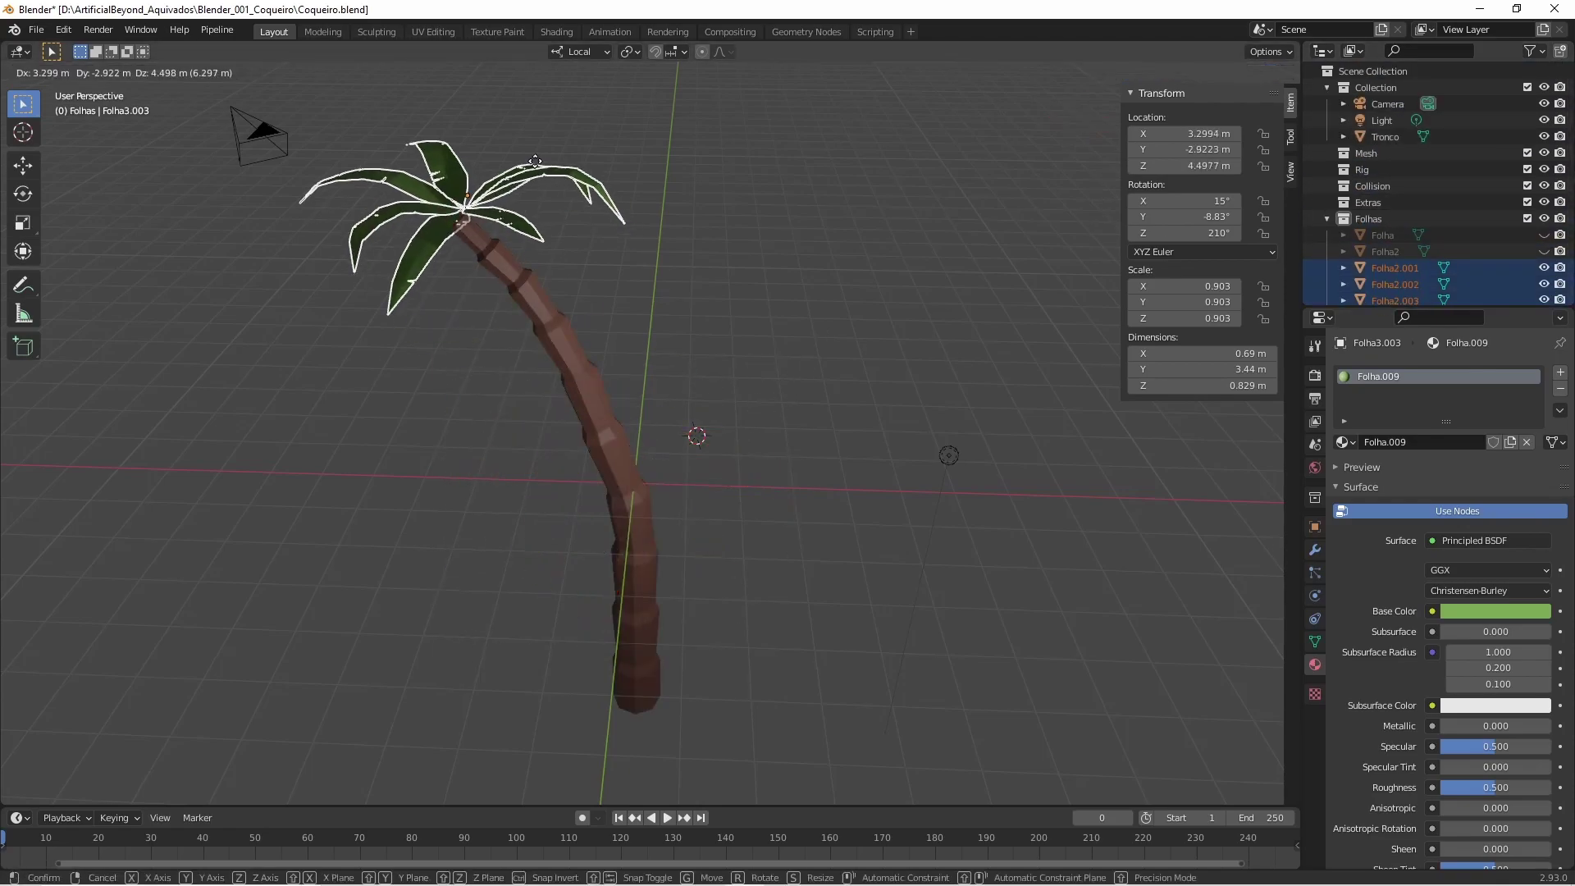
# In front view, move the leaf crown toward the top of the trunk.
pyautogui.moveTo(574, 410); pyautogui.dragTo(498, 348, button='middle')
pyautogui.press('KP_1')
pyautogui.click(981, 420)
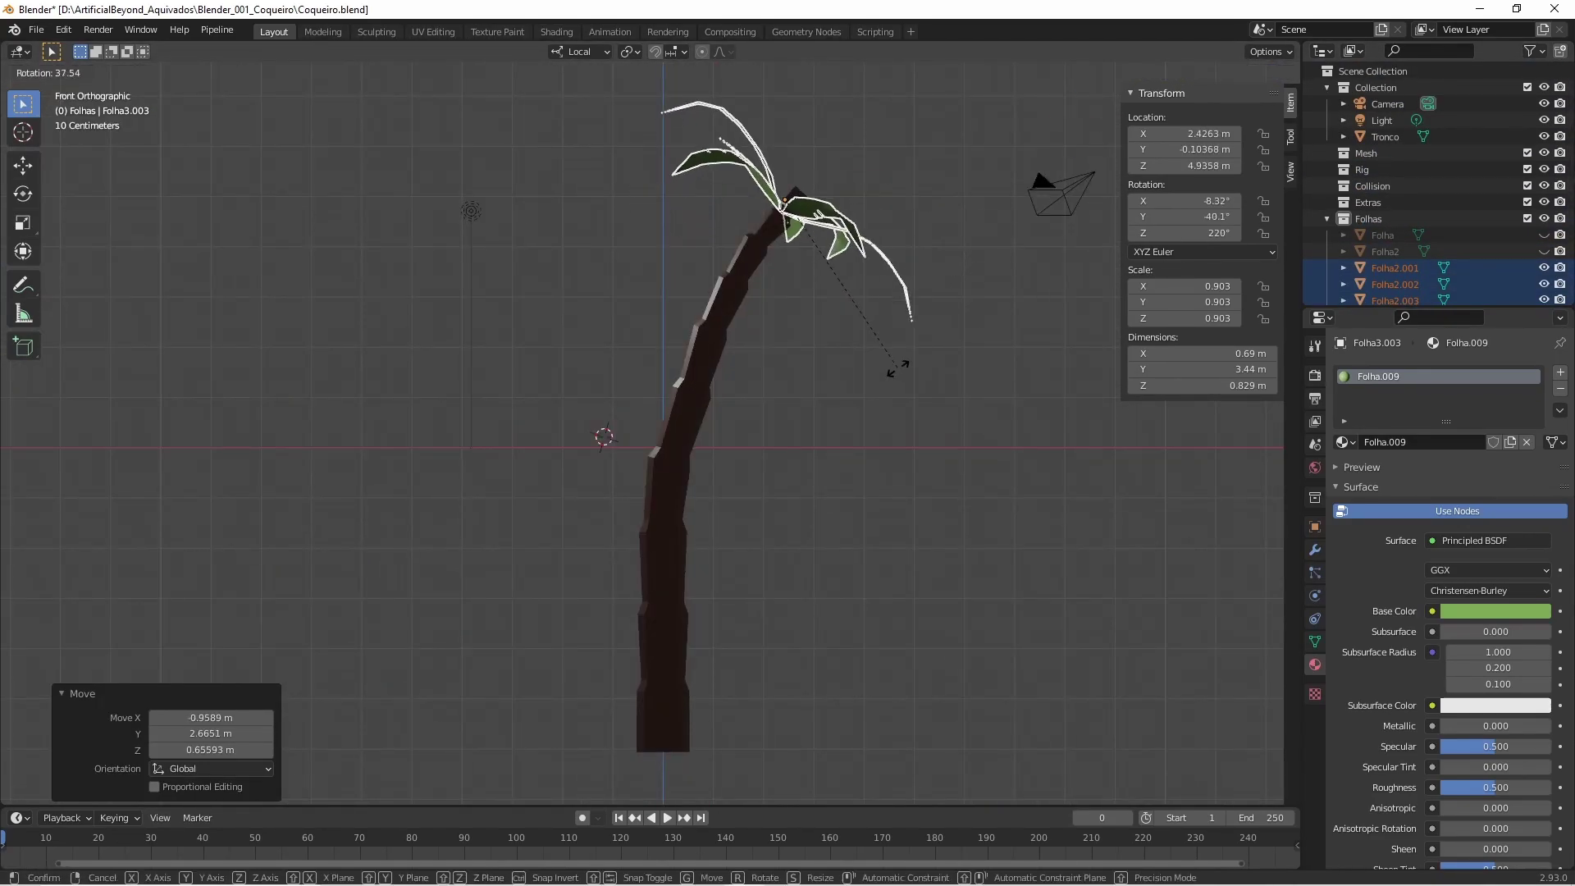
pyautogui.press('g')
pyautogui.click(859, 363)
pyautogui.scroll(-3, 859, 363)
pyautogui.press('Escape')
# Raise the leaves onto the trunk top from the front view.
pyautogui.moveTo(960, 464); pyautogui.dragTo(739, 369, button='middle')
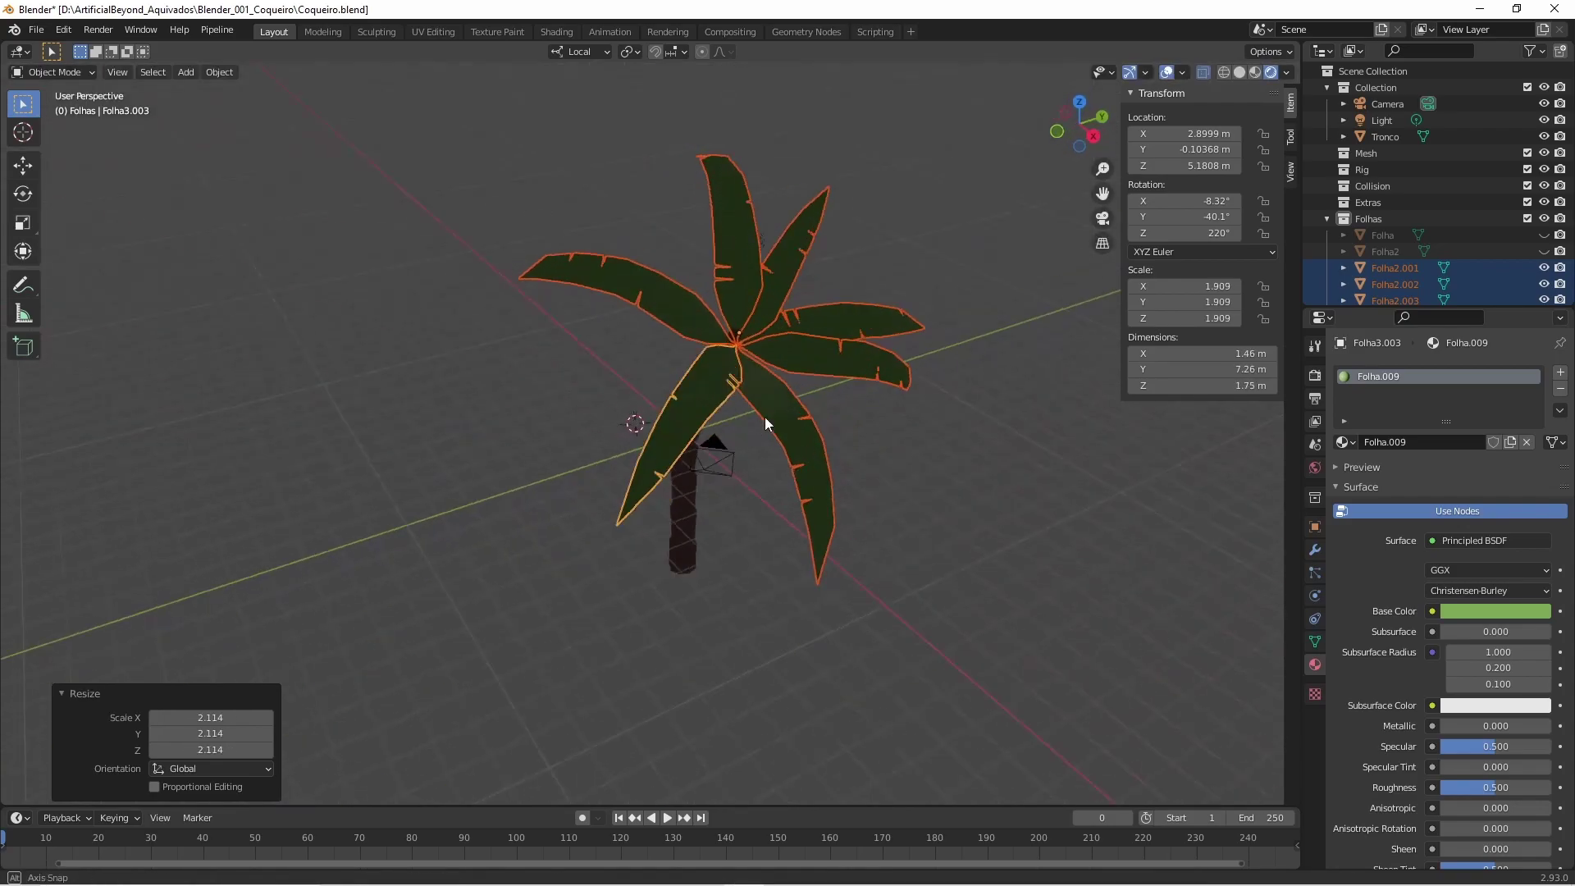
pyautogui.scroll(3, 738, 369)
pyautogui.press('KP_1')
pyautogui.press('g')
pyautogui.click(902, 285)
pyautogui.moveTo(902, 286)
pyautogui.mouseDown(button='middle')
pyautogui.moveTo(690, 320)
pyautogui.moveTo(824, 406)
pyautogui.moveTo(701, 431)
pyautogui.moveTo(609, 370)
pyautogui.moveTo(771, 444)
pyautogui.mouseUp(button='middle')
pyautogui.scroll(-3, 689, 320)
# Switch to Material Preview and adjust the crown's position on the trunk.
pyautogui.press('z')
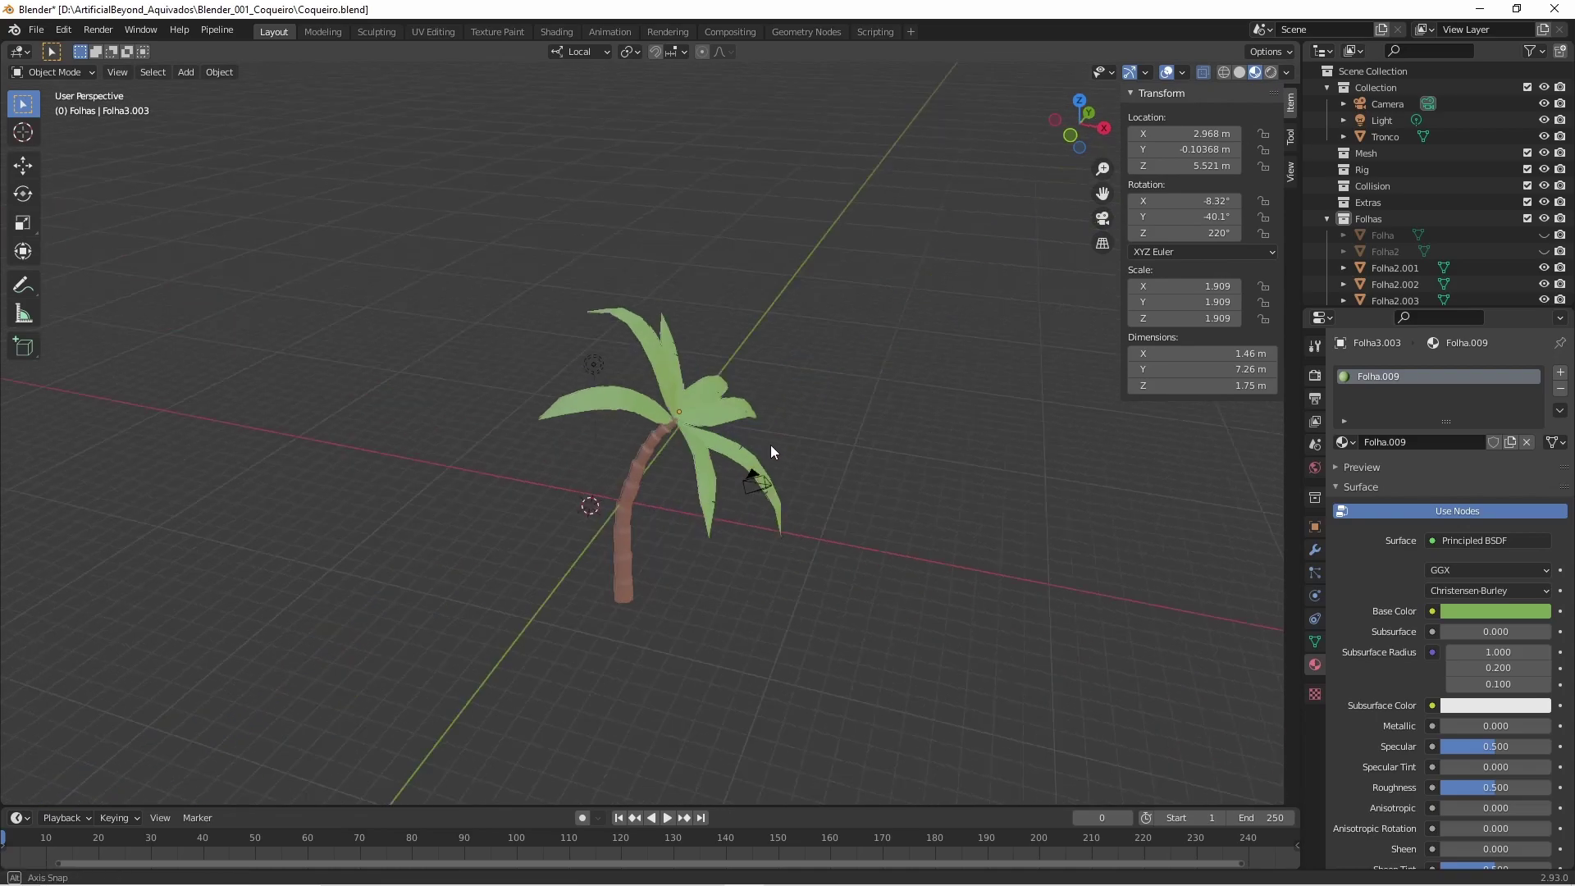
pyautogui.press('g')
pyautogui.click(873, 376)
pyautogui.moveTo(872, 376); pyautogui.dragTo(701, 382, button='middle')
pyautogui.scroll(3, 701, 383)
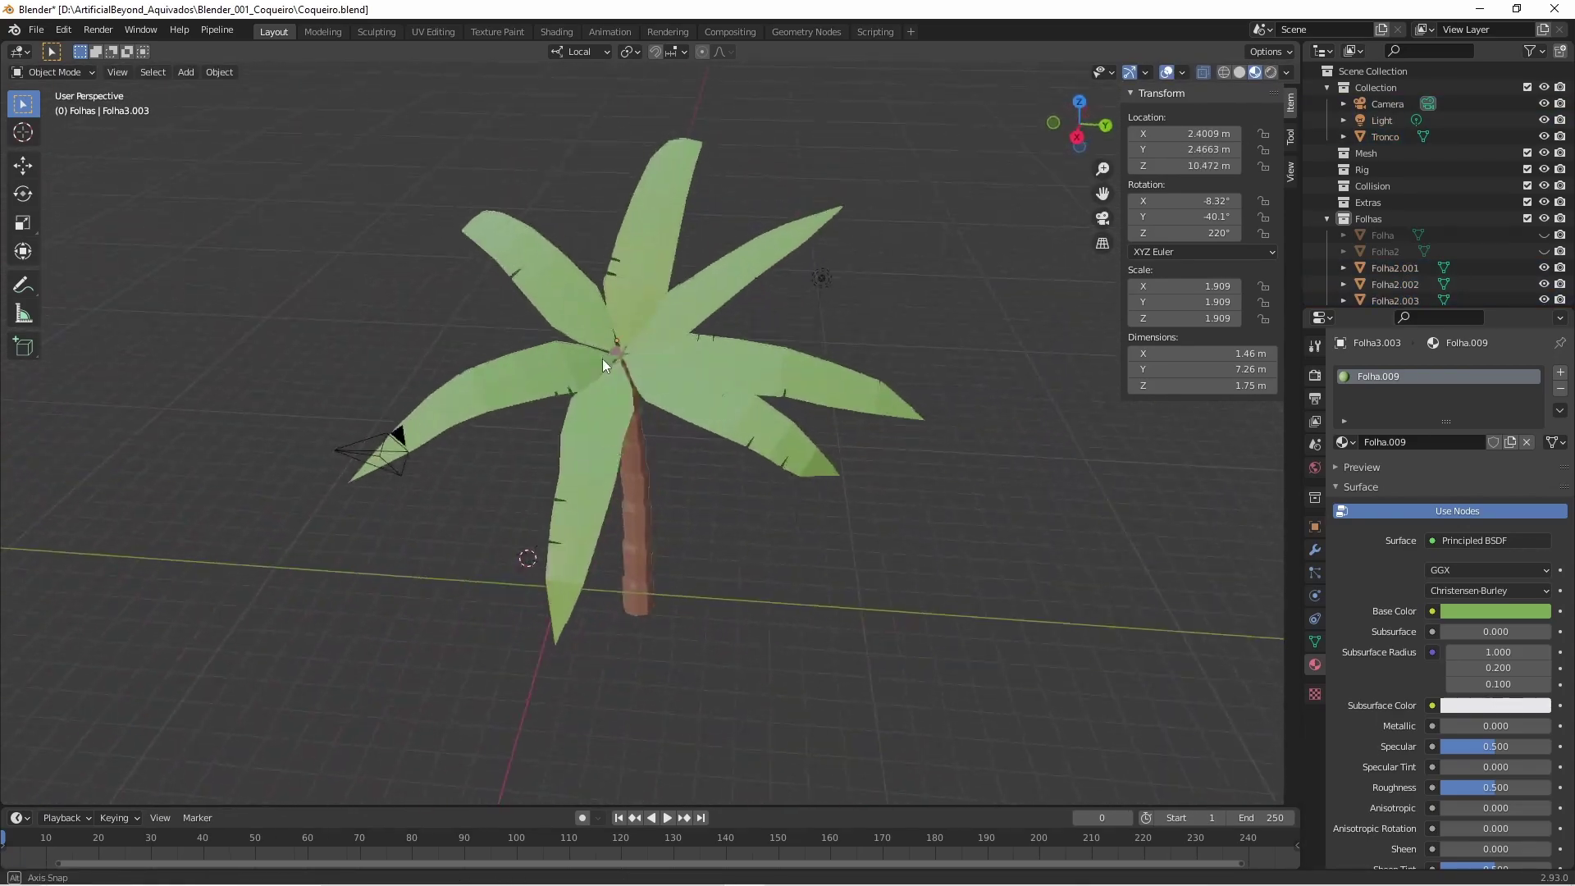
pyautogui.scroll(3, 642, 352)
# From the side view, nudge the leaf crown slightly into place.
pyautogui.moveTo(534, 400); pyautogui.dragTo(597, 382, button='middle')
pyautogui.press('KP_3')
pyautogui.scroll(3, 598, 382)
pyautogui.press('g')
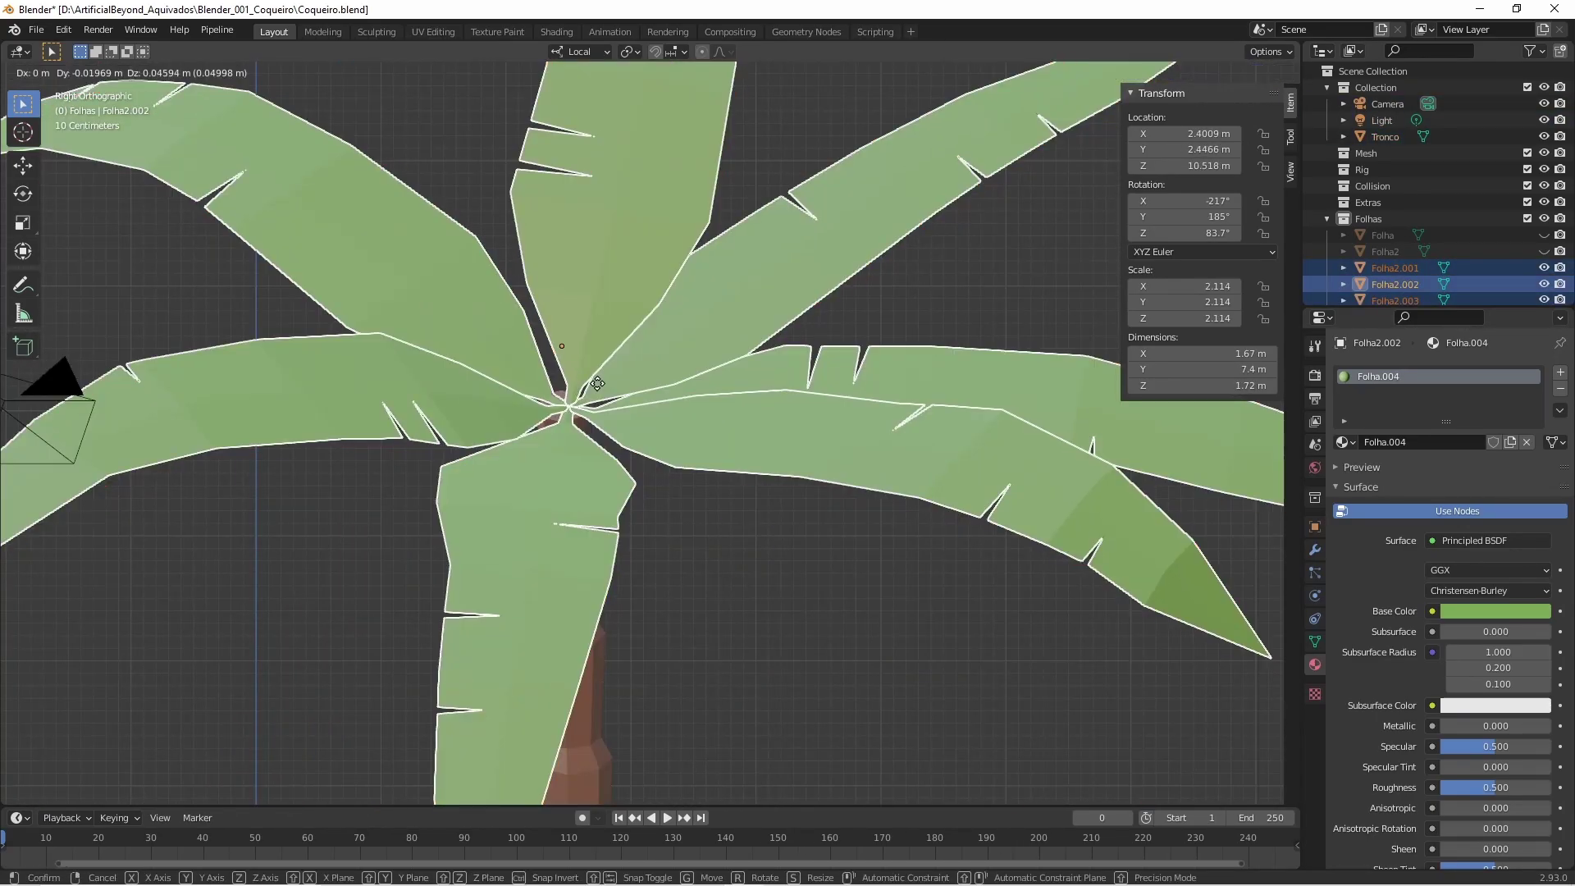
pyautogui.click(584, 402)
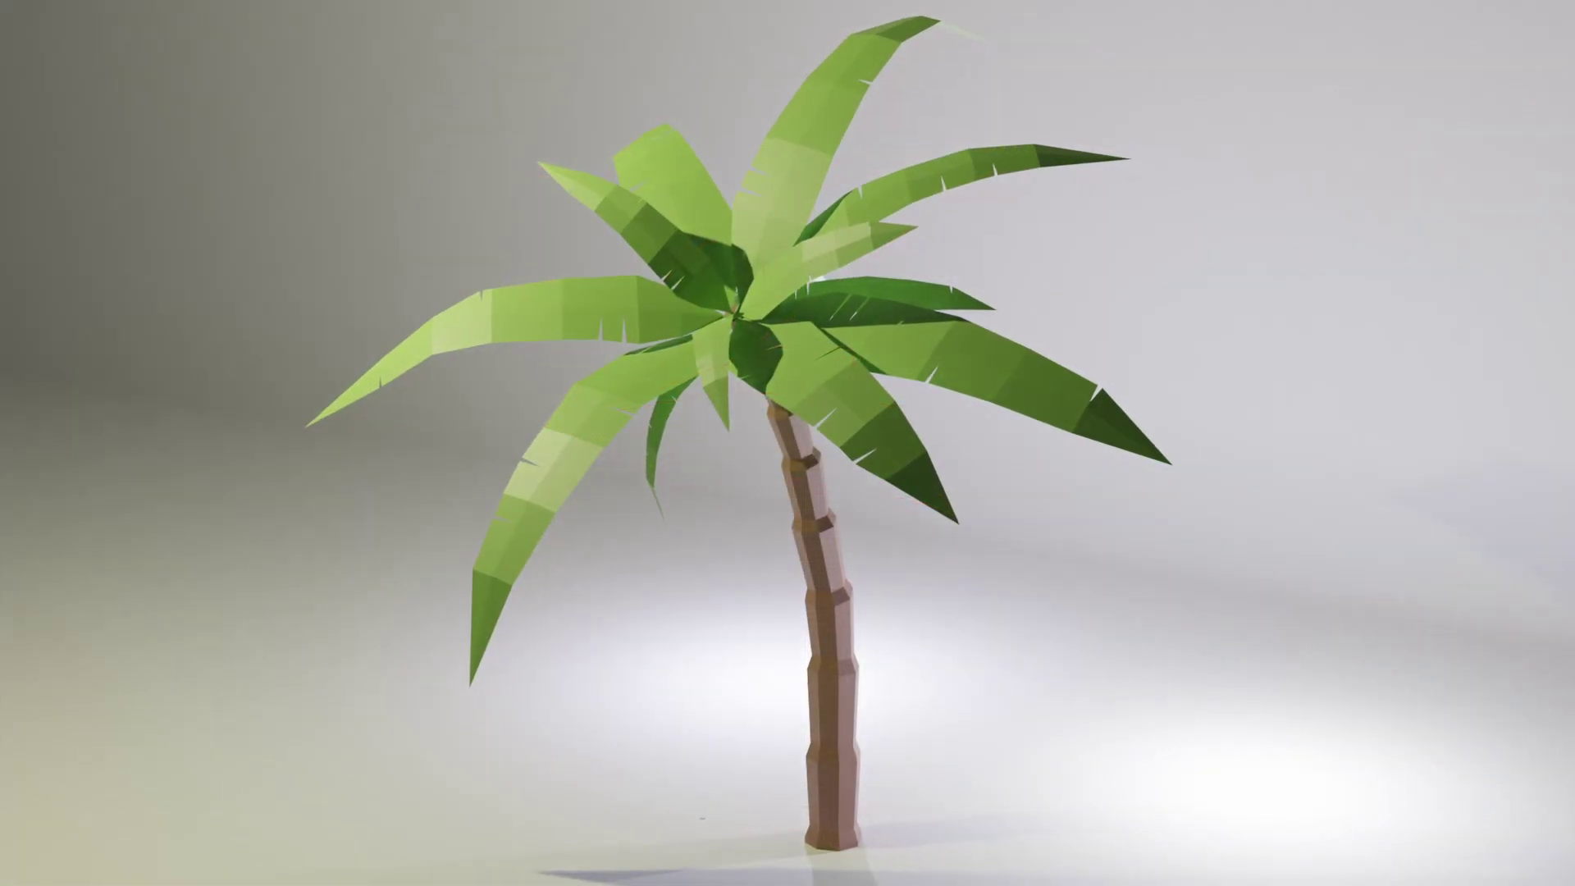